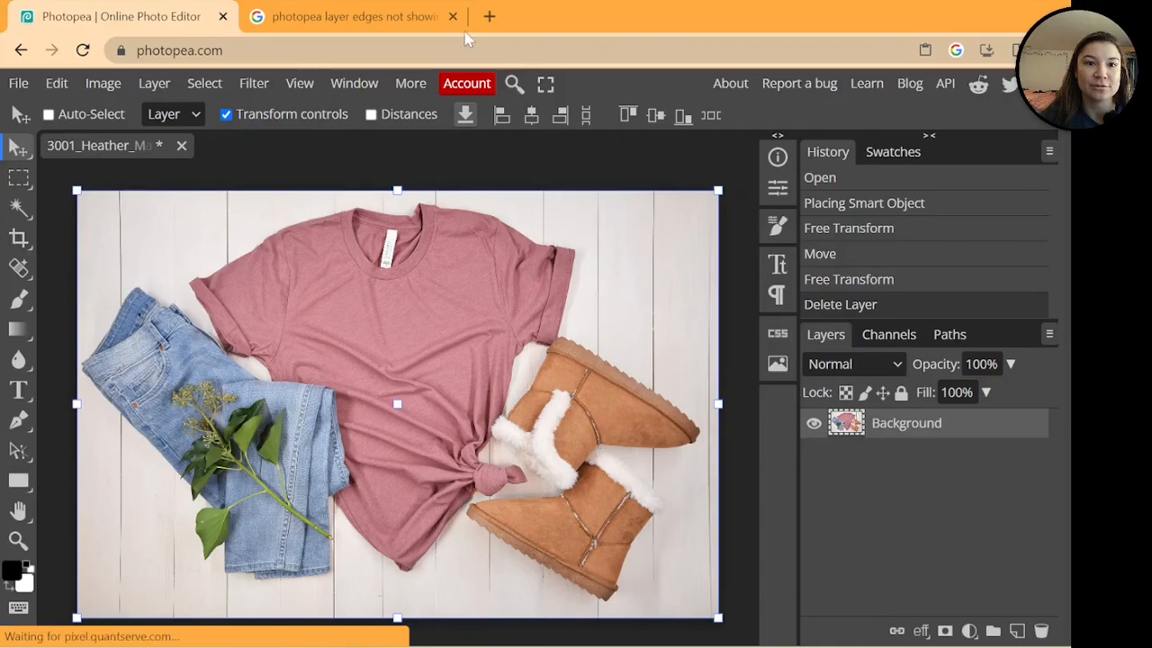
Close the extra search page and place the Mom-01 PNG into the shirt mockup as a new layer.
{"action": "left_click", "coordinate": [452, 17]}
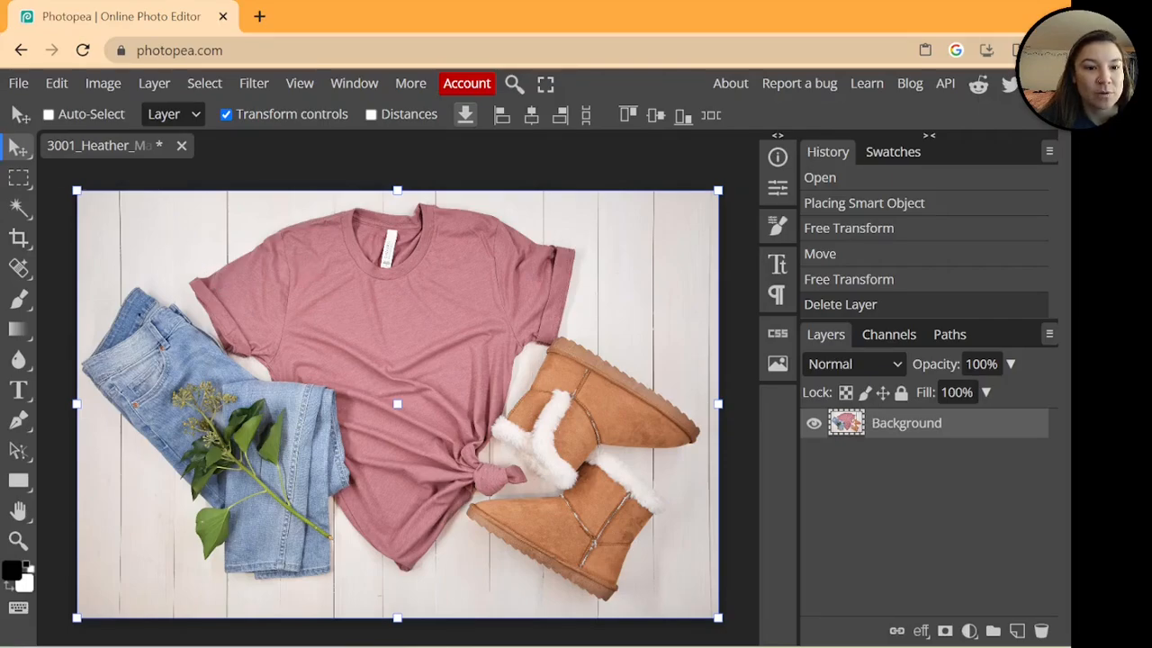
{"action": "left_click", "coordinate": [18, 83]}
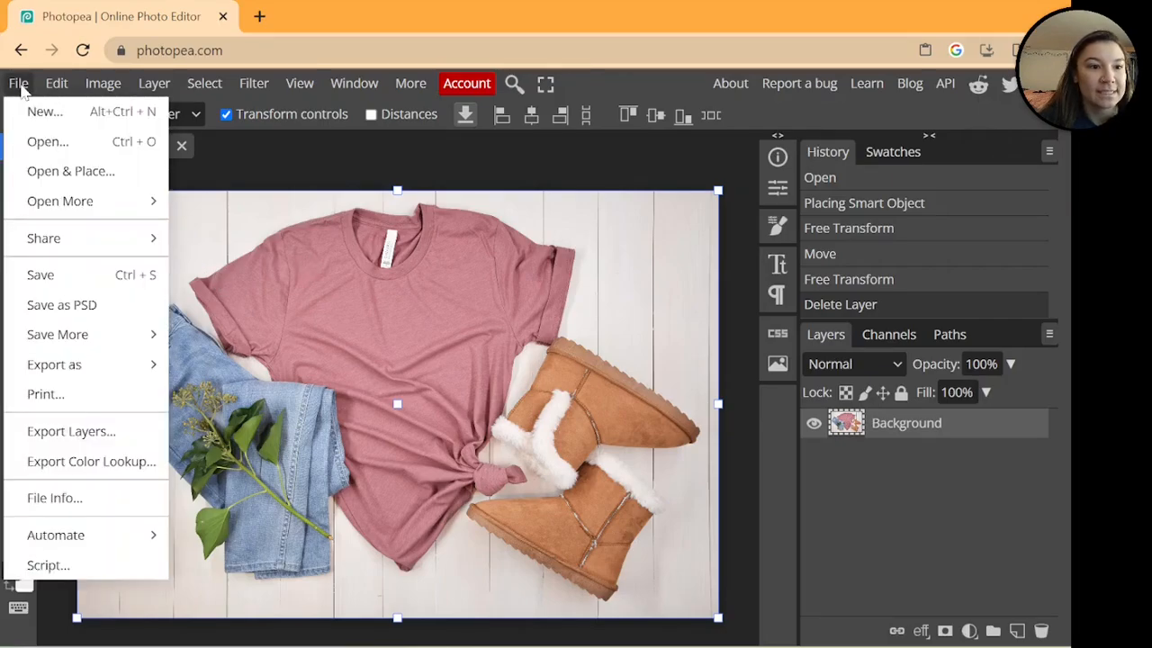
{"action": "left_click", "coordinate": [83, 176]}
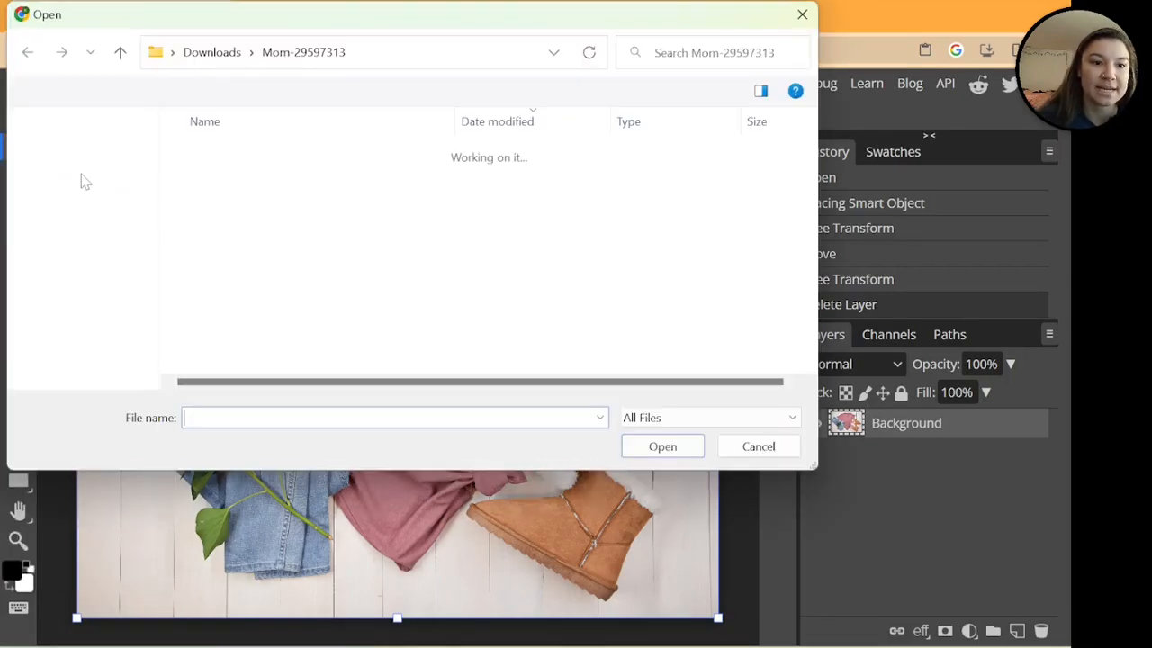
{"action": "left_click", "coordinate": [216, 182]}
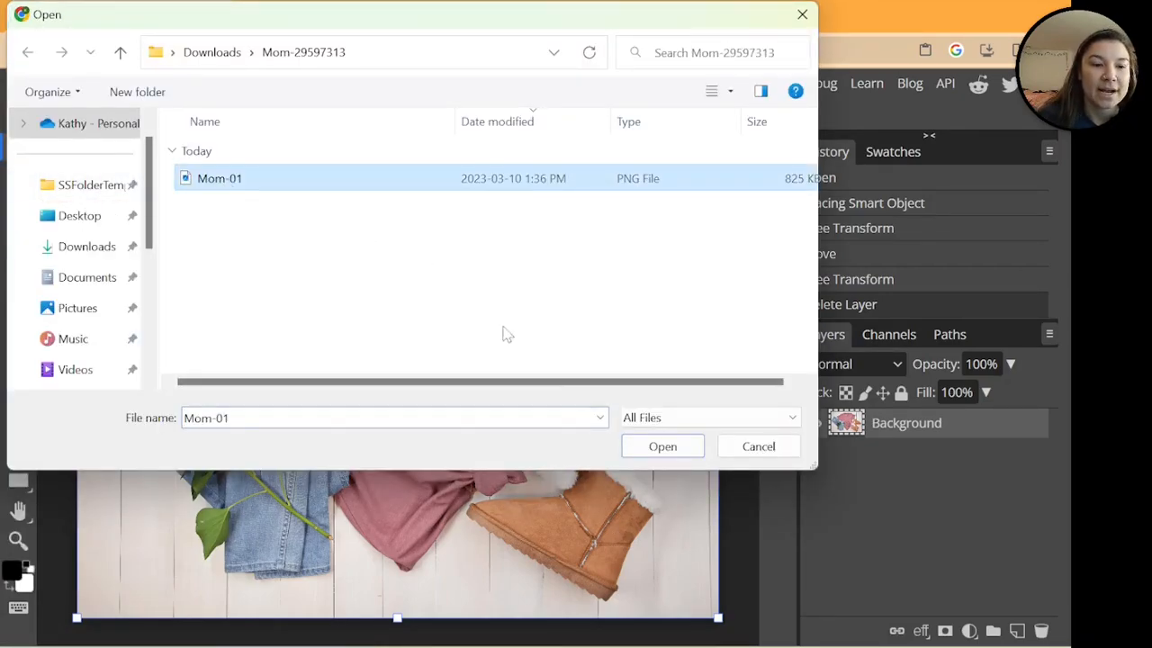
{"action": "left_click", "coordinate": [663, 447]}
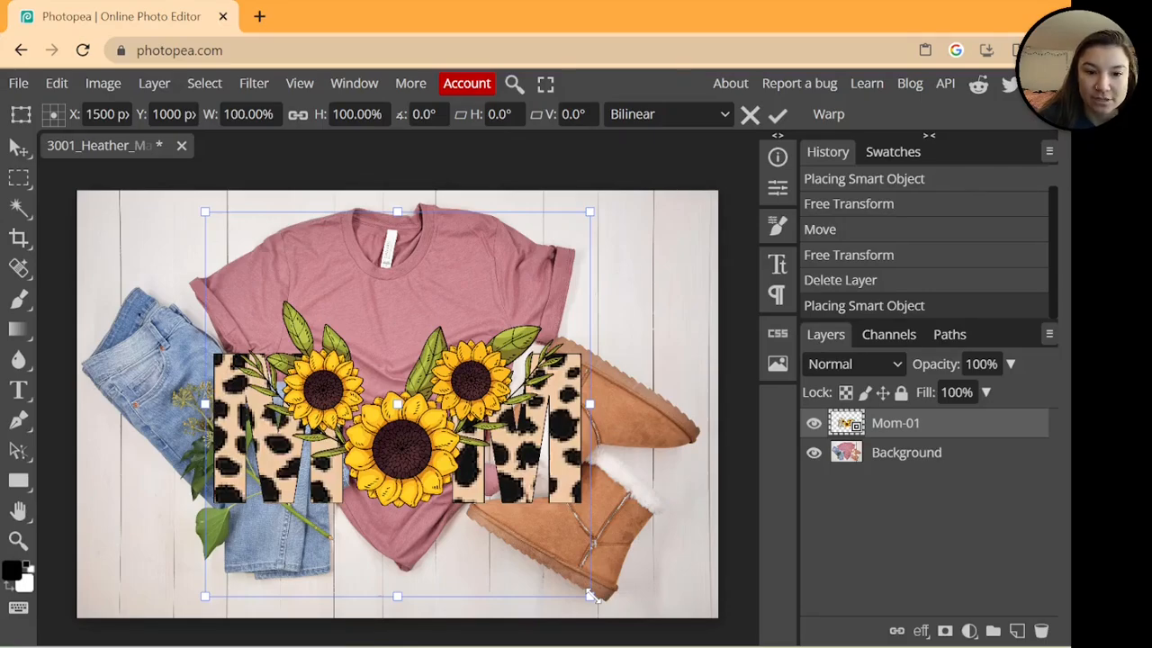
{"action": "left_click_drag", "start_coordinate": [592, 594], "coordinate": [523, 502]}
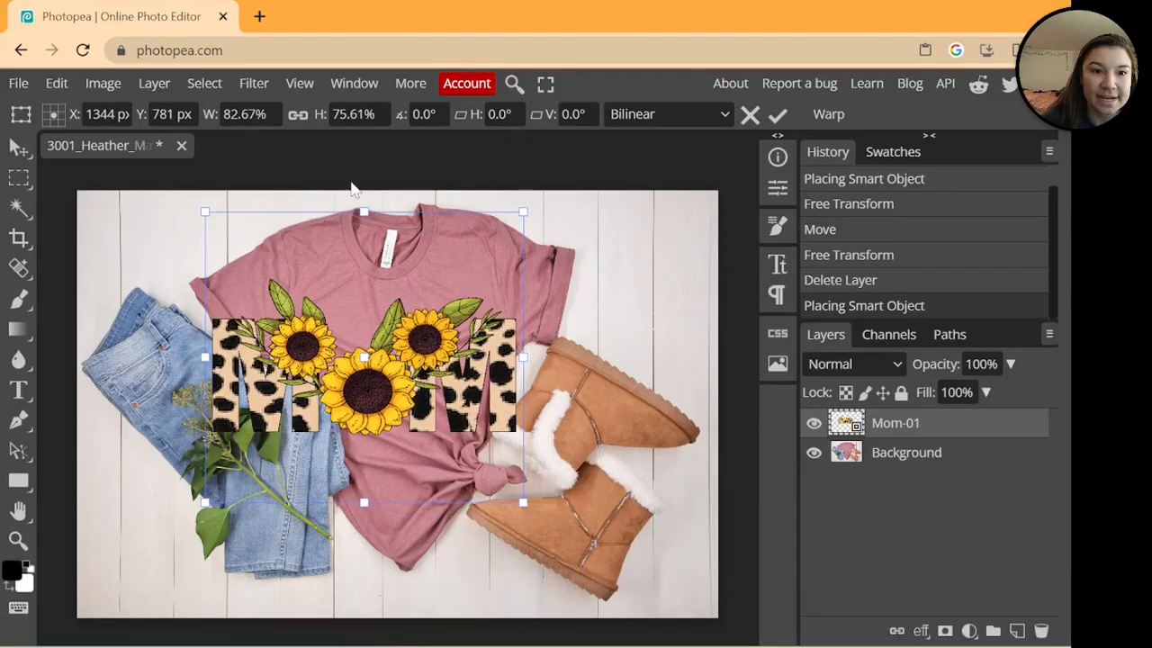
{"action": "left_click_drag", "start_coordinate": [523, 211], "coordinate": [561, 315]}
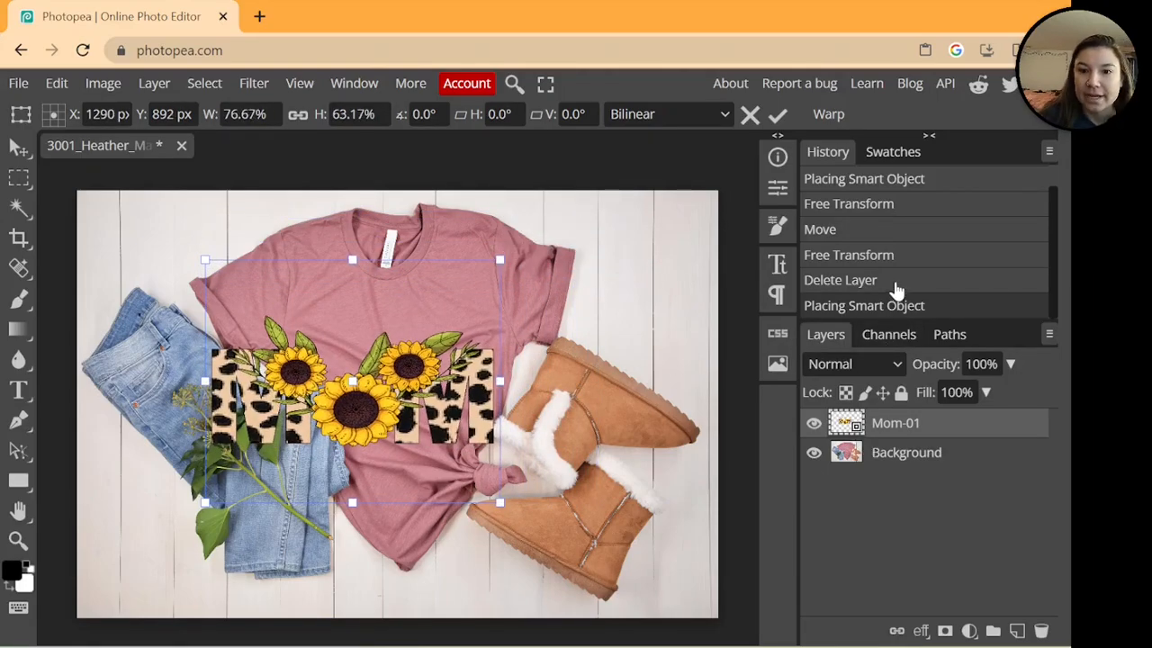
{"action": "left_click", "coordinate": [749, 115]}
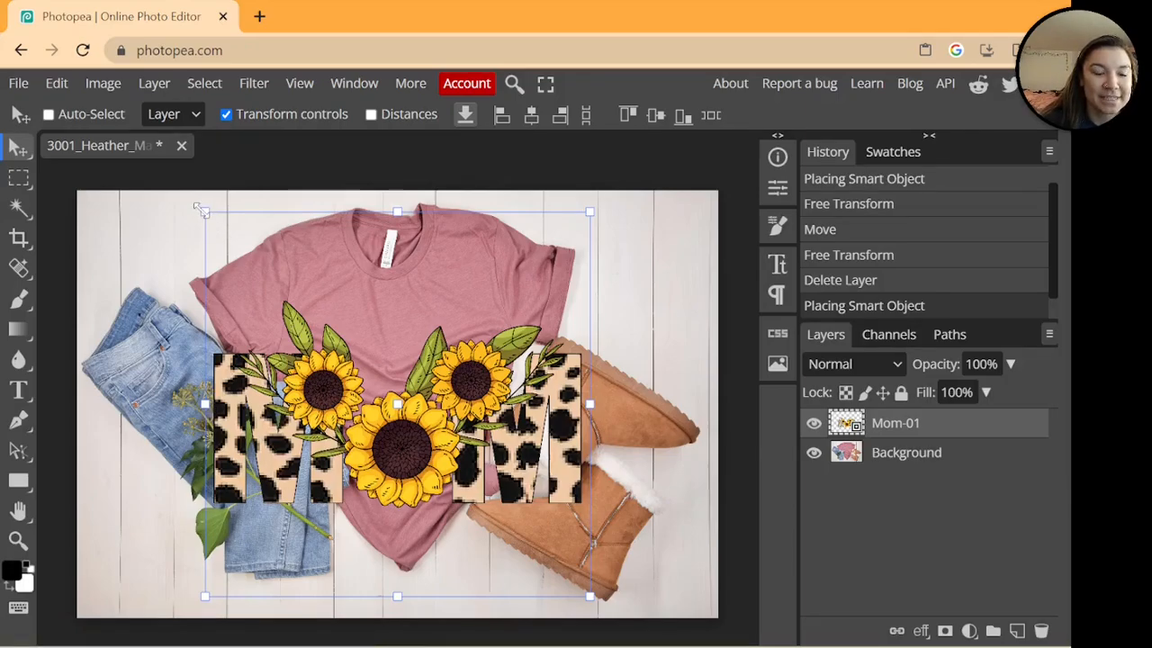
Scale the Mom-01 design proportionally to about 44%, rotate it about -0.7°, and position it on the shirt's chest below the collar.
{"action": "left_click_drag", "start_coordinate": [204, 211], "coordinate": [231, 238]}
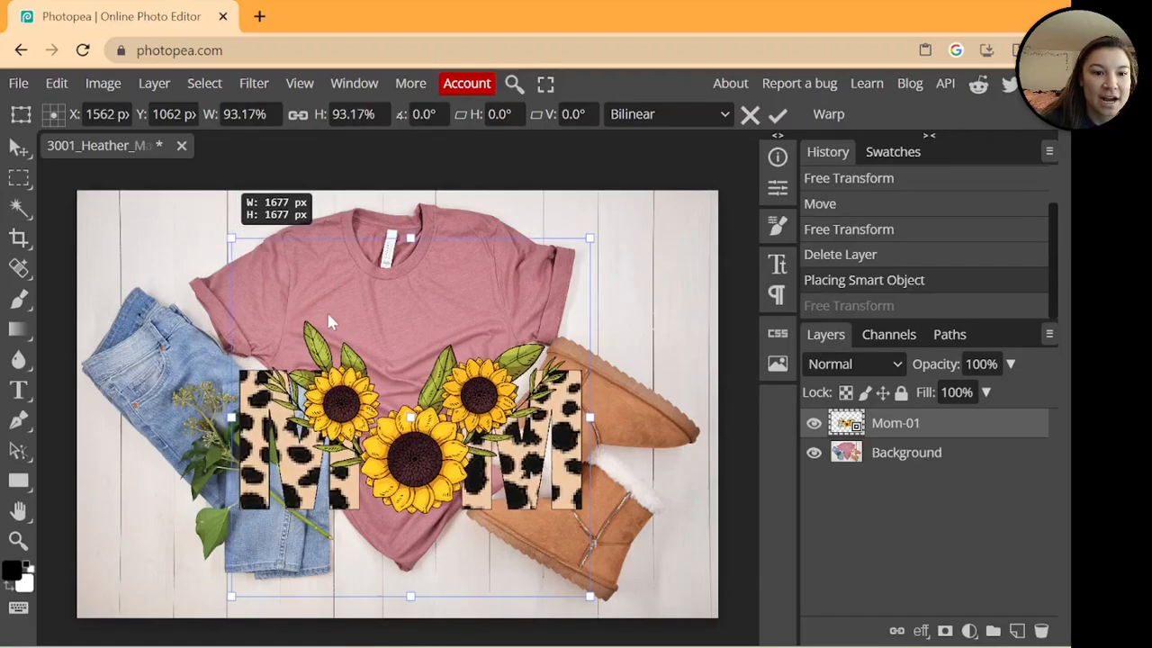
{"action": "left_click_drag", "start_coordinate": [328, 321], "coordinate": [391, 367]}
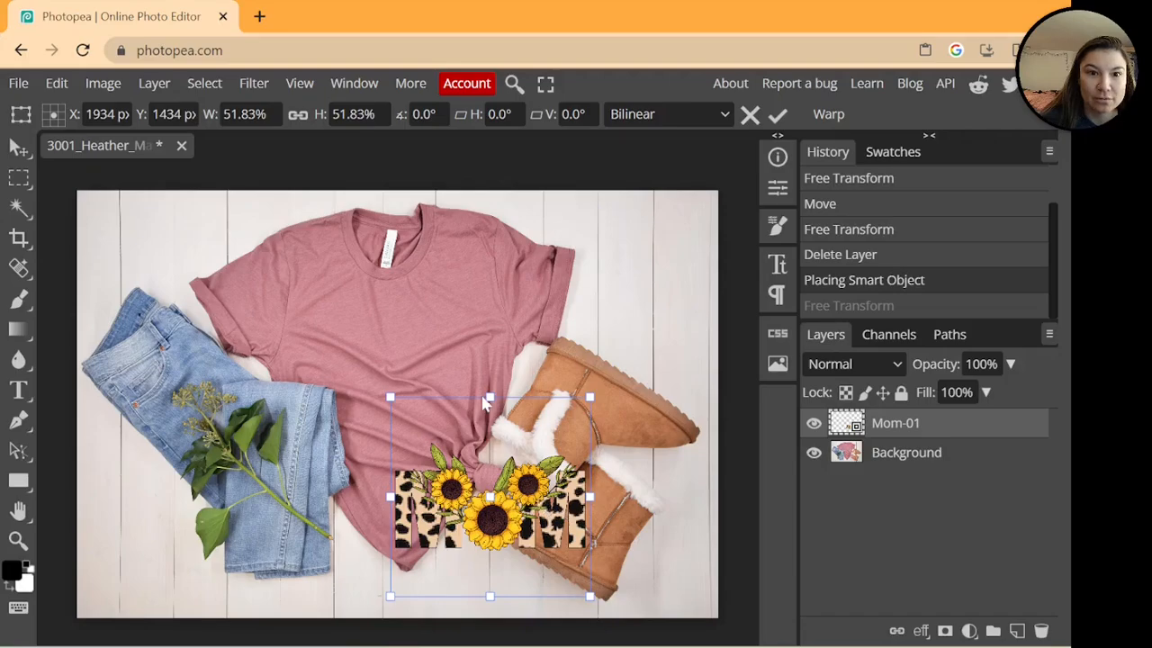
{"action": "left_click_drag", "start_coordinate": [484, 403], "coordinate": [447, 339]}
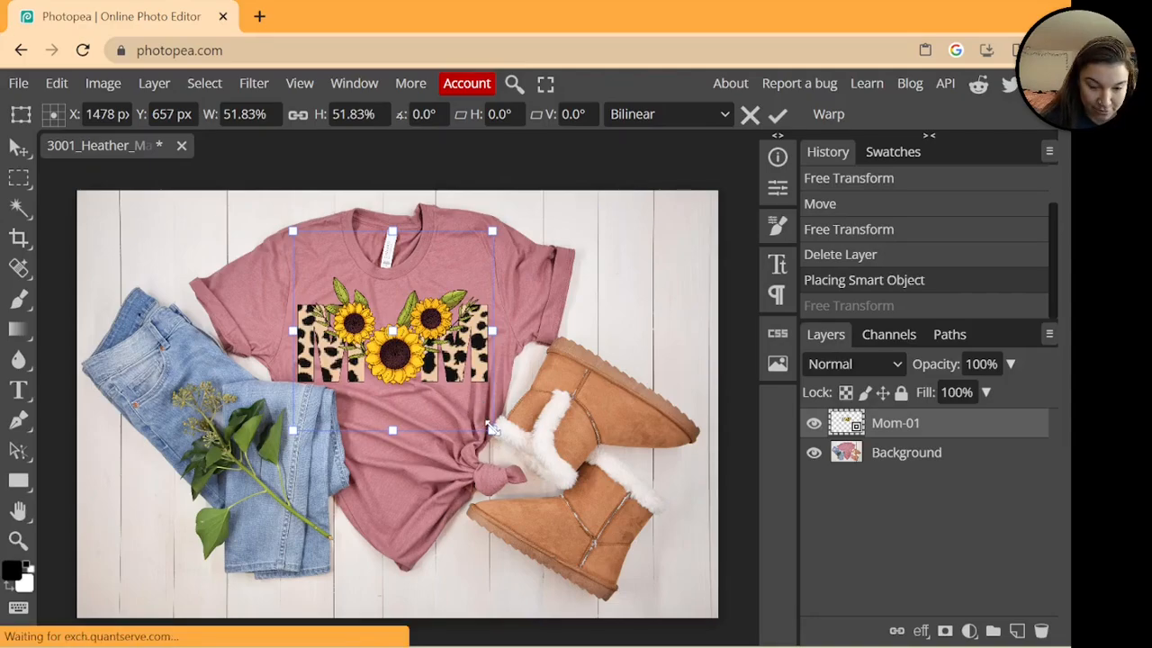
{"action": "left_click_drag", "start_coordinate": [492, 428], "coordinate": [461, 410]}
{"action": "left_click_drag", "start_coordinate": [435, 365], "coordinate": [451, 372]}
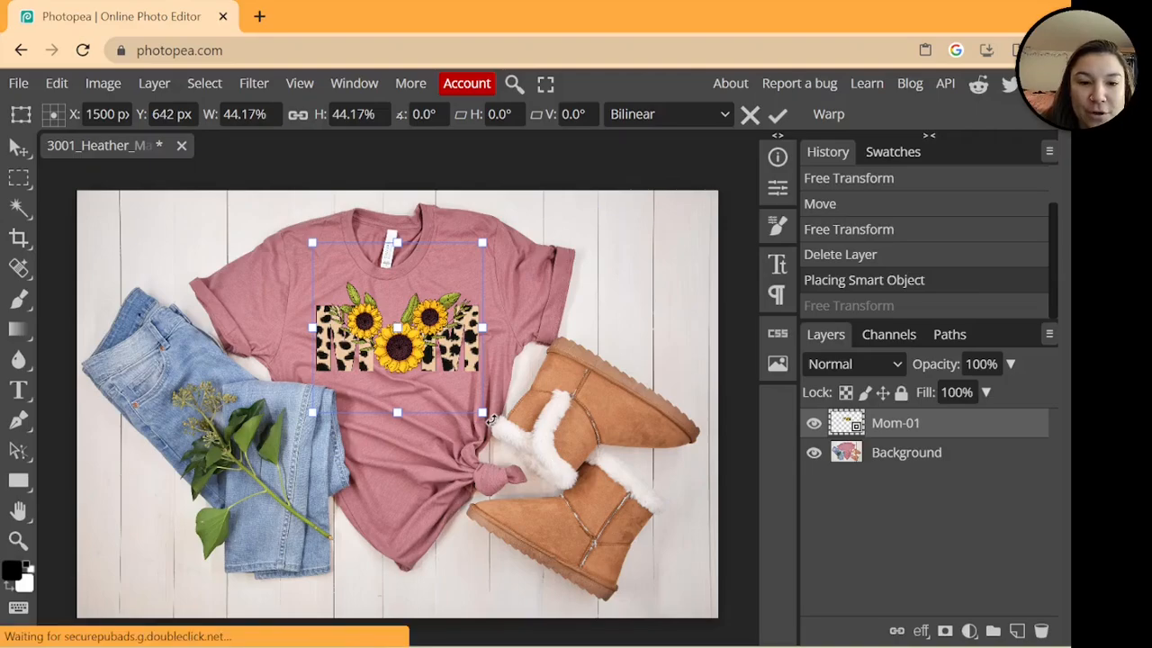
{"action": "left_click_drag", "start_coordinate": [490, 418], "coordinate": [485, 411]}
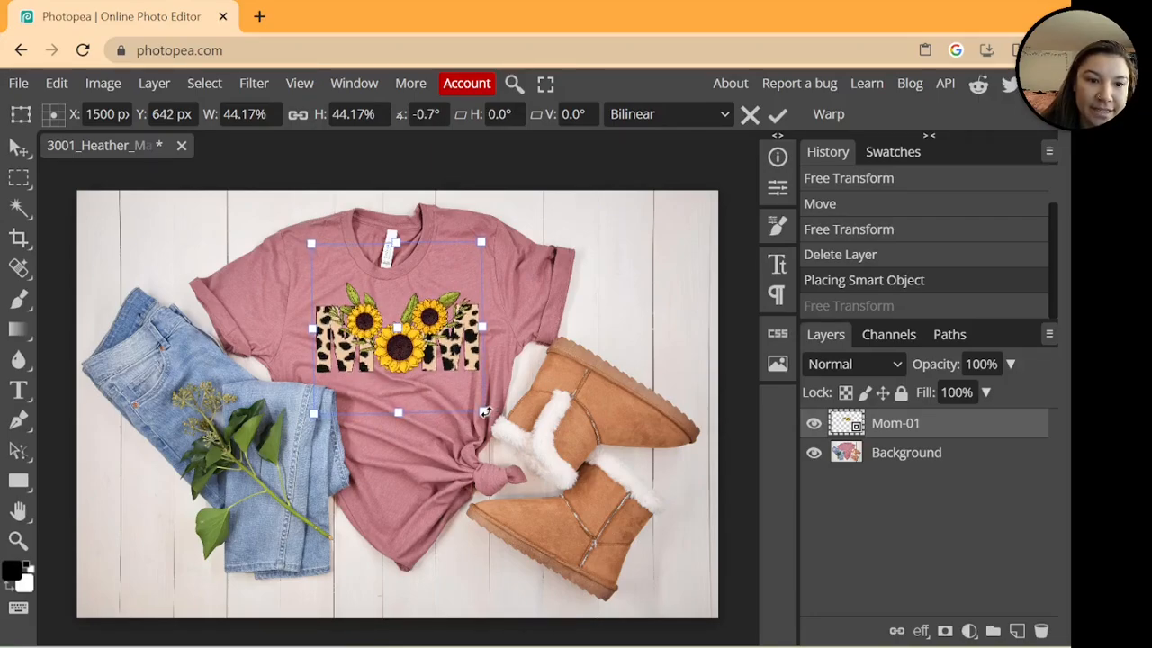
{"action": "left_click_drag", "start_coordinate": [441, 376], "coordinate": [438, 379]}
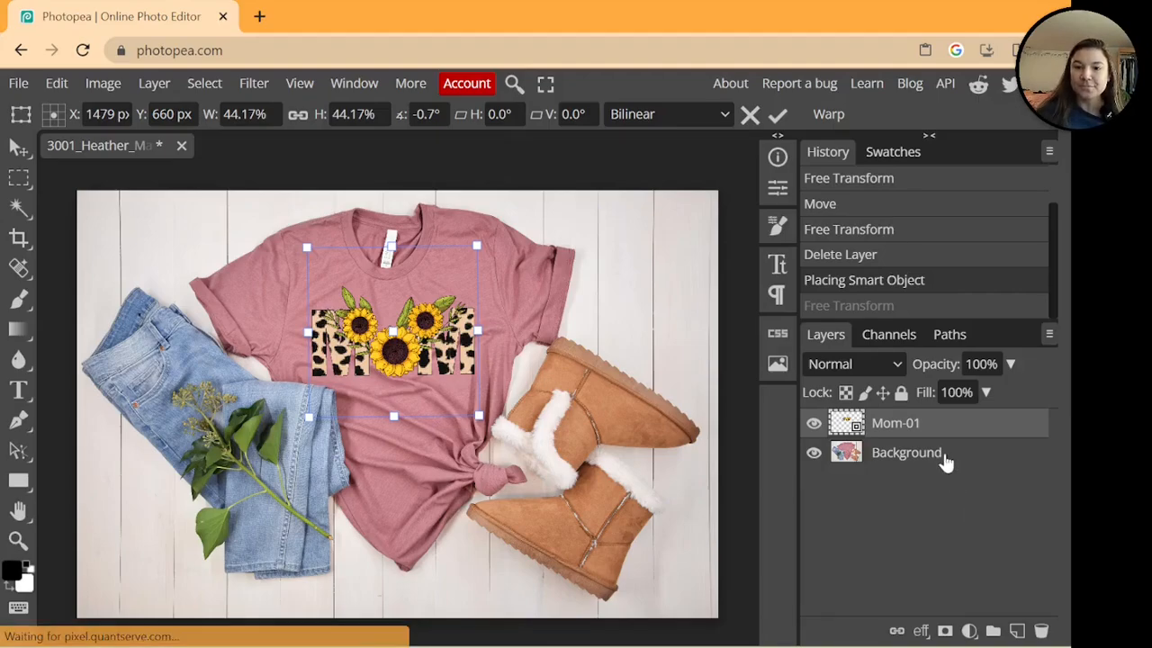
Duplicate the Background layer and move the copy above the Mom-01 layer.
{"action": "left_click", "coordinate": [944, 460]}
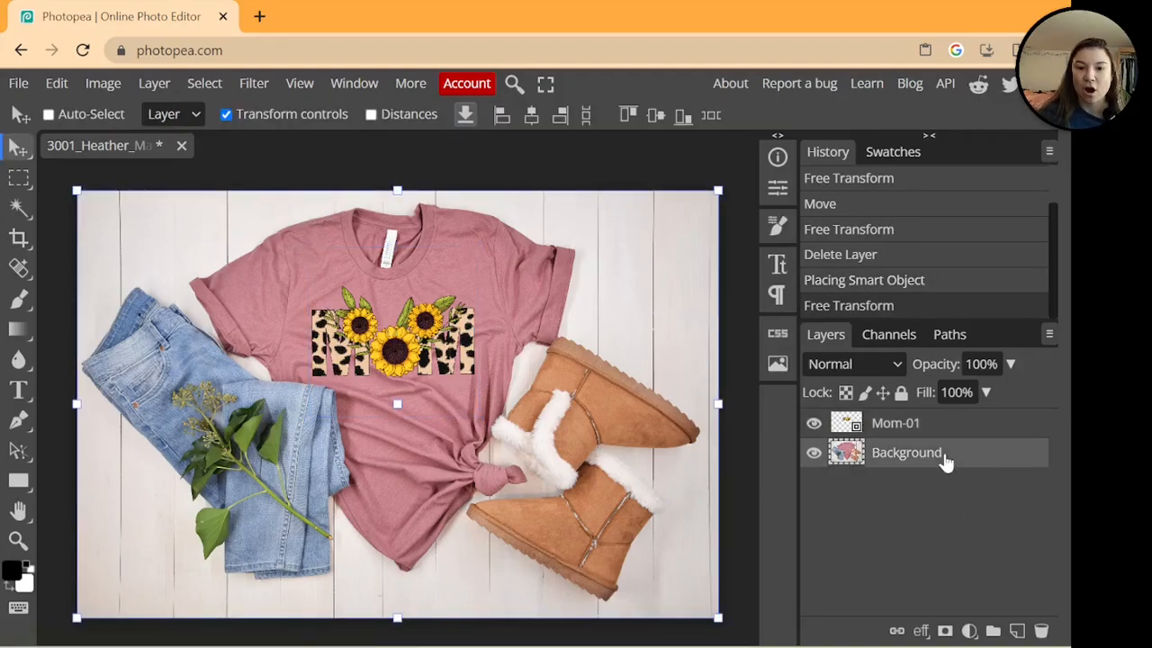
{"action": "right_click", "coordinate": [945, 460]}
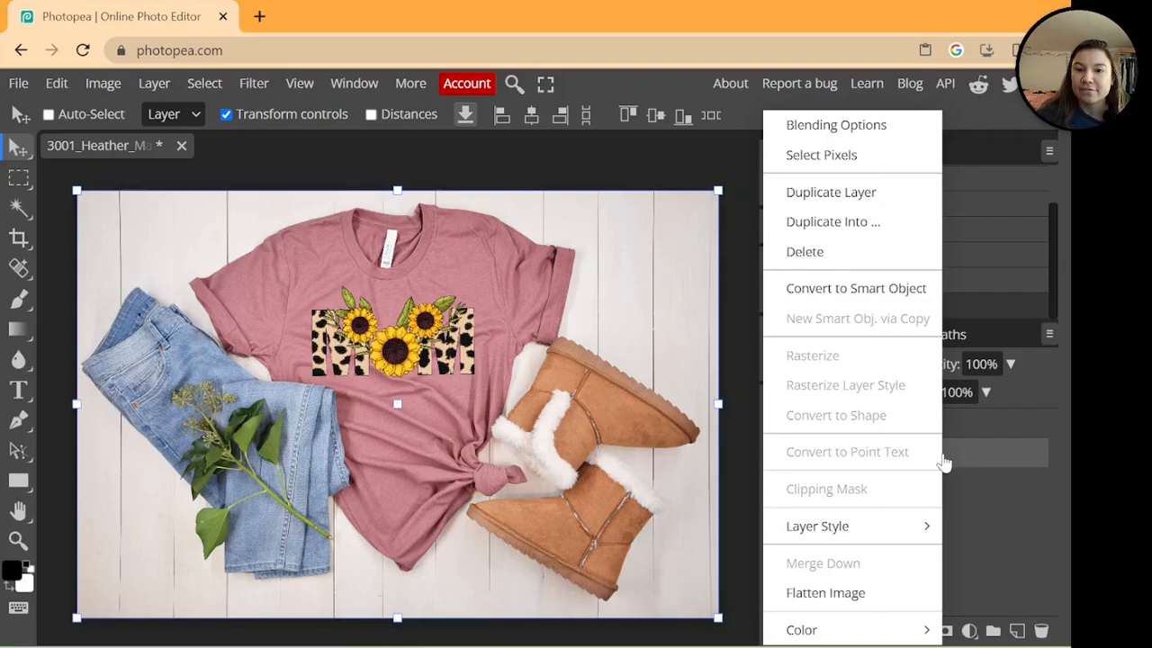
{"action": "left_click", "coordinate": [841, 195]}
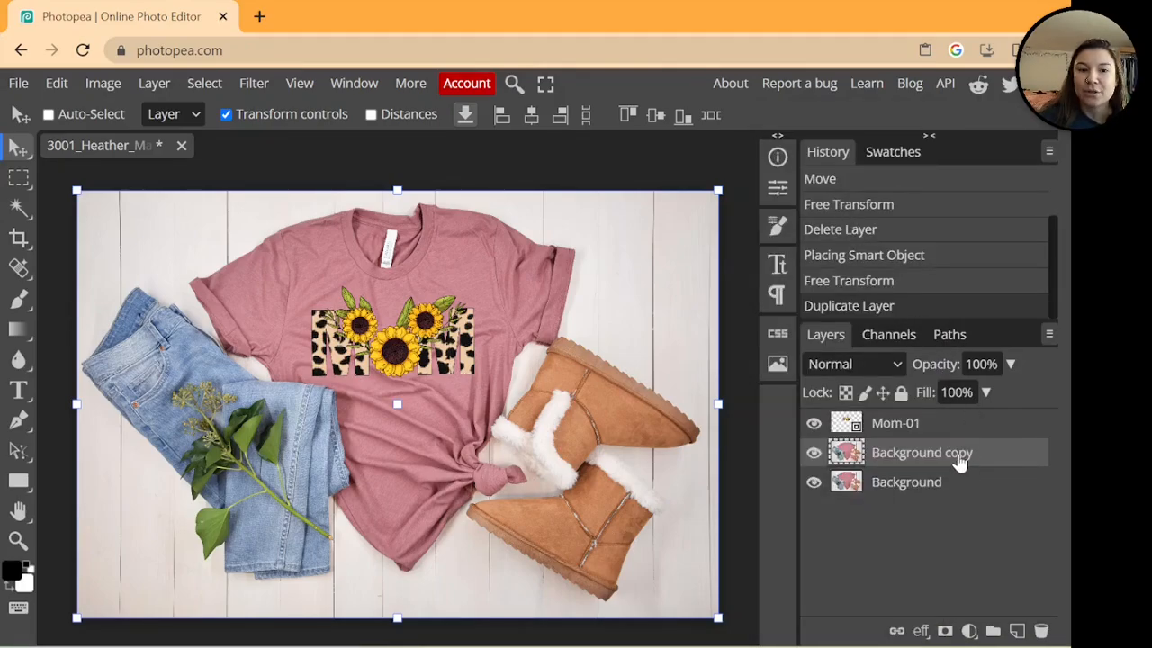
{"action": "left_click_drag", "start_coordinate": [959, 461], "coordinate": [951, 419]}
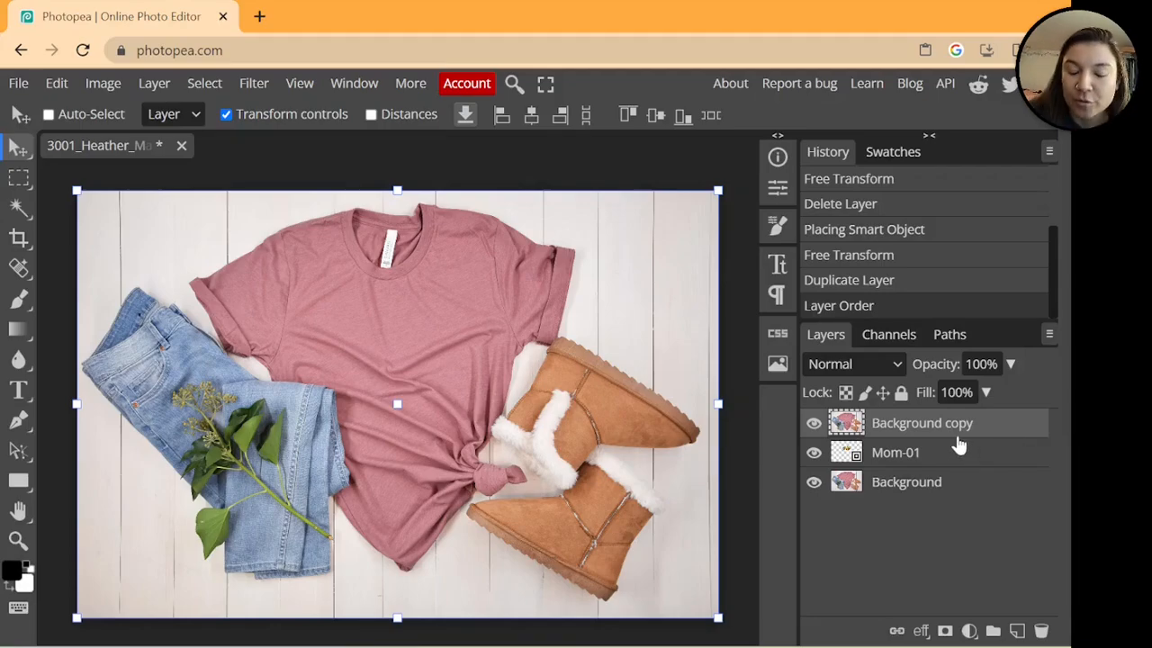
Set the Background copy layer's blend mode to Multiply and clip it to the Mom-01 layer.
{"action": "left_click", "coordinate": [876, 366]}
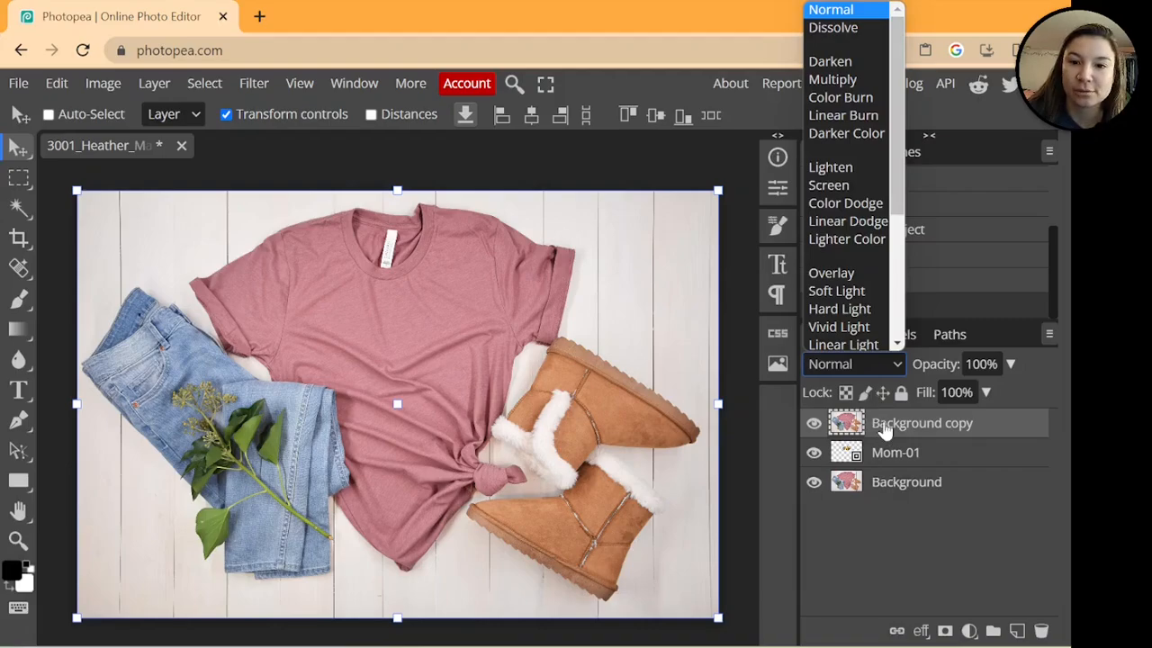
{"action": "left_click", "coordinate": [851, 79]}
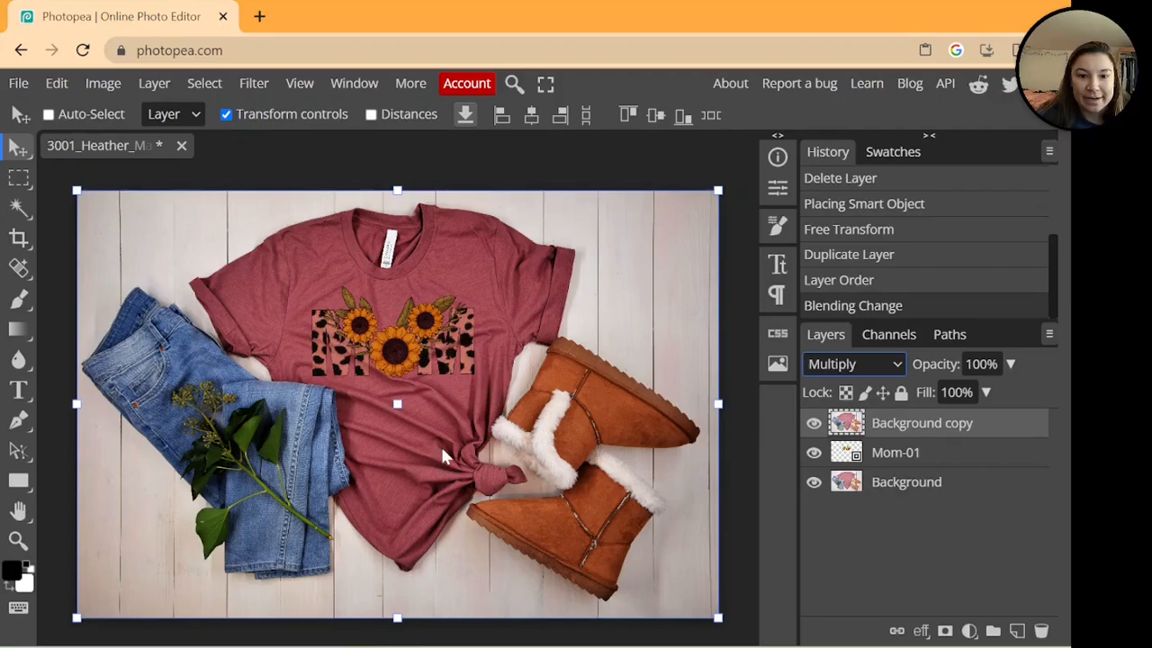
{"action": "right_click", "coordinate": [847, 434]}
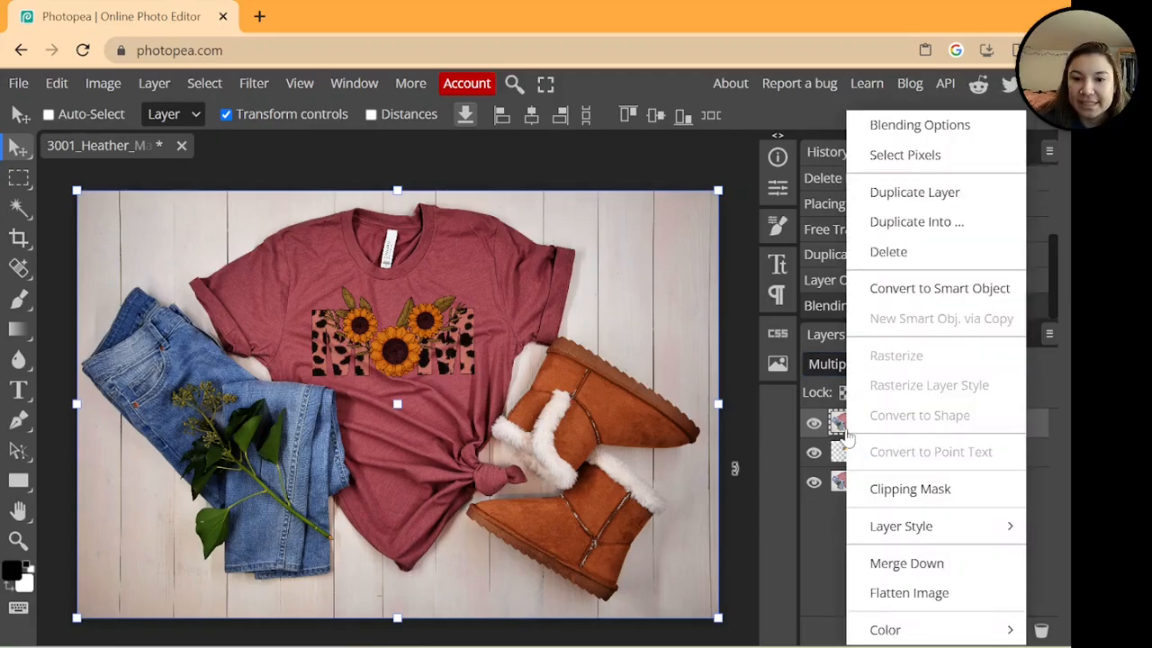
{"action": "left_click", "coordinate": [910, 493]}
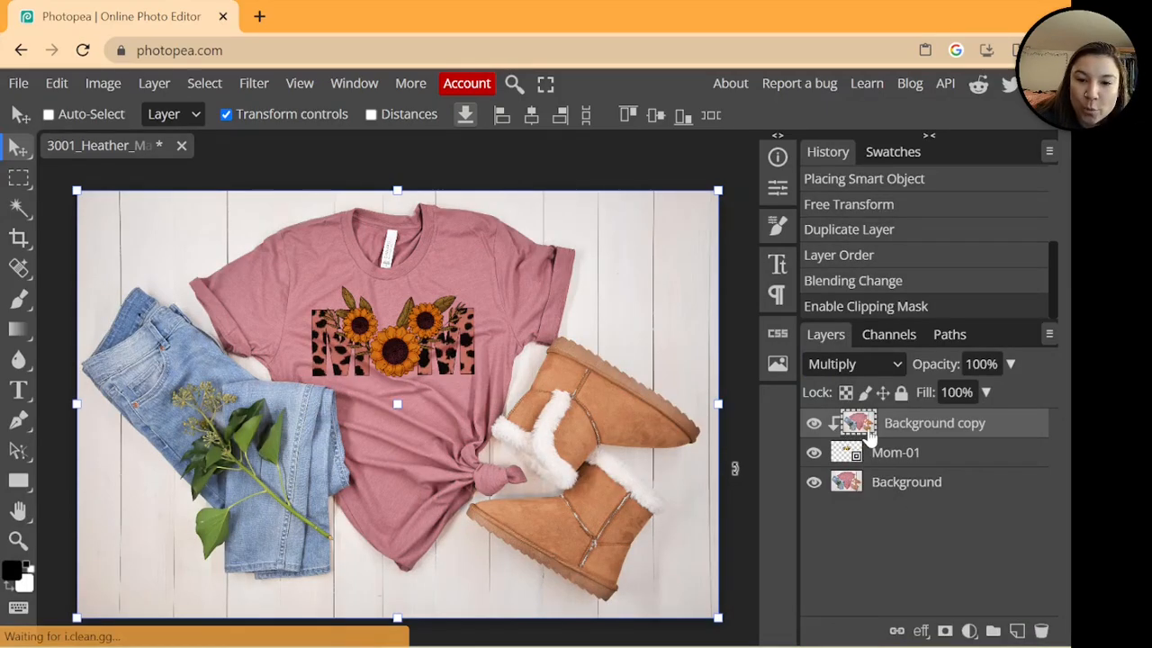
Compare the design with and without the clipped Background copy, also checking it with the Background layer hidden.
{"action": "left_click", "coordinate": [812, 482]}
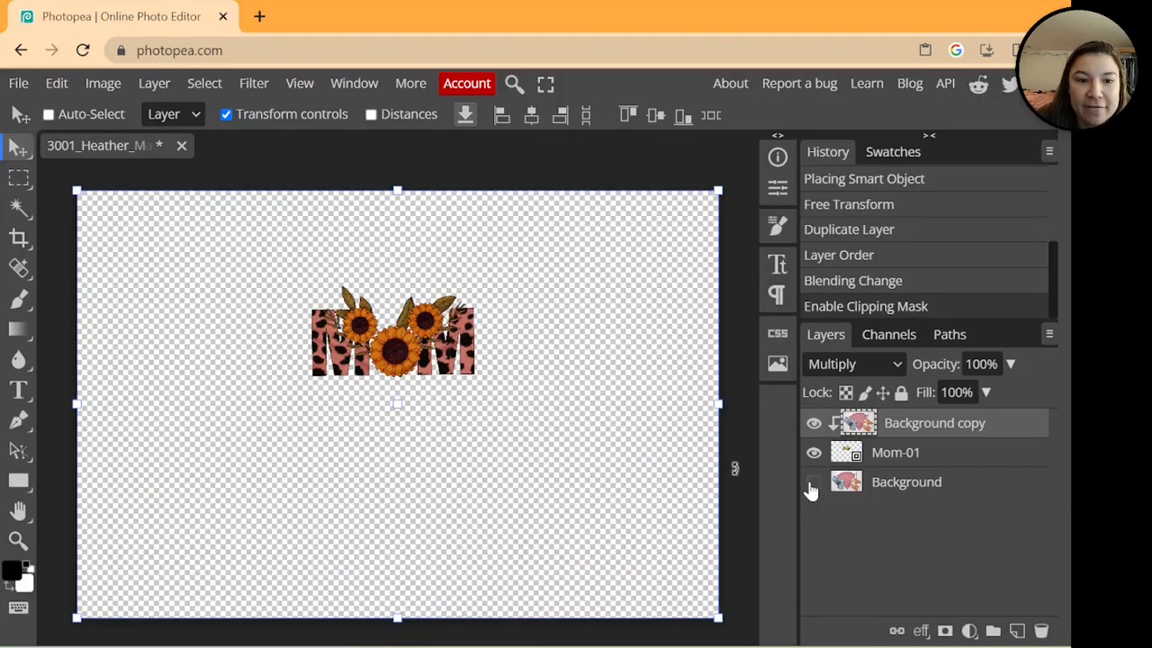
{"action": "left_click", "coordinate": [813, 424]}
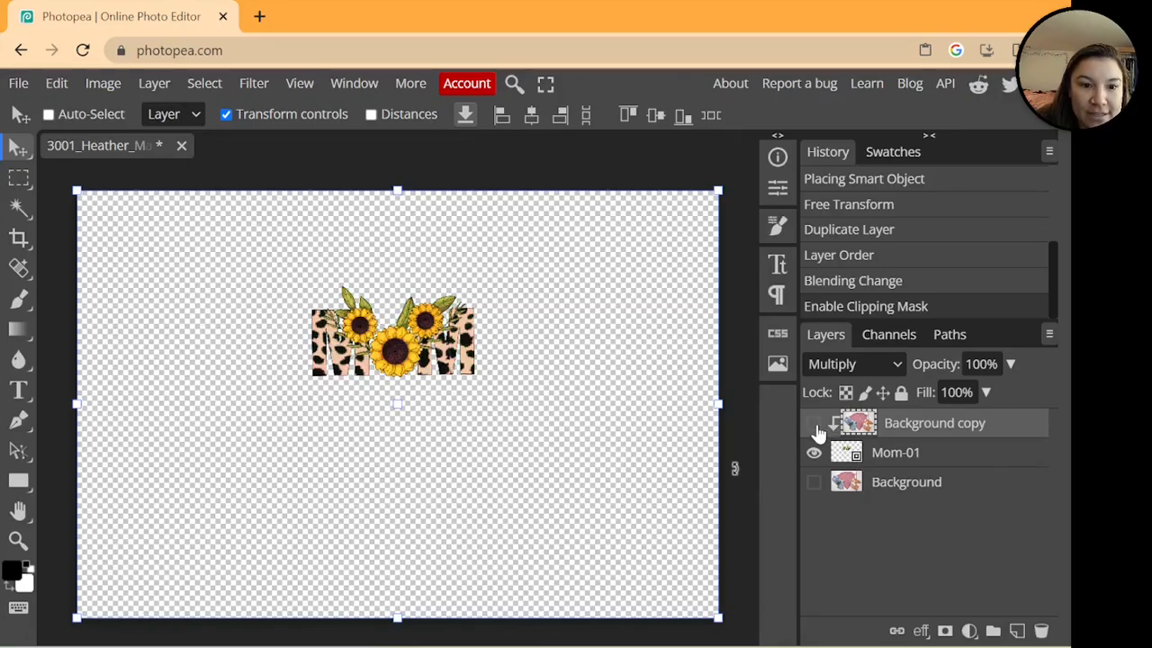
{"action": "left_click", "coordinate": [813, 424]}
{"action": "left_click", "coordinate": [813, 482]}
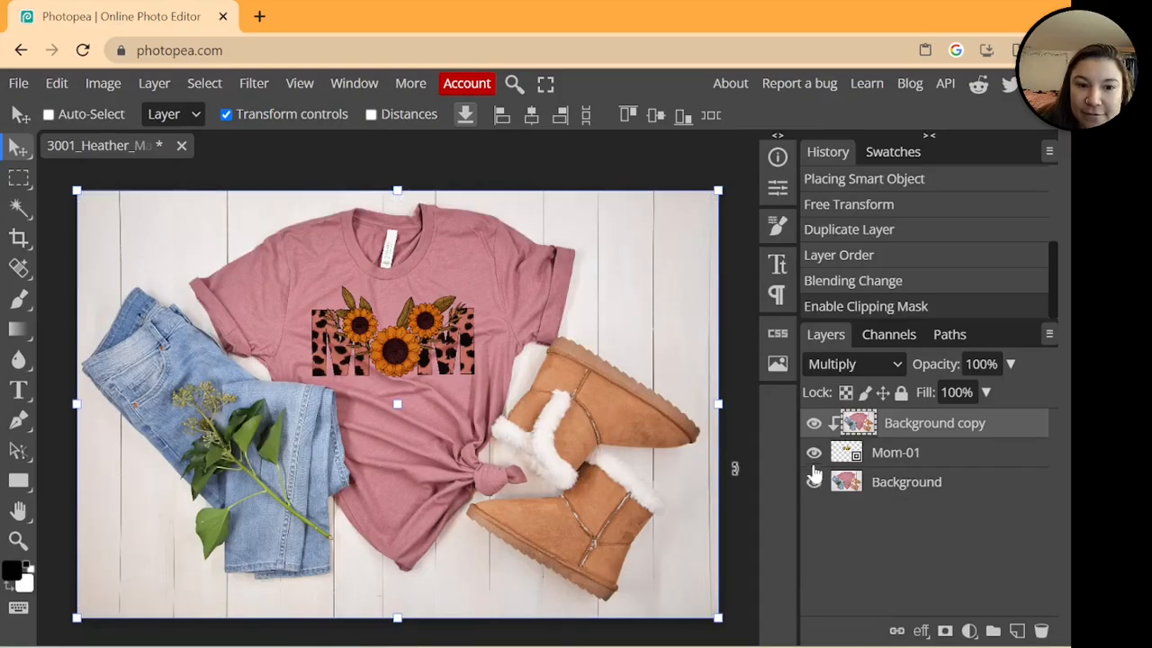
{"action": "left_click", "coordinate": [813, 423]}
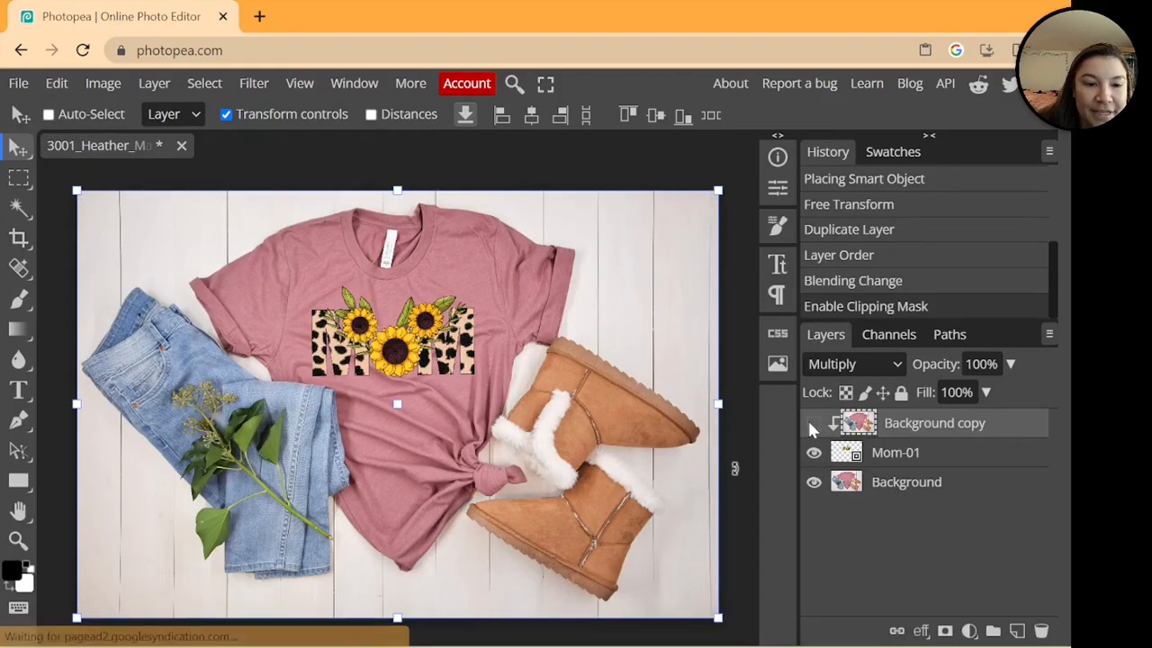
{"action": "left_click", "coordinate": [813, 424]}
{"action": "left_click", "coordinate": [813, 424]}
{"action": "left_click", "coordinate": [814, 424]}
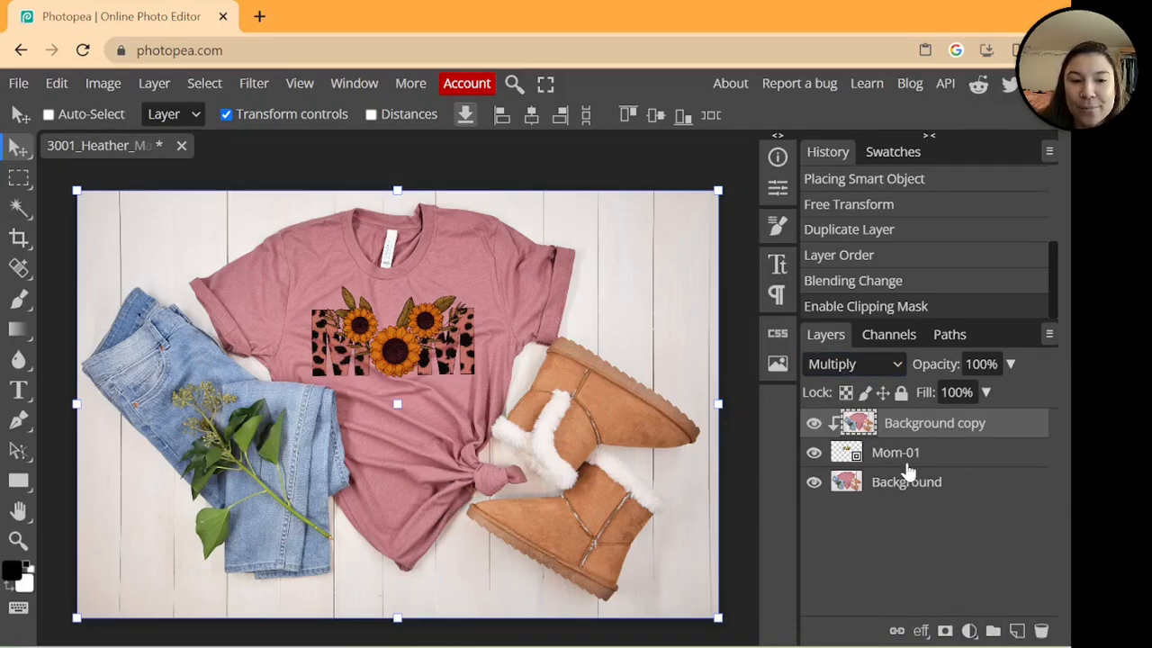
{"action": "left_click", "coordinate": [813, 424]}
{"action": "left_click", "coordinate": [812, 426]}
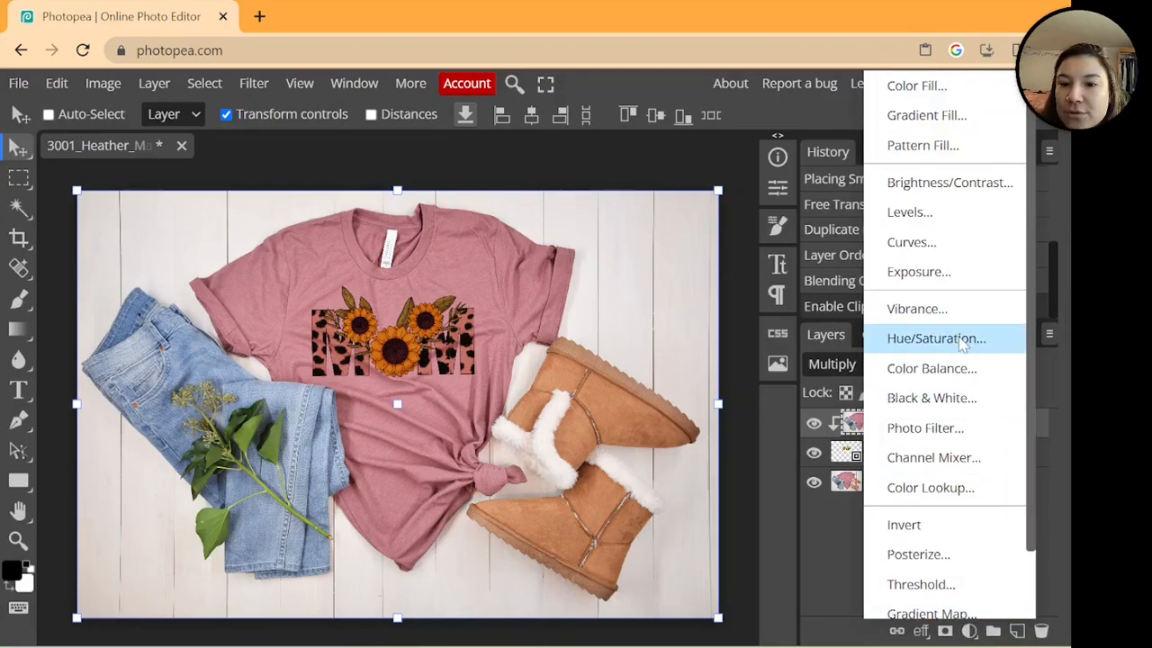
Add a Hue/Saturation adjustment layer above all layers with Hue 38, Saturation 5 and Lightness -16.
{"action": "left_click", "coordinate": [936, 338]}
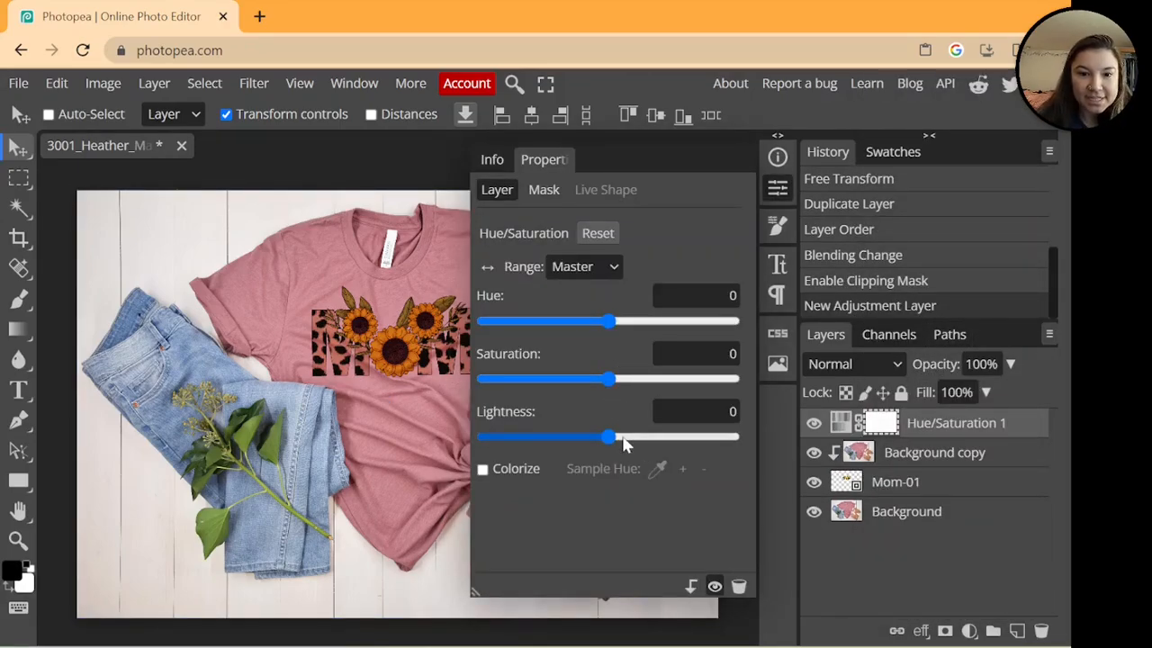
{"action": "left_click_drag", "start_coordinate": [610, 437], "coordinate": [648, 441]}
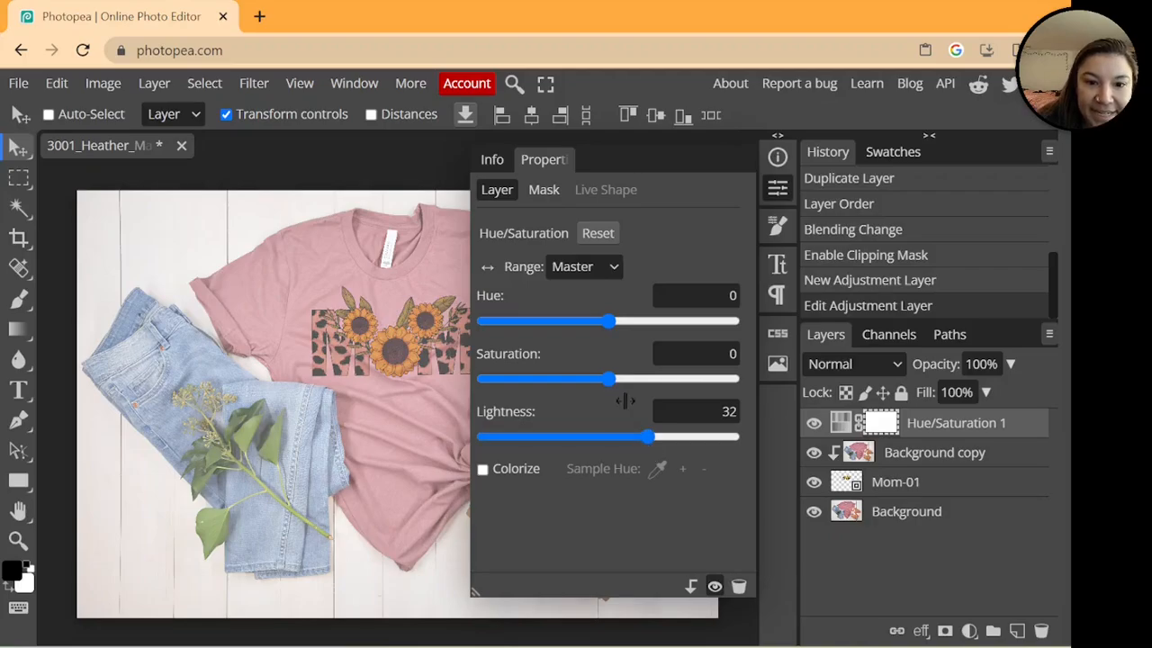
{"action": "mouse_move", "coordinate": [610, 385]}
{"action": "left_mouse_down"}
{"action": "mouse_move", "coordinate": [638, 385]}
{"action": "mouse_move", "coordinate": [582, 383]}
{"action": "mouse_move", "coordinate": [614, 382]}
{"action": "left_mouse_up"}
{"action": "left_click_drag", "start_coordinate": [651, 439], "coordinate": [586, 438]}
{"action": "left_click_drag", "start_coordinate": [609, 321], "coordinate": [636, 325]}
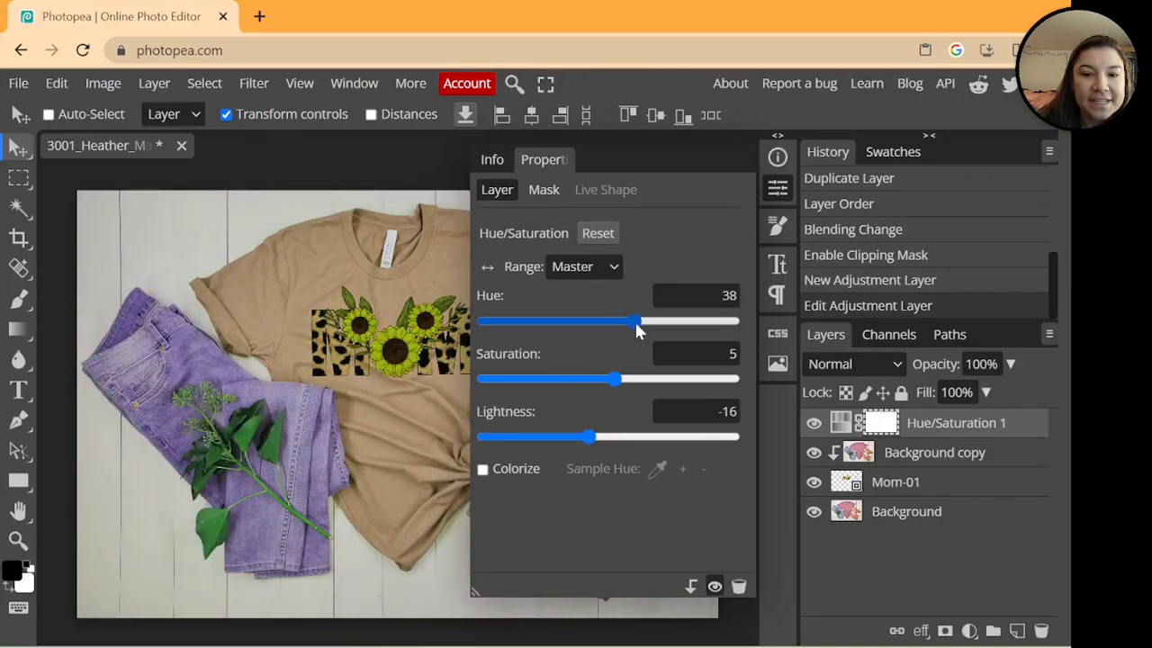
Duplicate the Mom-01 layer and move the copy above the Hue/Saturation adjustment layer.
{"action": "left_click", "coordinate": [922, 486]}
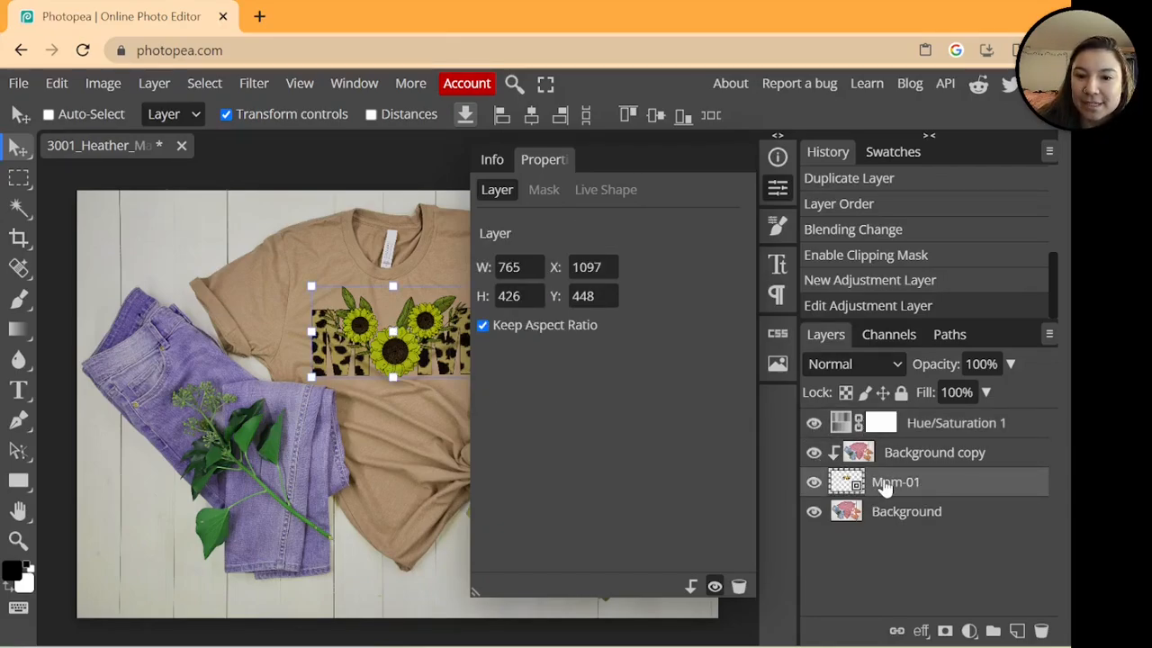
{"action": "right_click", "coordinate": [887, 489]}
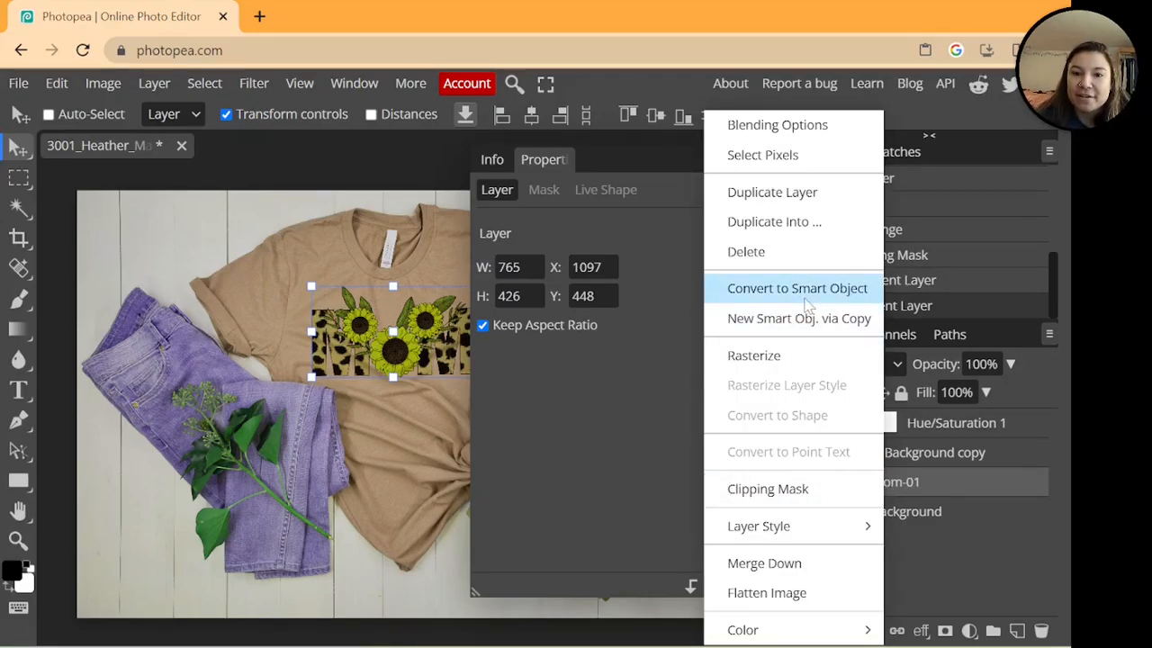
{"action": "left_click", "coordinate": [794, 205]}
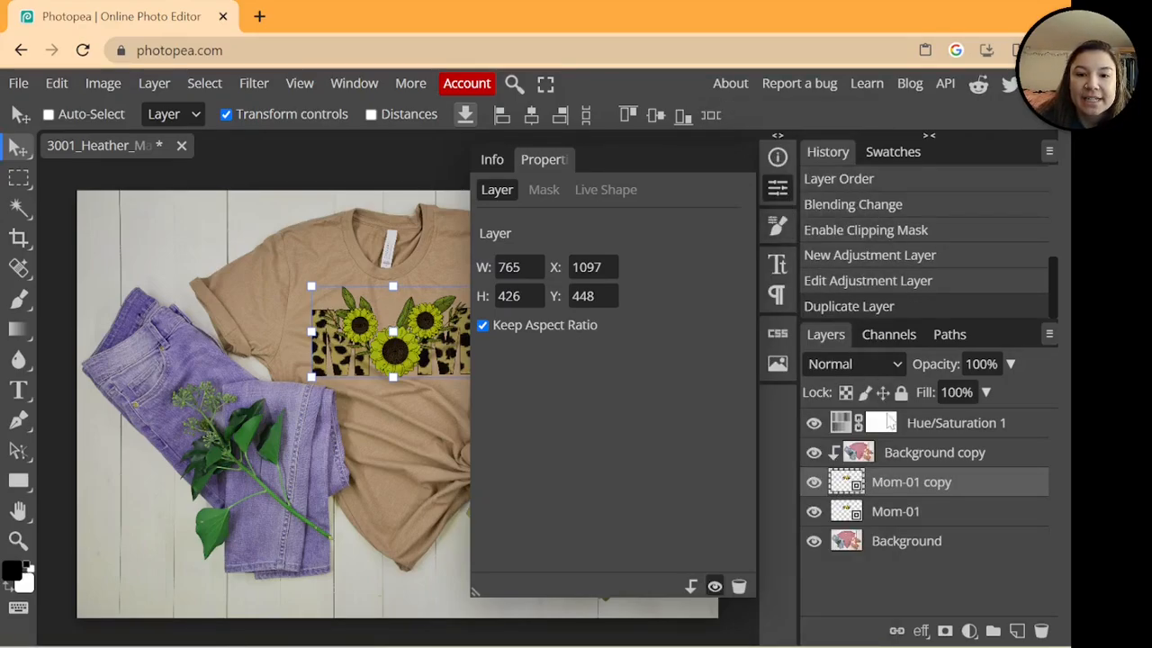
{"action": "left_click_drag", "start_coordinate": [912, 488], "coordinate": [918, 415]}
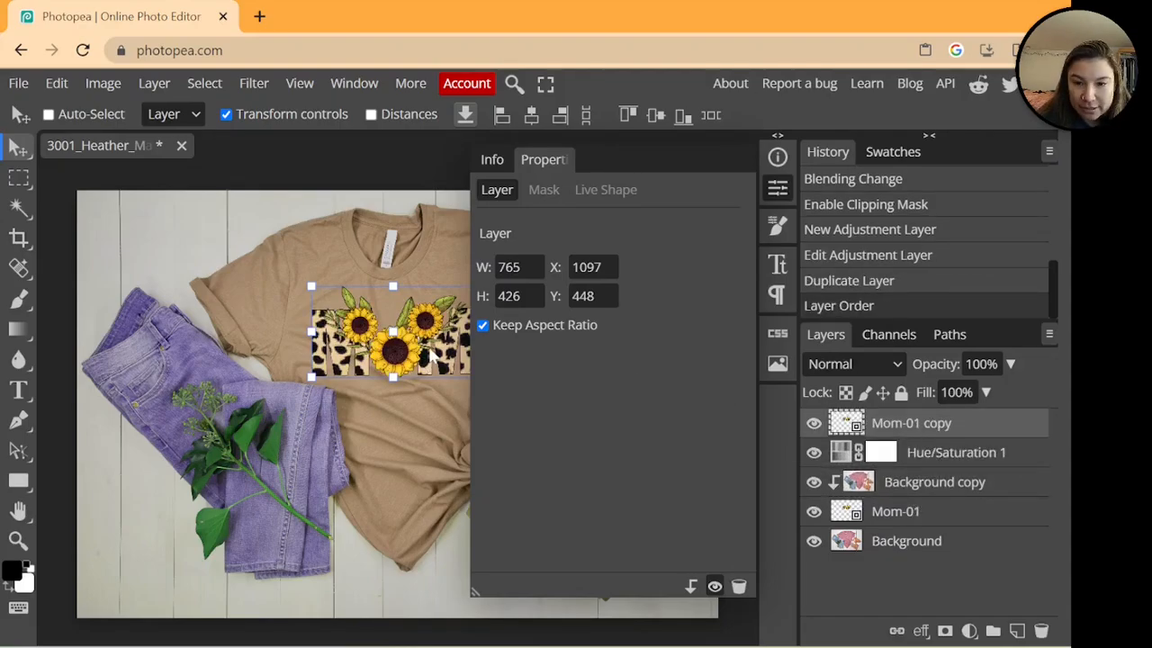
Move the Mom-01 copy over the jeans to about X 272, Y 466, and clip the Hue/Saturation 1 layer to the Mom-01 layer.
{"action": "left_click_drag", "start_coordinate": [430, 358], "coordinate": [255, 360]}
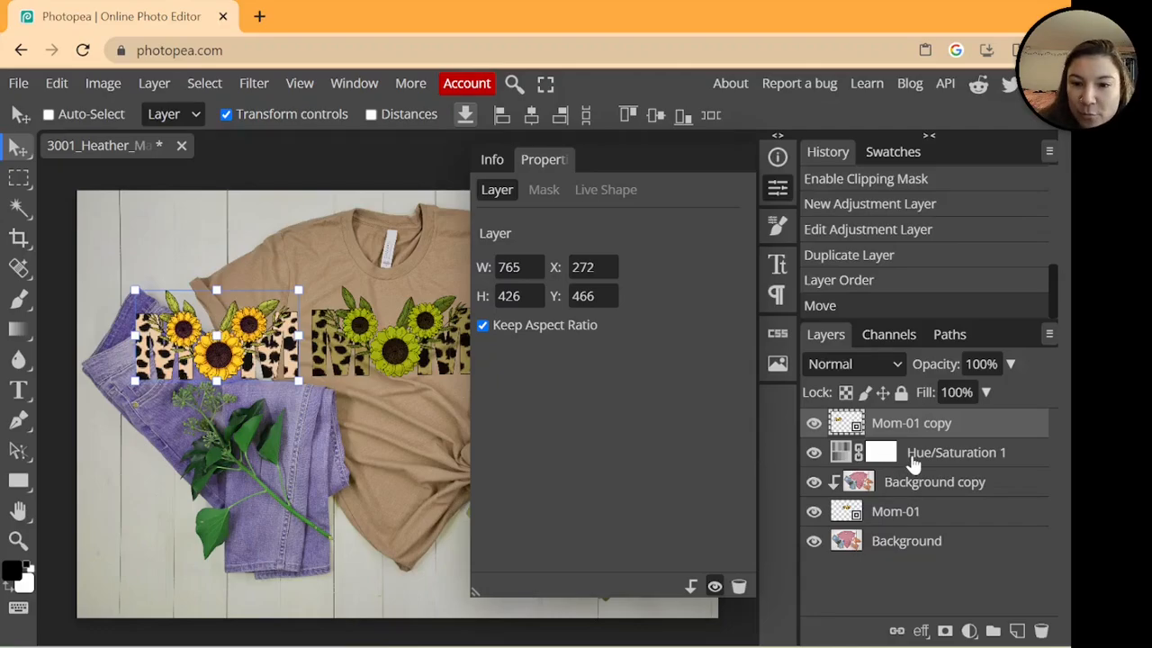
{"action": "left_click", "coordinate": [918, 459]}
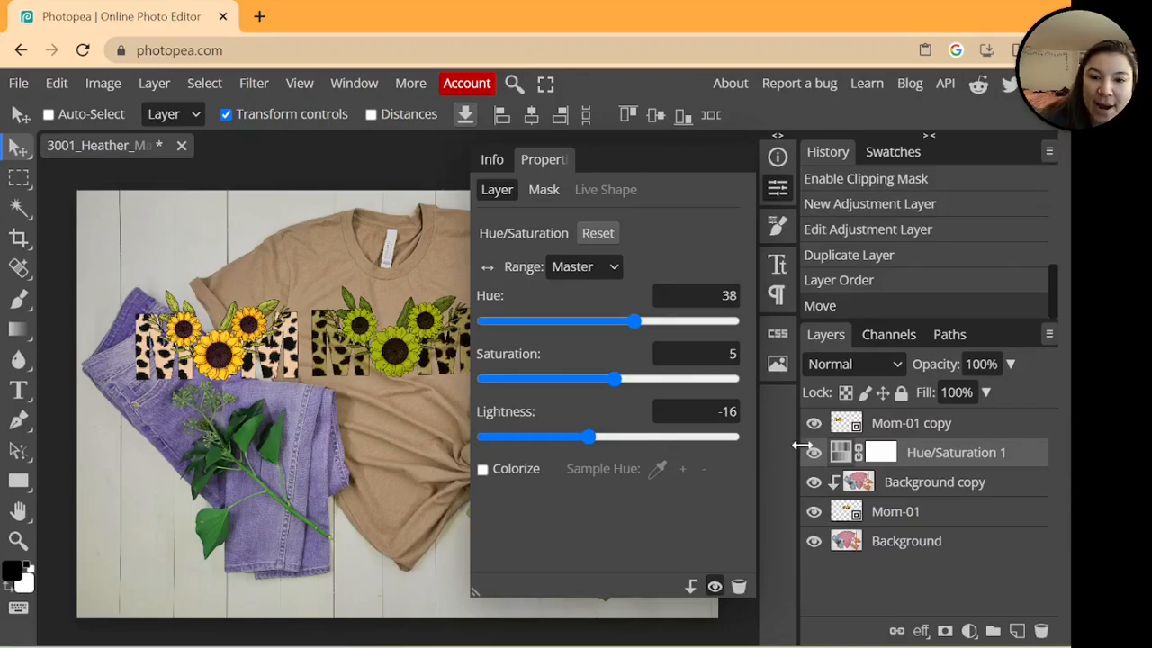
{"action": "right_click", "coordinate": [833, 461]}
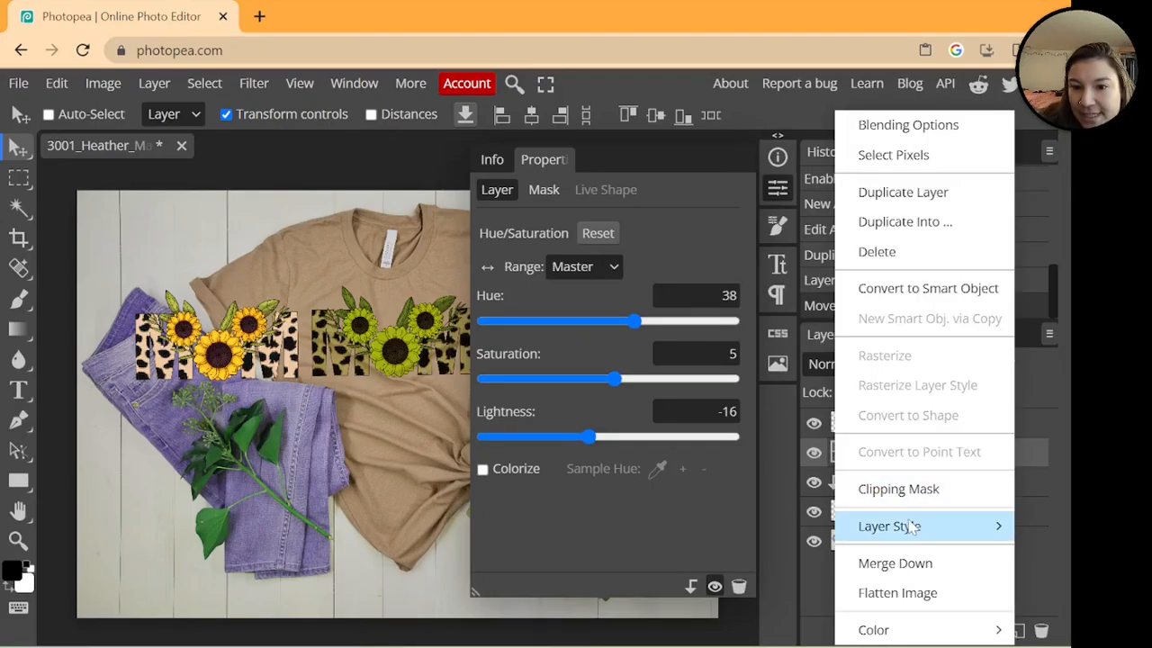
{"action": "left_click", "coordinate": [898, 489]}
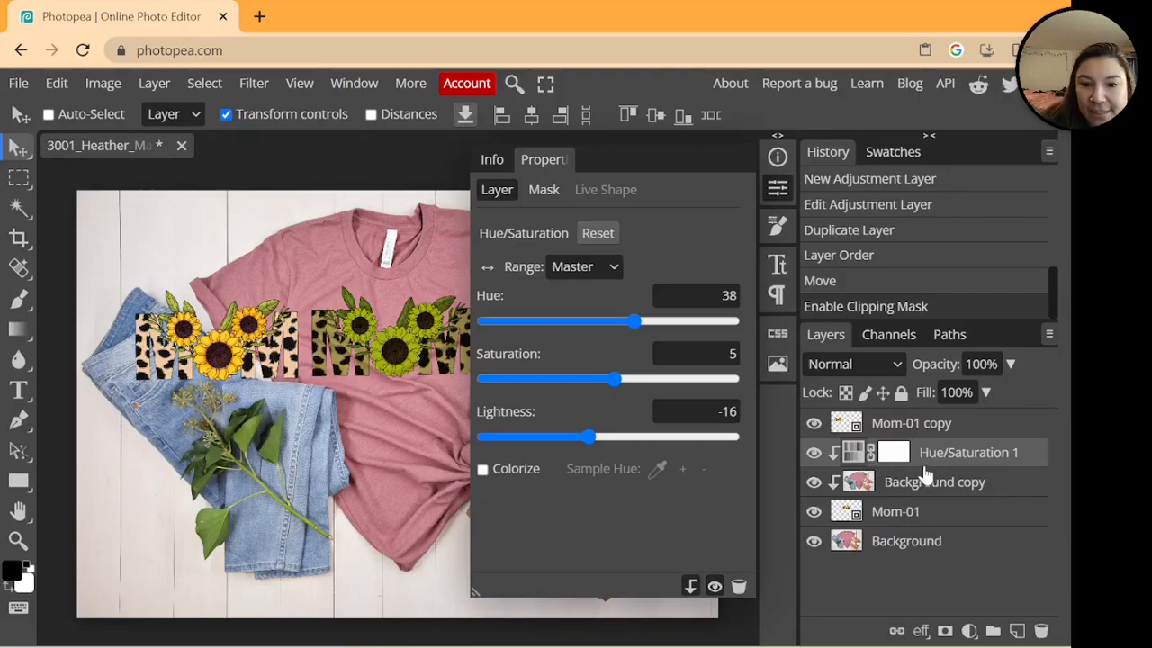
{"action": "left_click", "coordinate": [783, 189]}
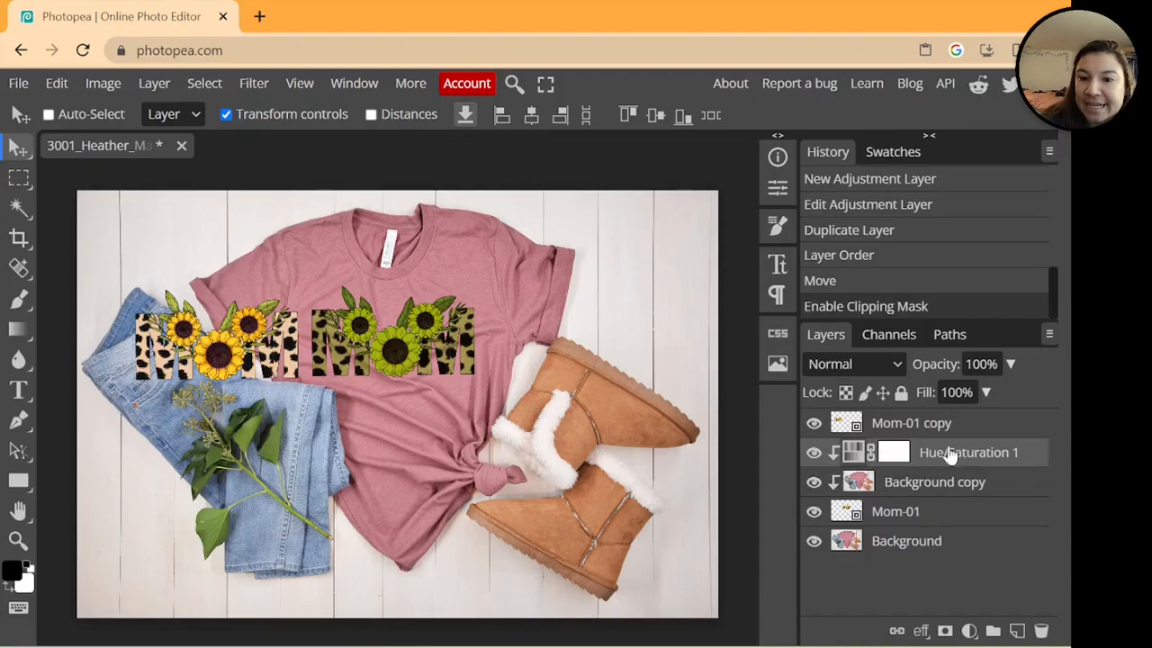
Reset the clipped Hue/Saturation adjustment and try Hue 24, Saturation 29 and Lightness 22 on the design.
{"action": "left_click", "coordinate": [777, 190]}
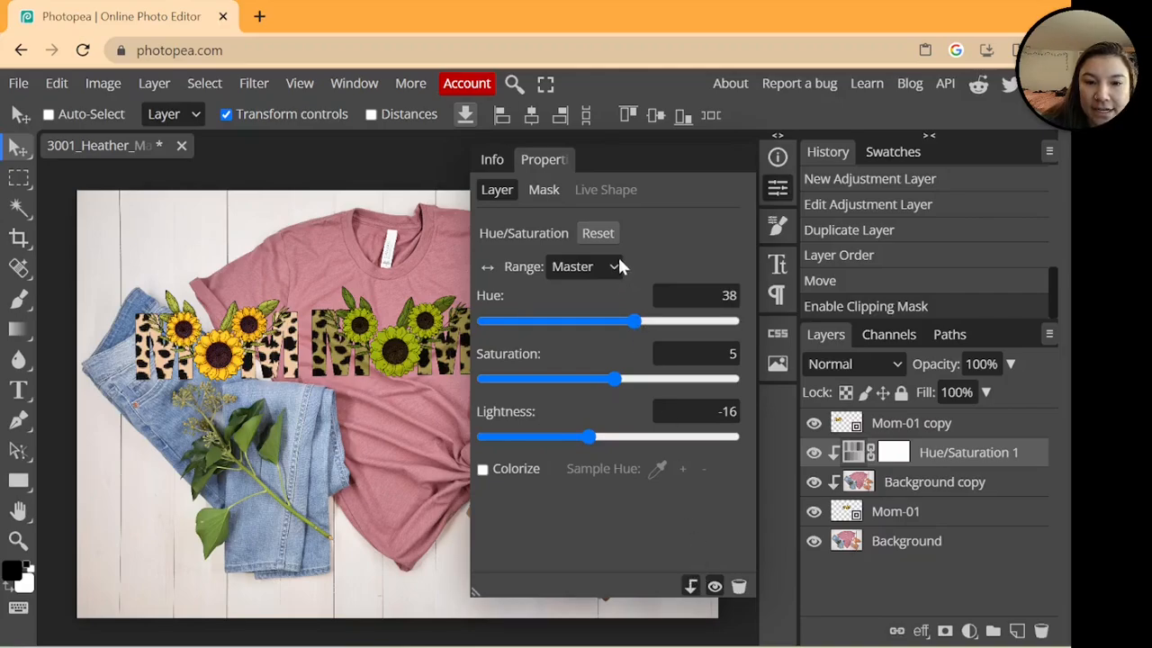
{"action": "left_click", "coordinate": [598, 233]}
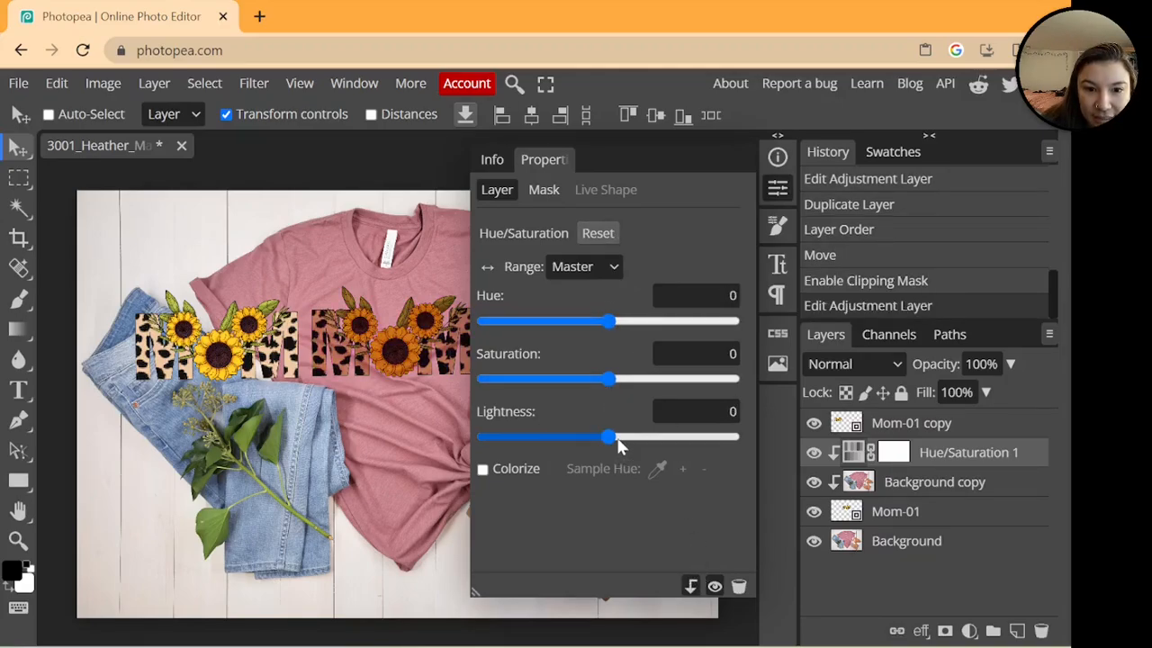
{"action": "left_click_drag", "start_coordinate": [617, 445], "coordinate": [640, 447]}
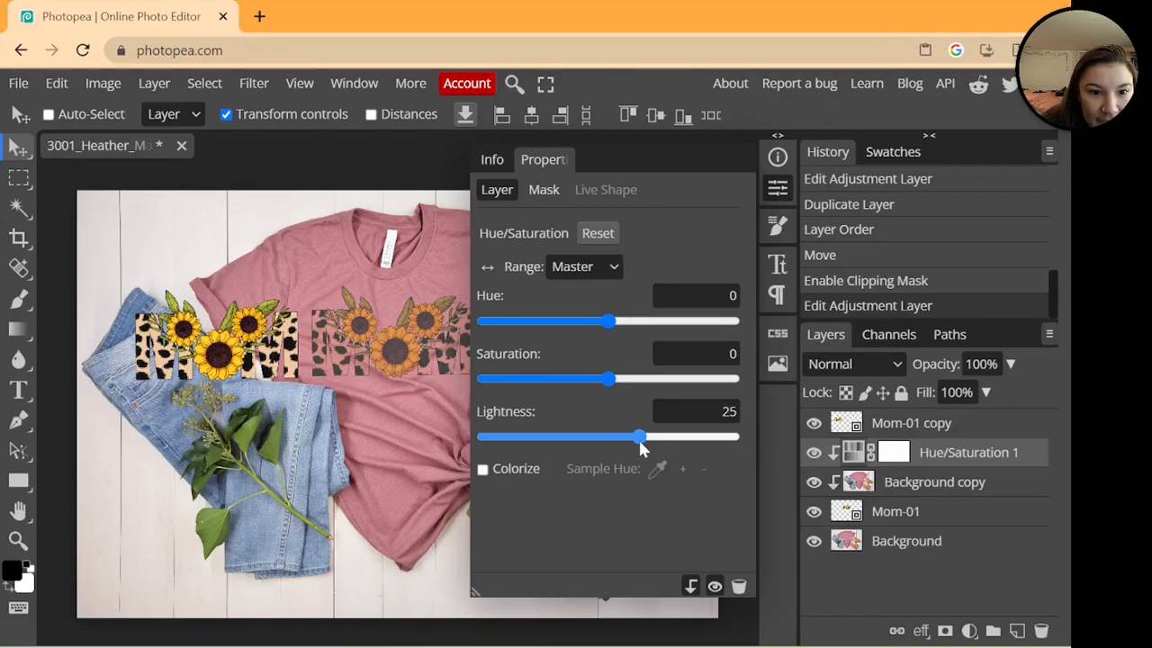
{"action": "mouse_move", "coordinate": [611, 378]}
{"action": "left_mouse_down"}
{"action": "mouse_move", "coordinate": [669, 382]}
{"action": "mouse_move", "coordinate": [614, 380]}
{"action": "left_mouse_up"}
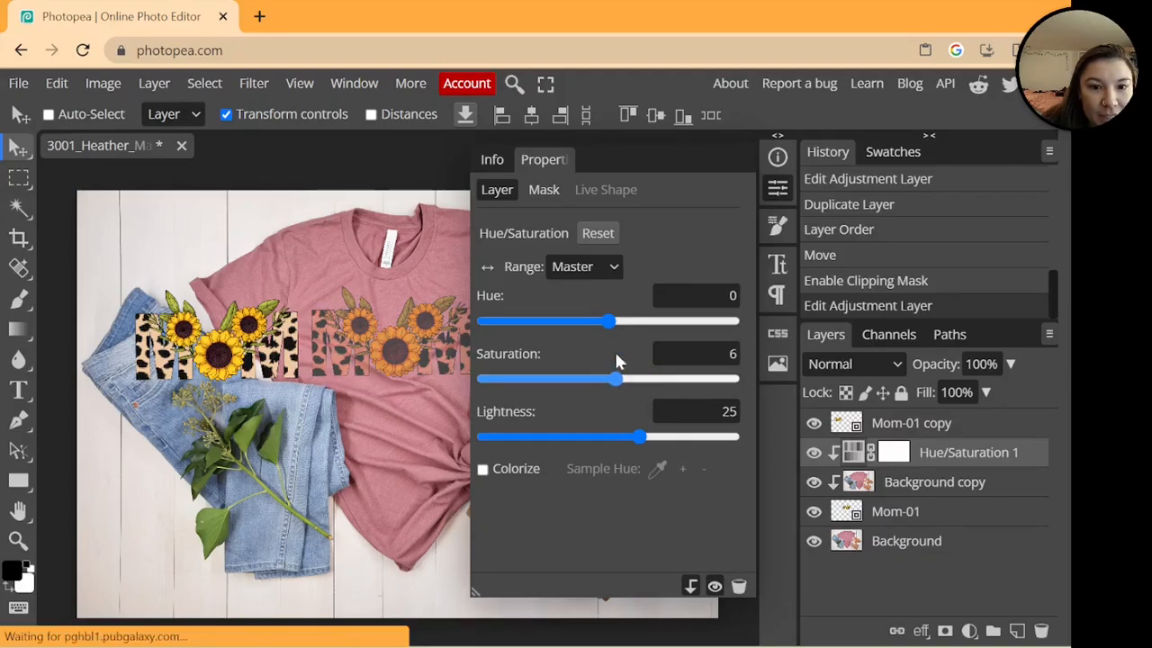
{"action": "mouse_move", "coordinate": [614, 322]}
{"action": "left_mouse_down"}
{"action": "mouse_move", "coordinate": [639, 329]}
{"action": "mouse_move", "coordinate": [617, 328]}
{"action": "mouse_move", "coordinate": [625, 338]}
{"action": "left_mouse_up"}
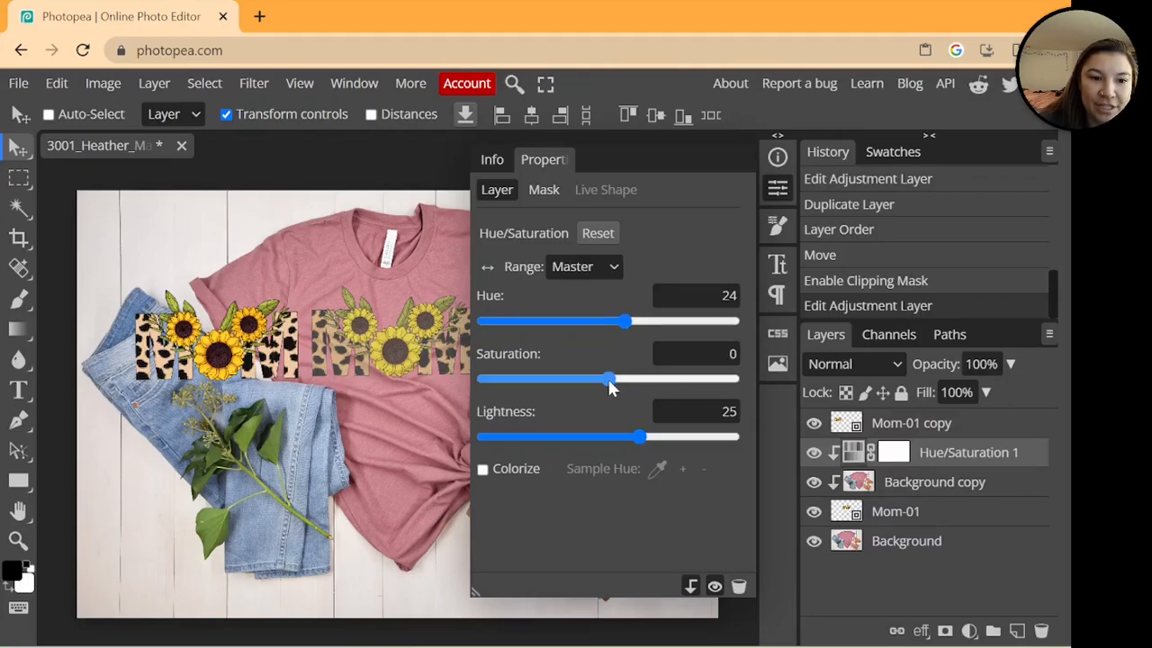
{"action": "left_click_drag", "start_coordinate": [609, 386], "coordinate": [645, 382]}
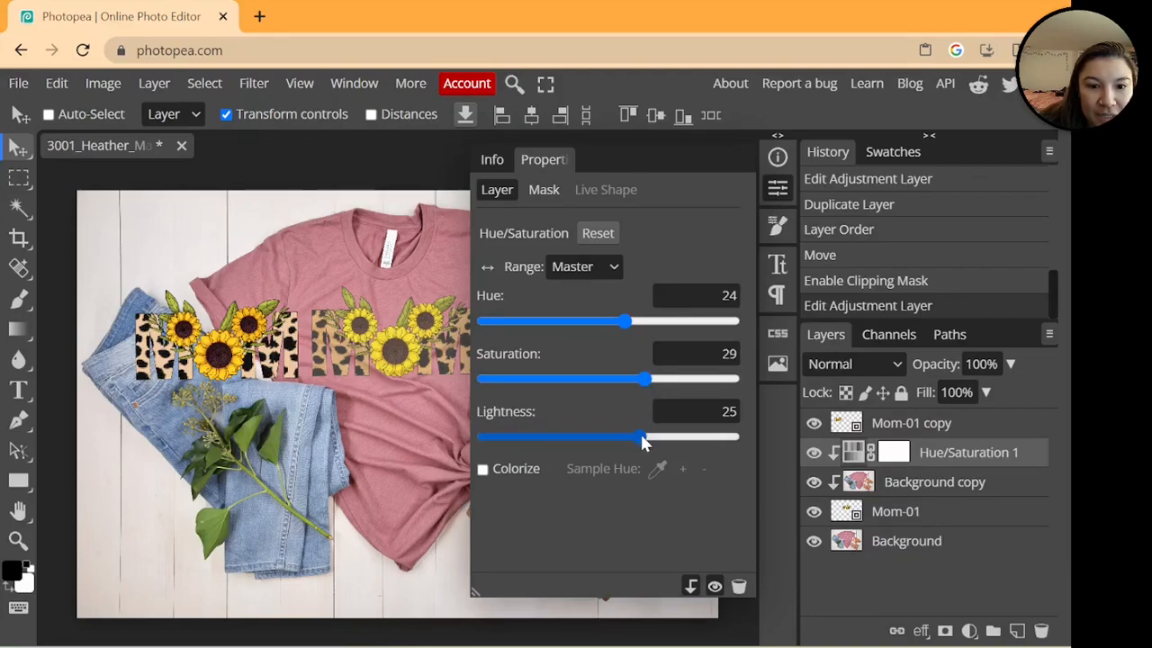
{"action": "mouse_move", "coordinate": [641, 437]}
{"action": "left_mouse_down"}
{"action": "mouse_move", "coordinate": [628, 440]}
{"action": "mouse_move", "coordinate": [638, 444]}
{"action": "left_mouse_up"}
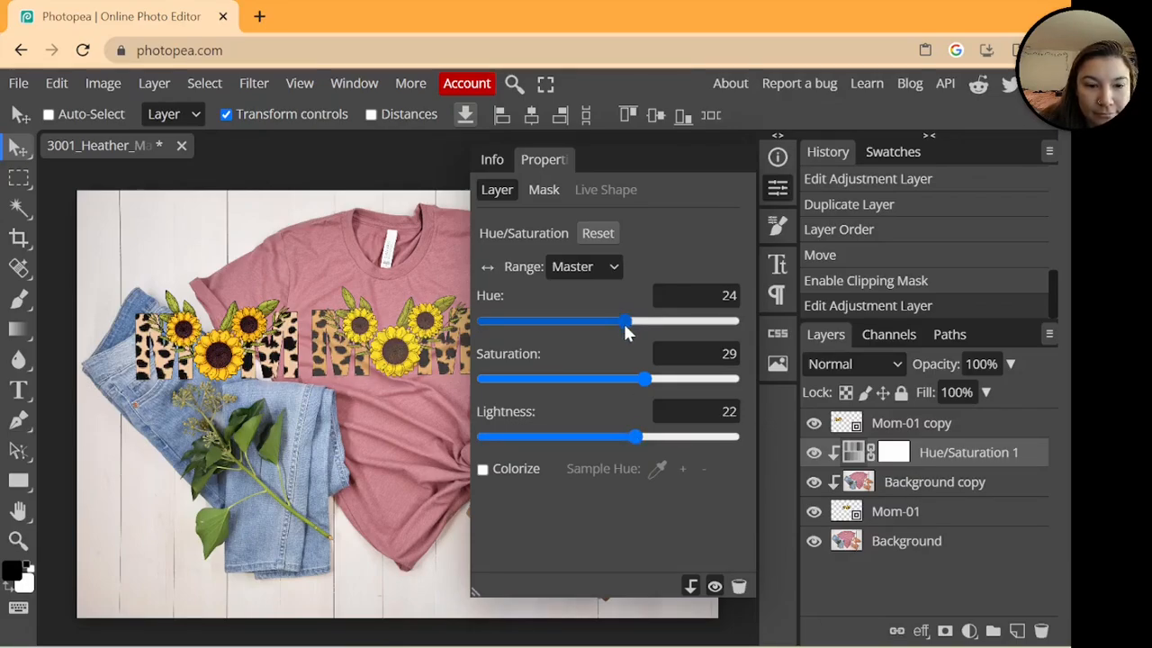
{"action": "mouse_move", "coordinate": [619, 327]}
{"action": "left_mouse_down"}
{"action": "mouse_move", "coordinate": [639, 333]}
{"action": "mouse_move", "coordinate": [604, 330]}
{"action": "mouse_move", "coordinate": [627, 329]}
{"action": "left_mouse_up"}
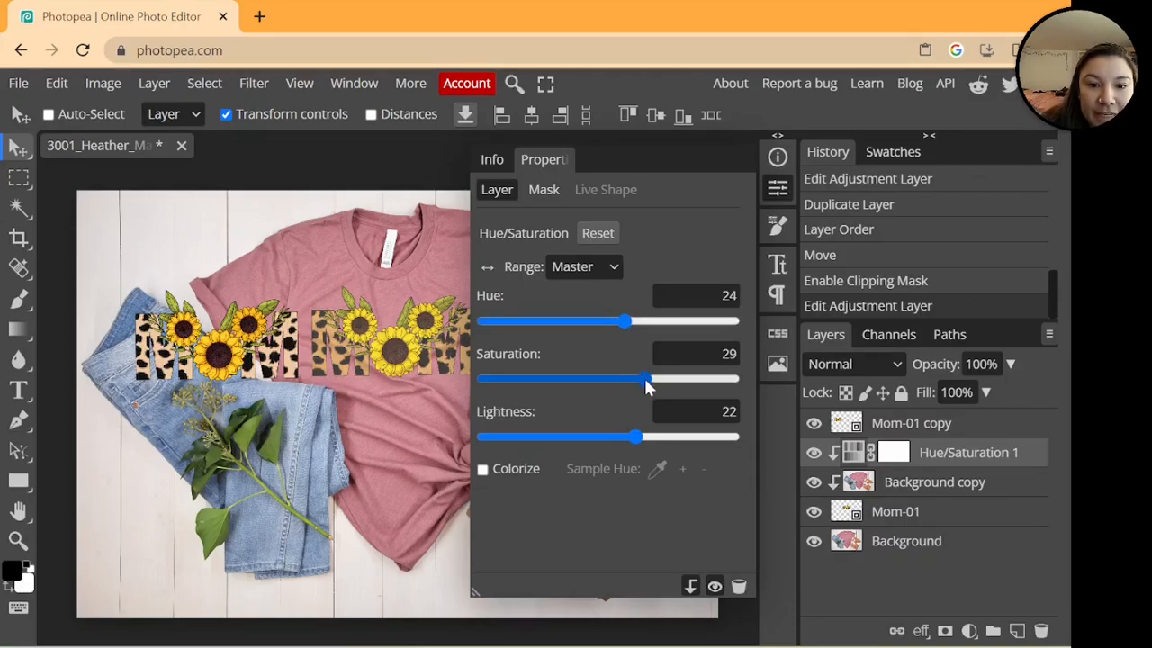
Try Hue 27, Saturation 13 and Lightness 5 in the Hue/Saturation adjustment.
{"action": "mouse_move", "coordinate": [647, 380]}
{"action": "left_mouse_down"}
{"action": "mouse_move", "coordinate": [634, 387]}
{"action": "mouse_move", "coordinate": [655, 388]}
{"action": "left_mouse_up"}
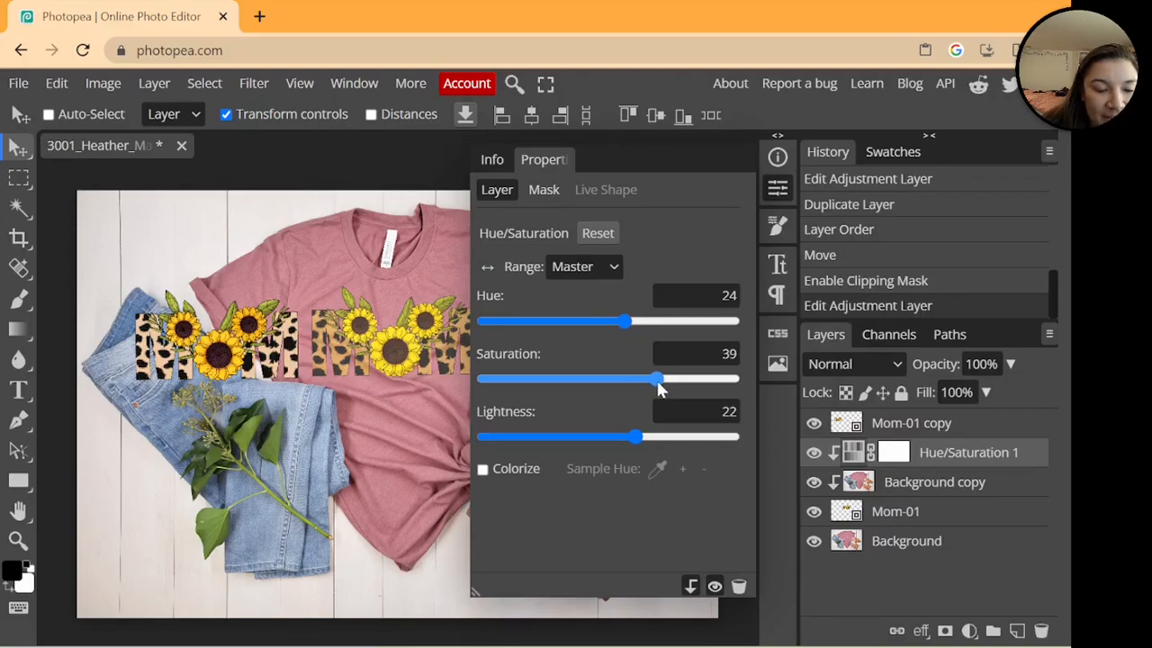
{"action": "left_click_drag", "start_coordinate": [639, 437], "coordinate": [612, 445]}
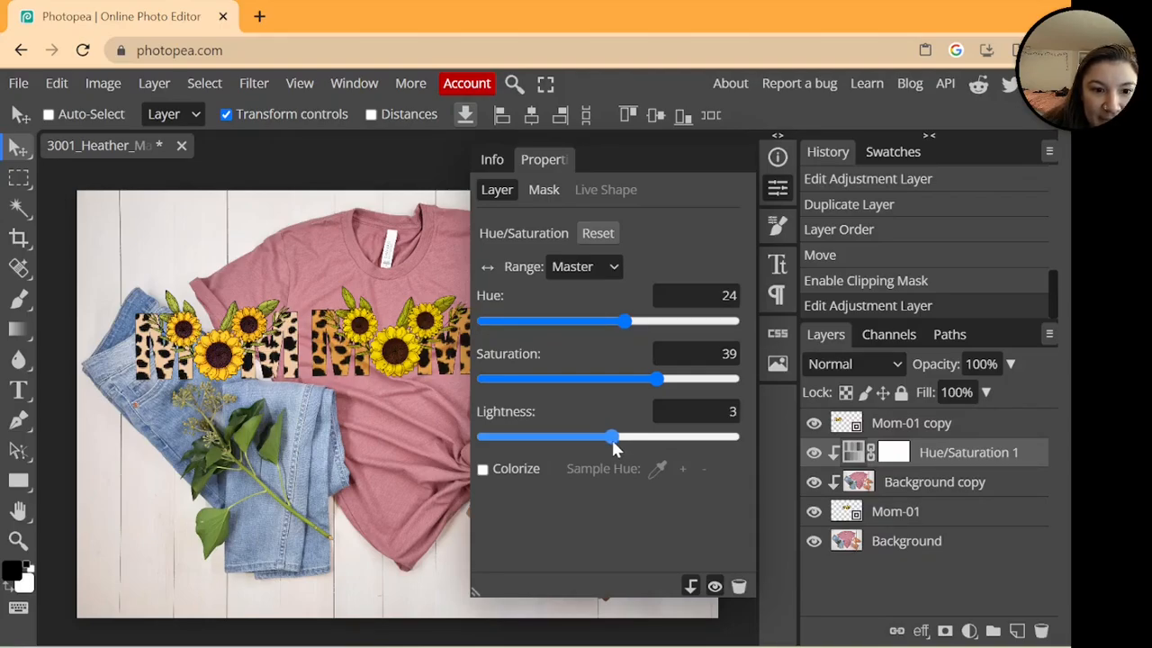
{"action": "mouse_move", "coordinate": [611, 437]}
{"action": "left_mouse_down"}
{"action": "mouse_move", "coordinate": [646, 434]}
{"action": "mouse_move", "coordinate": [612, 435]}
{"action": "left_mouse_up"}
{"action": "left_click_drag", "start_coordinate": [657, 379], "coordinate": [597, 382]}
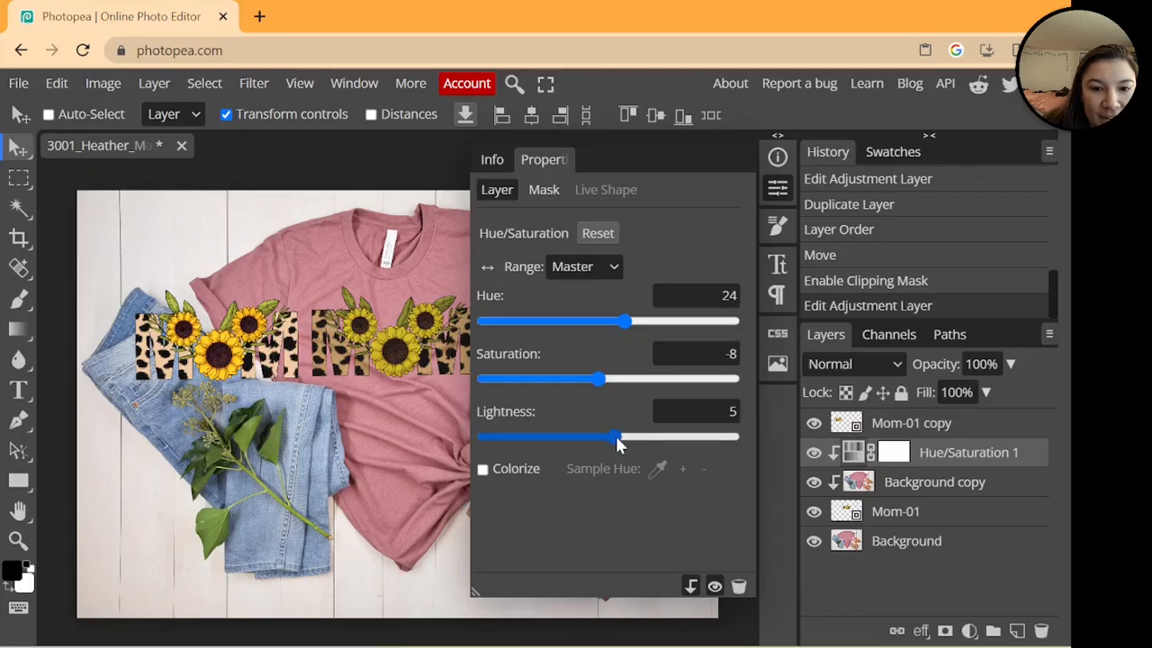
{"action": "left_click_drag", "start_coordinate": [623, 328], "coordinate": [628, 330]}
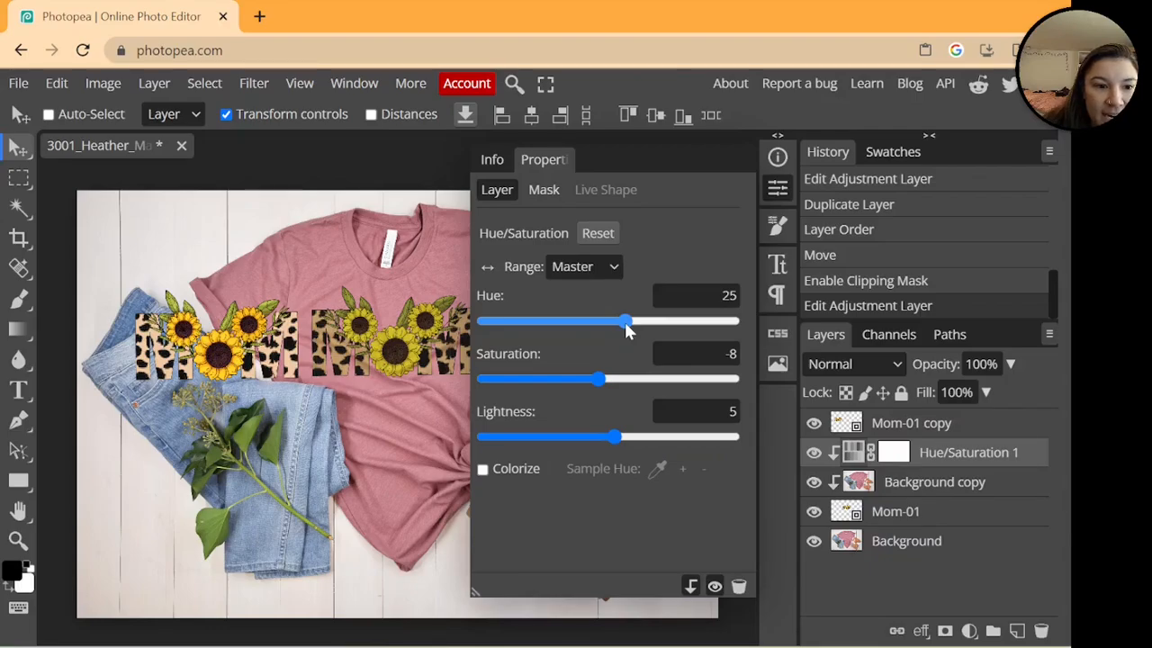
{"action": "left_click_drag", "start_coordinate": [599, 379], "coordinate": [627, 386]}
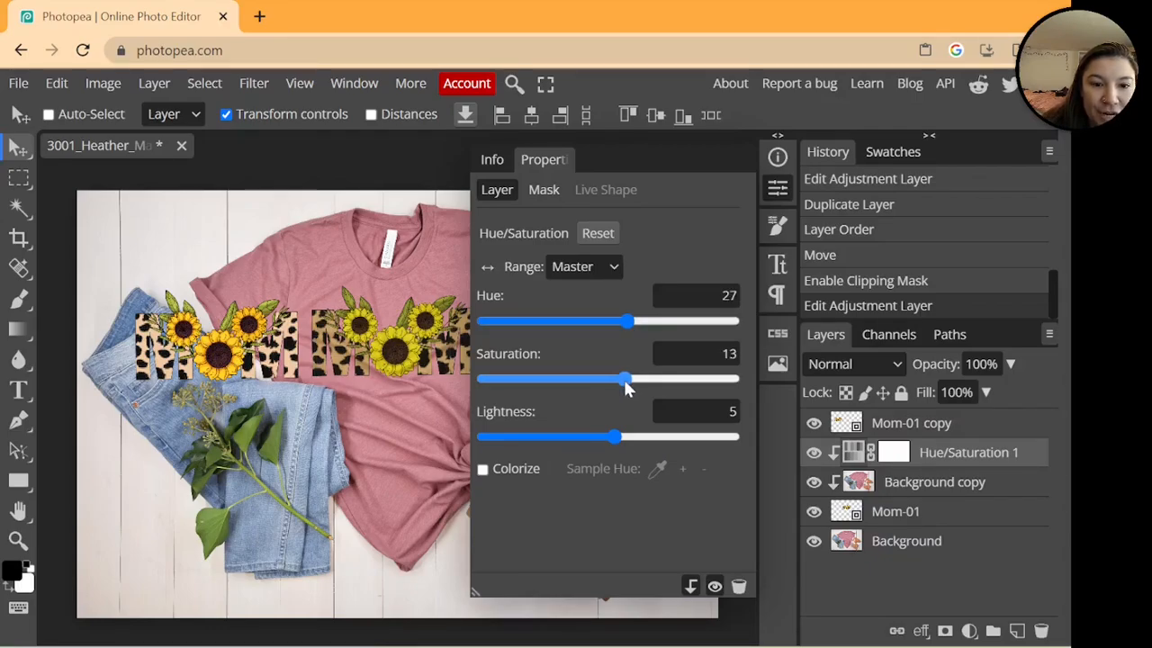
Reset the Hue/Saturation adjustment and set Hue to 22, Saturation to -4 and Lightness to 19.
{"action": "left_click", "coordinate": [596, 232]}
{"action": "left_click_drag", "start_coordinate": [610, 436], "coordinate": [661, 439]}
{"action": "mouse_move", "coordinate": [617, 381]}
{"action": "left_mouse_down"}
{"action": "mouse_move", "coordinate": [634, 383]}
{"action": "mouse_move", "coordinate": [601, 383]}
{"action": "mouse_move", "coordinate": [612, 383]}
{"action": "left_mouse_up"}
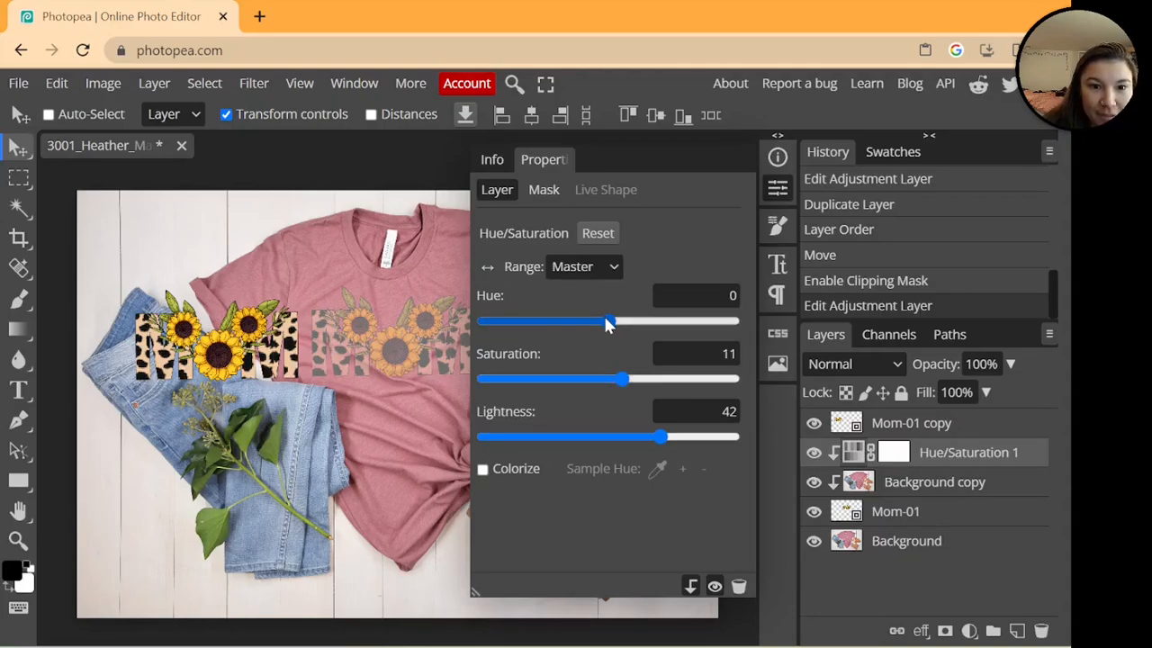
{"action": "left_click_drag", "start_coordinate": [657, 436], "coordinate": [640, 439]}
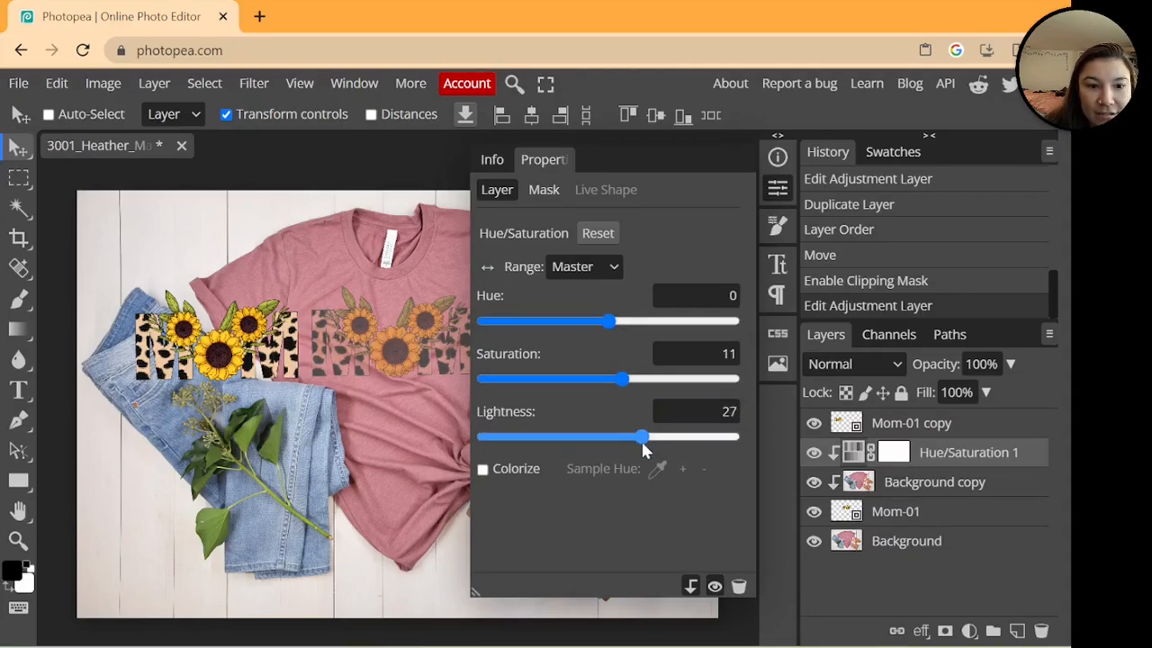
{"action": "left_click_drag", "start_coordinate": [624, 382], "coordinate": [612, 383]}
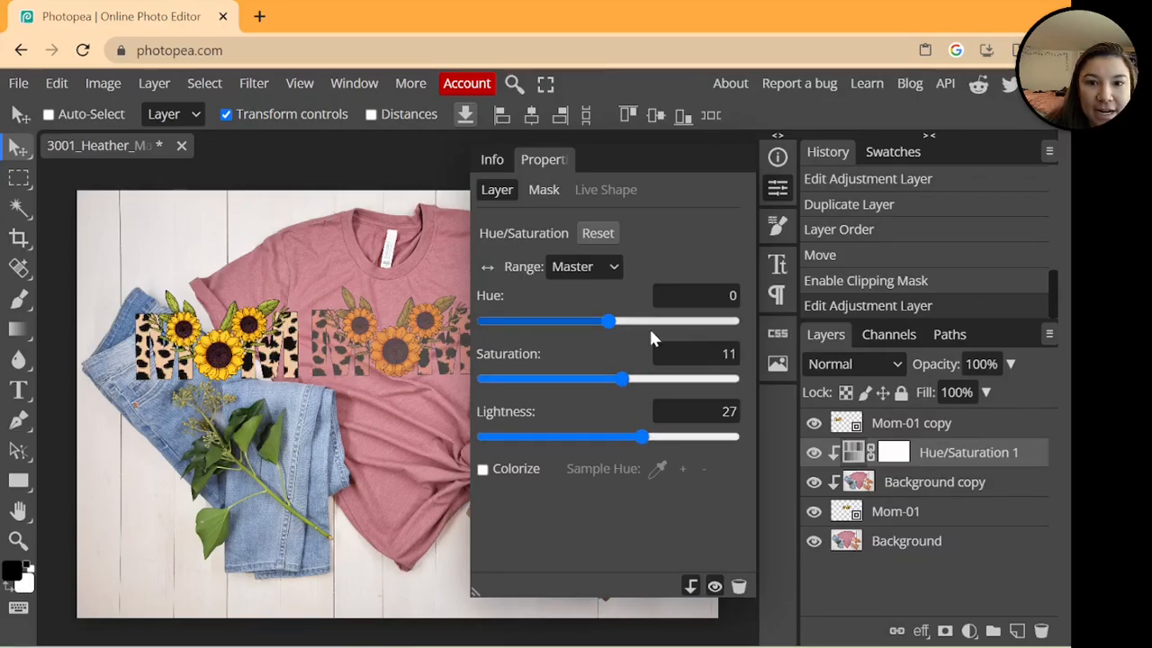
{"action": "left_click_drag", "start_coordinate": [609, 321], "coordinate": [627, 326]}
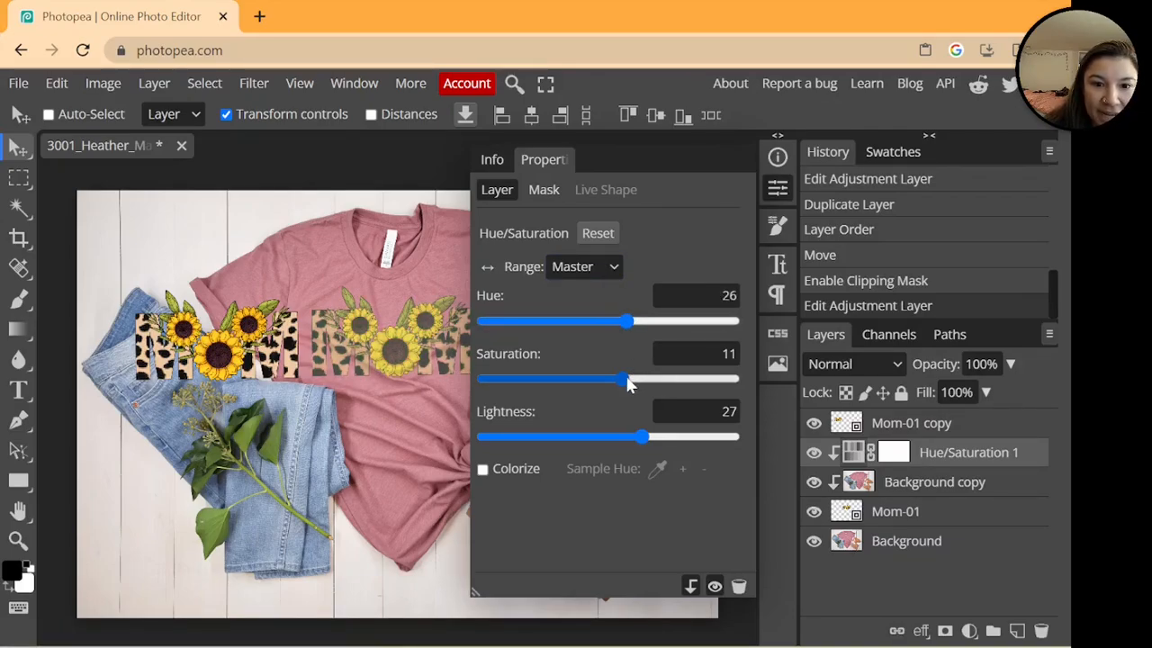
{"action": "mouse_move", "coordinate": [628, 384]}
{"action": "left_mouse_down"}
{"action": "mouse_move", "coordinate": [642, 383]}
{"action": "mouse_move", "coordinate": [598, 383]}
{"action": "mouse_move", "coordinate": [626, 378]}
{"action": "left_mouse_up"}
{"action": "left_click_drag", "start_coordinate": [644, 437], "coordinate": [633, 441]}
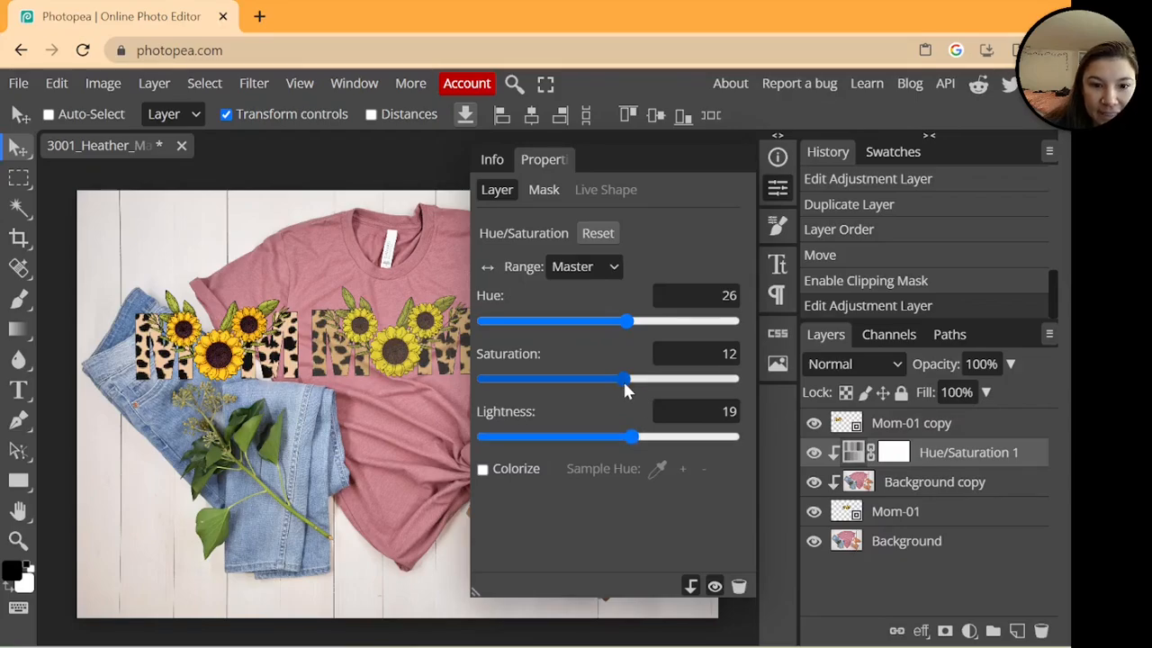
{"action": "left_click_drag", "start_coordinate": [611, 386], "coordinate": [603, 382]}
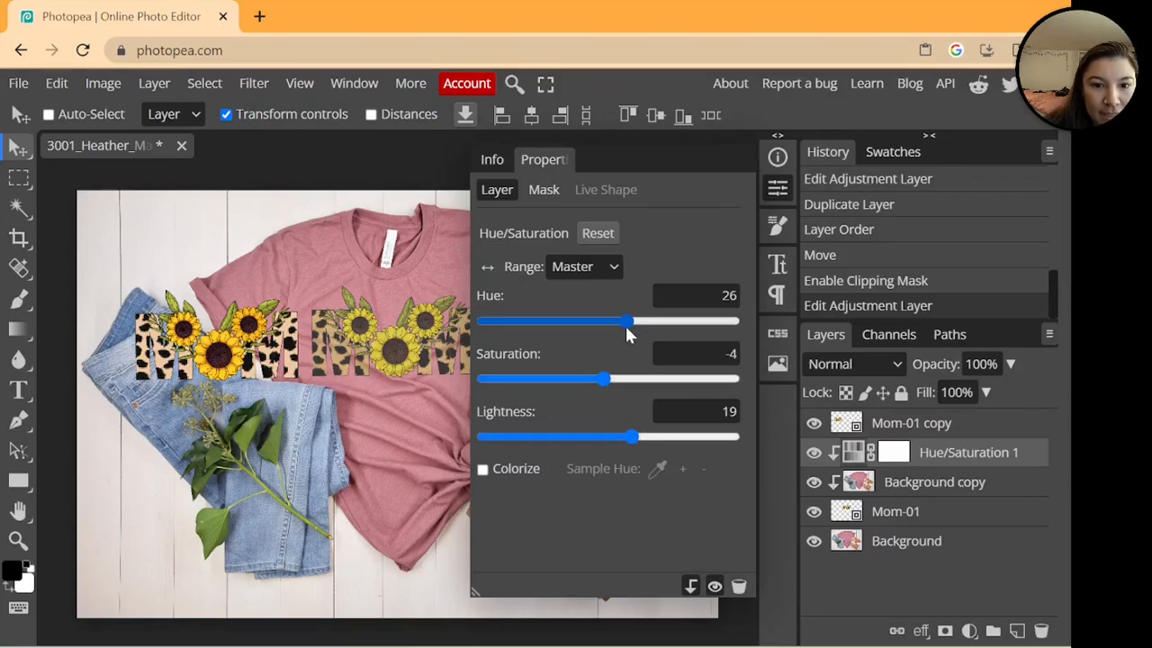
{"action": "left_click_drag", "start_coordinate": [627, 321], "coordinate": [625, 324]}
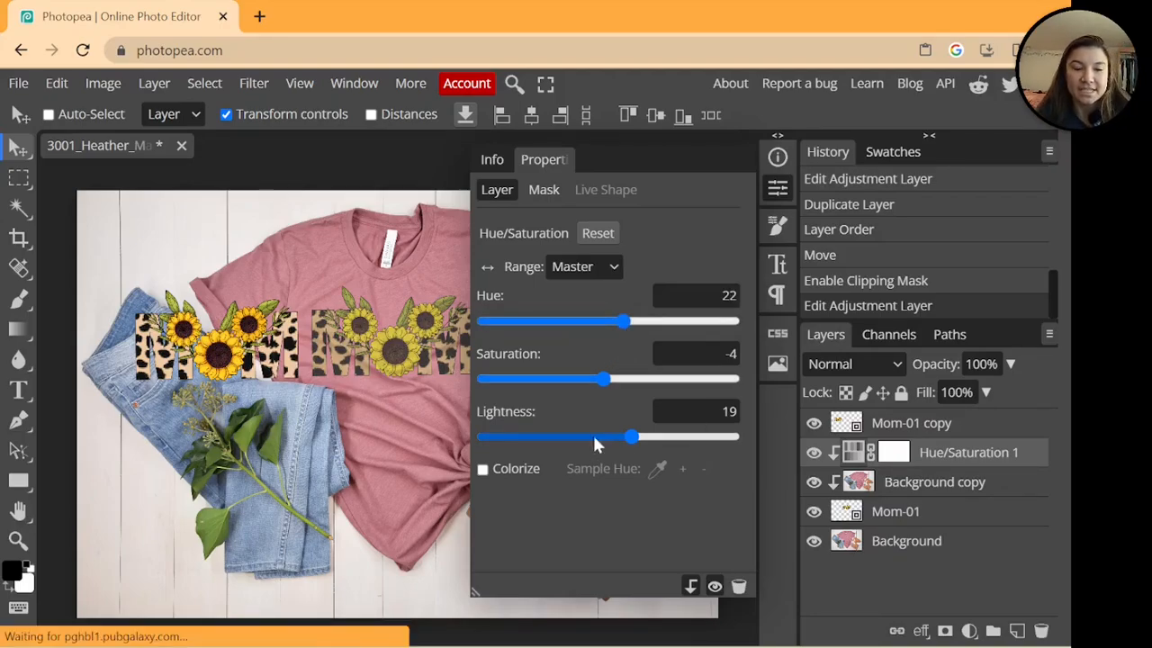
{"action": "left_click", "coordinate": [777, 191]}
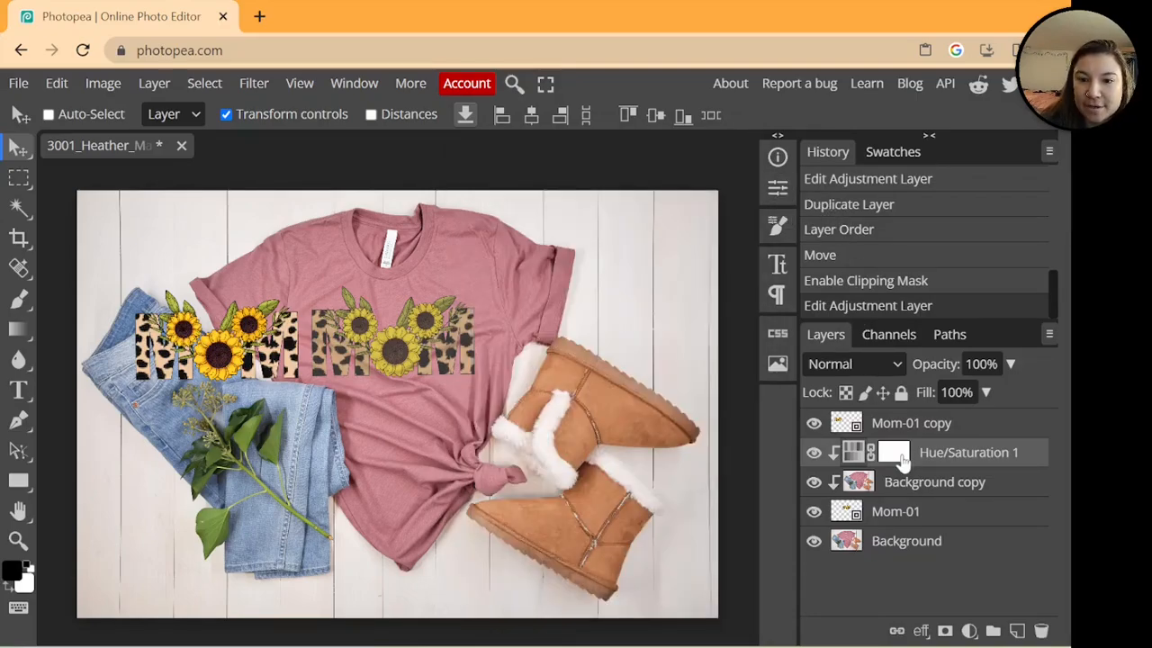
Compare the blended design with the Mom-01 copy switched on and off, and leave the copy hidden.
{"action": "left_click", "coordinate": [814, 424]}
{"action": "left_click", "coordinate": [814, 423]}
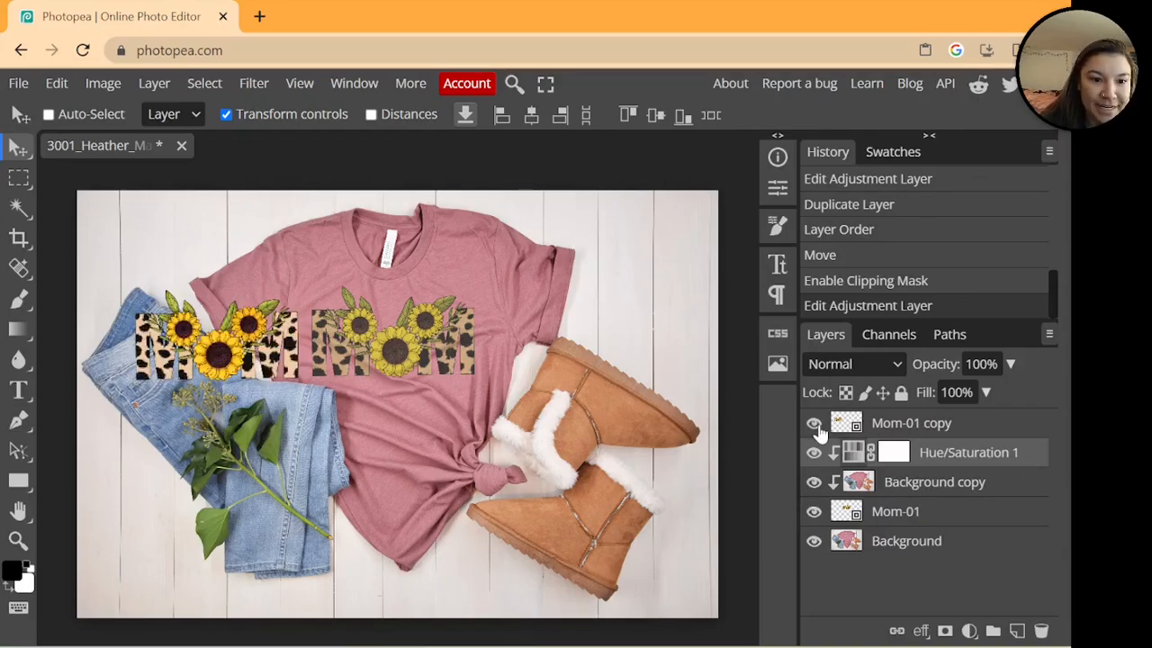
{"action": "left_click", "coordinate": [814, 424]}
{"action": "left_click", "coordinate": [814, 423]}
{"action": "left_click", "coordinate": [814, 424]}
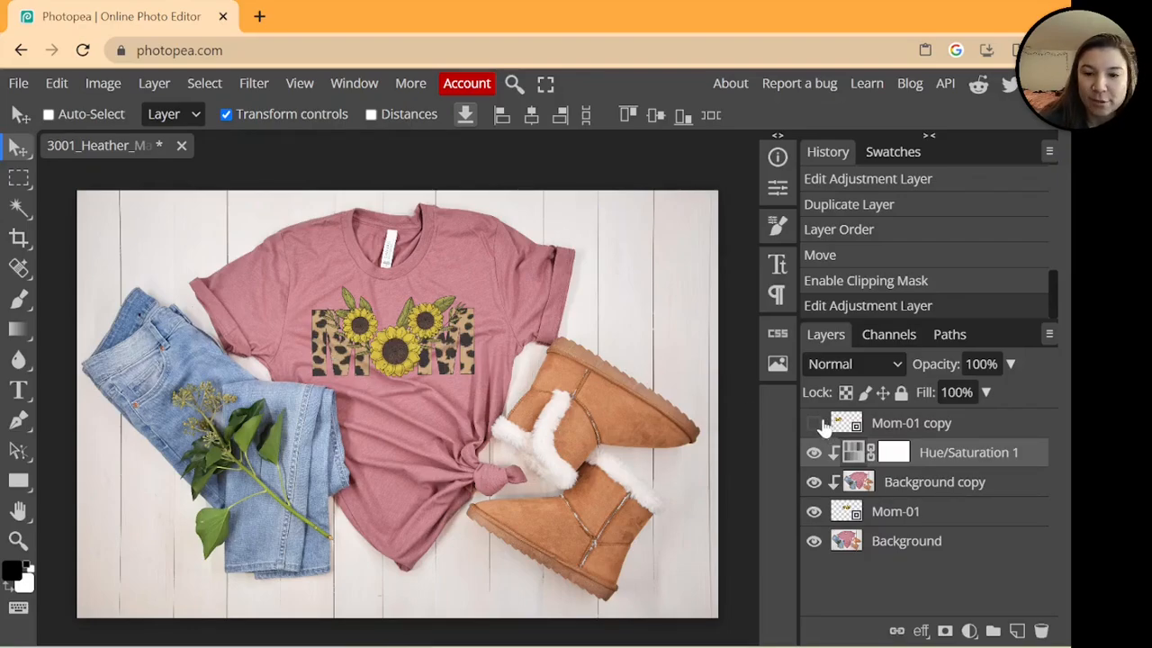
{"action": "left_click", "coordinate": [900, 520]}
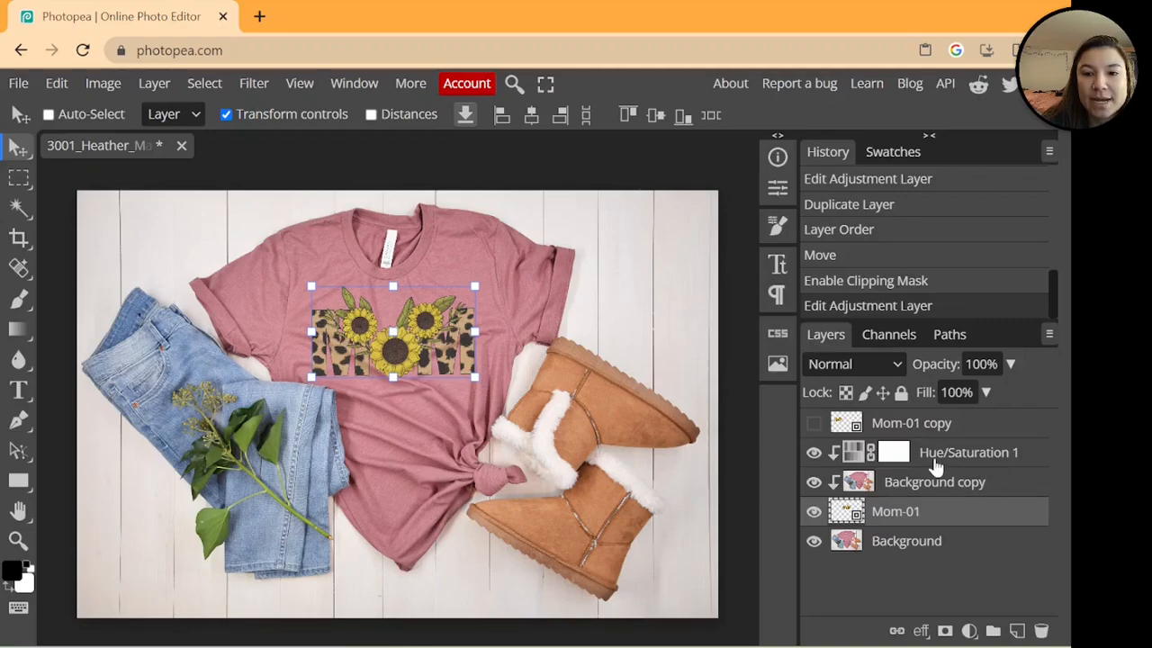
{"action": "left_click", "coordinate": [903, 460]}
{"action": "left_click", "coordinate": [853, 455]}
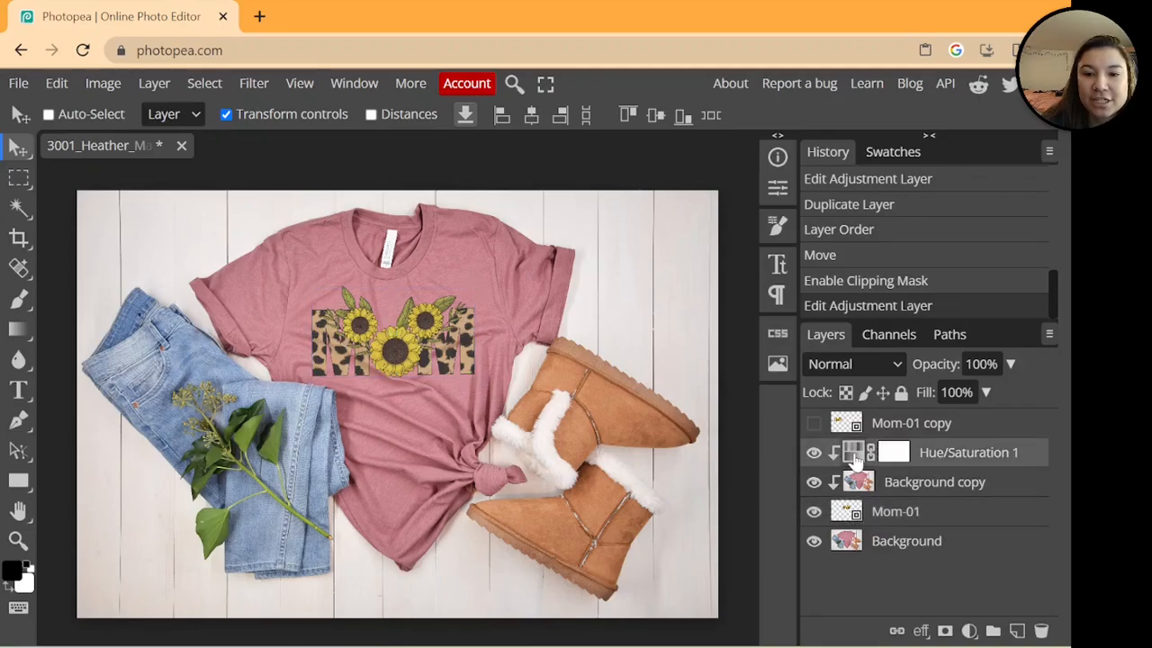
{"action": "left_click", "coordinate": [916, 511]}
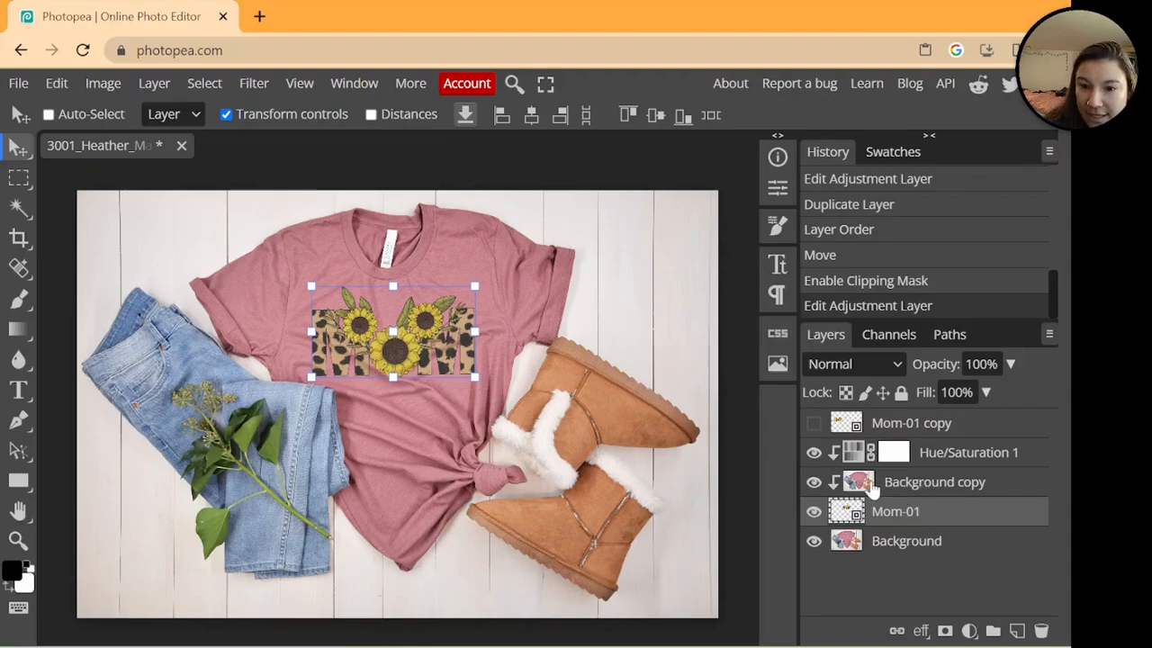
Try the Background copy layer at 62% opacity, checking the design with and without the Hue/Saturation layer.
{"action": "left_click", "coordinate": [871, 486]}
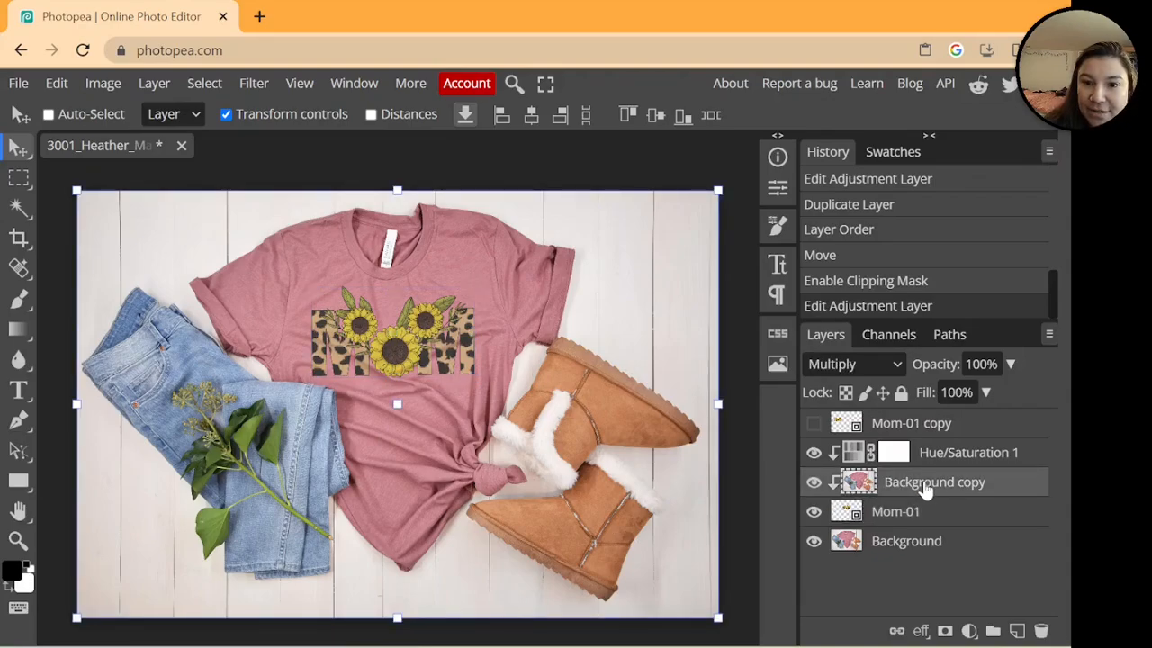
{"action": "left_click", "coordinate": [899, 369]}
{"action": "left_click", "coordinate": [900, 368]}
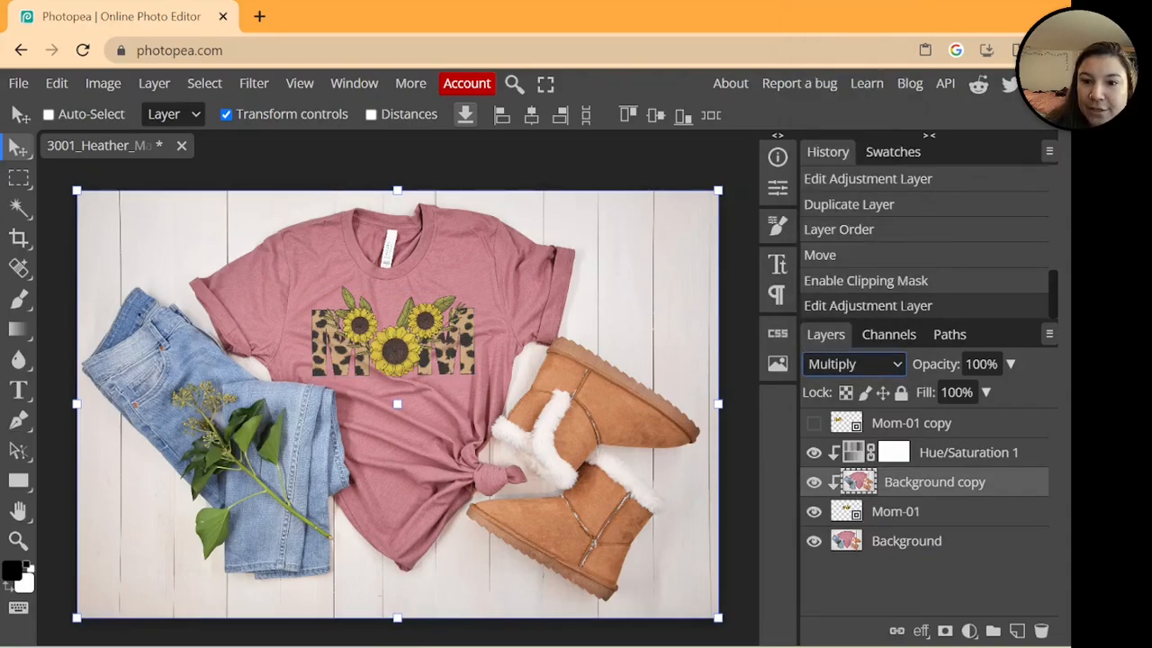
{"action": "left_click_drag", "start_coordinate": [949, 364], "coordinate": [990, 396]}
{"action": "left_click", "coordinate": [813, 453]}
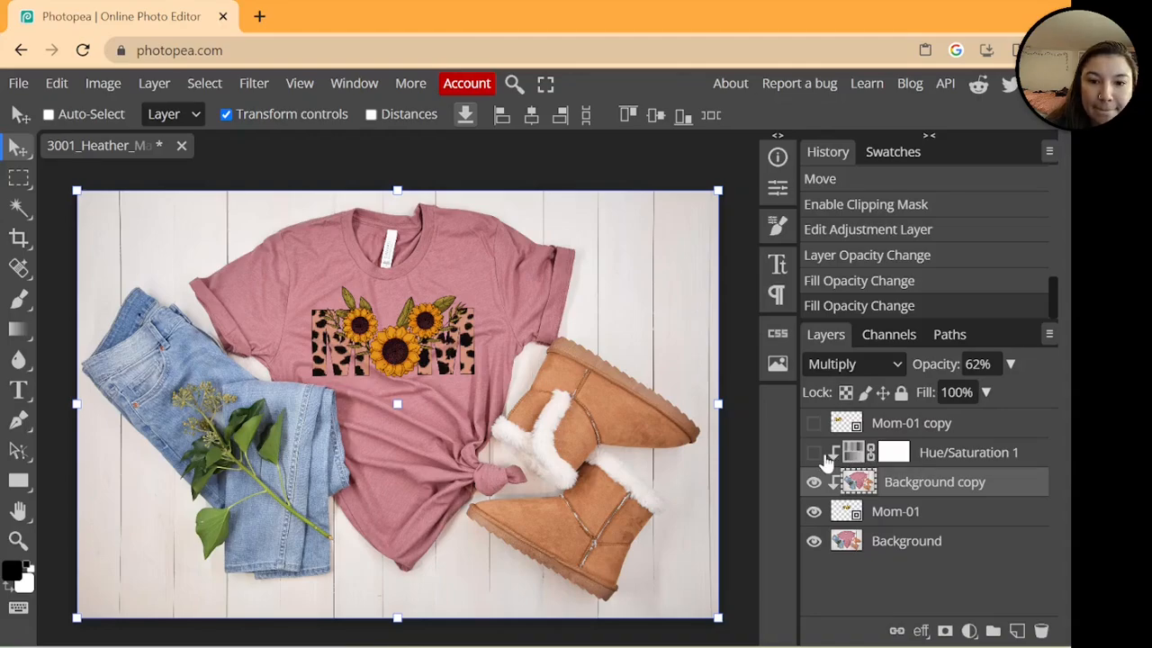
{"action": "left_click", "coordinate": [813, 453]}
Try other fill and opacity levels on the Background copy layer and return both to 100%.
{"action": "left_click_drag", "start_coordinate": [925, 393], "coordinate": [982, 405]}
{"action": "left_click_drag", "start_coordinate": [932, 364], "coordinate": [1067, 361]}
{"action": "left_click_drag", "start_coordinate": [835, 354], "coordinate": [1060, 374]}
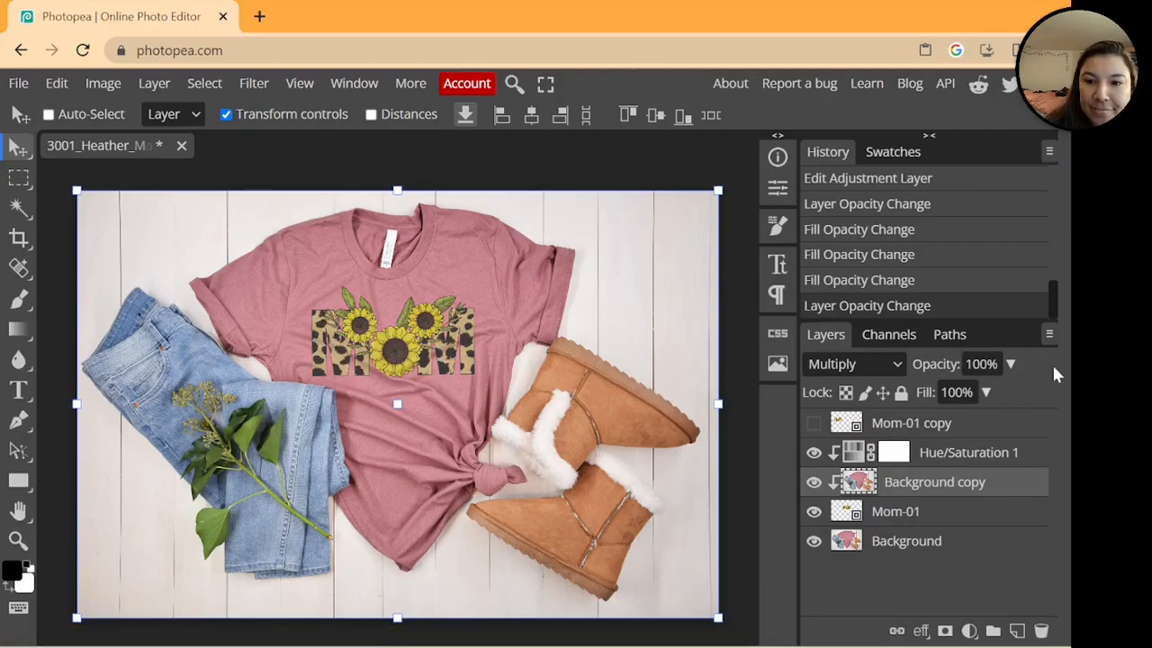
Apply a Ripple filter with an amount of 25 and Medium size to the Mom-01 layer.
{"action": "left_click", "coordinate": [952, 457]}
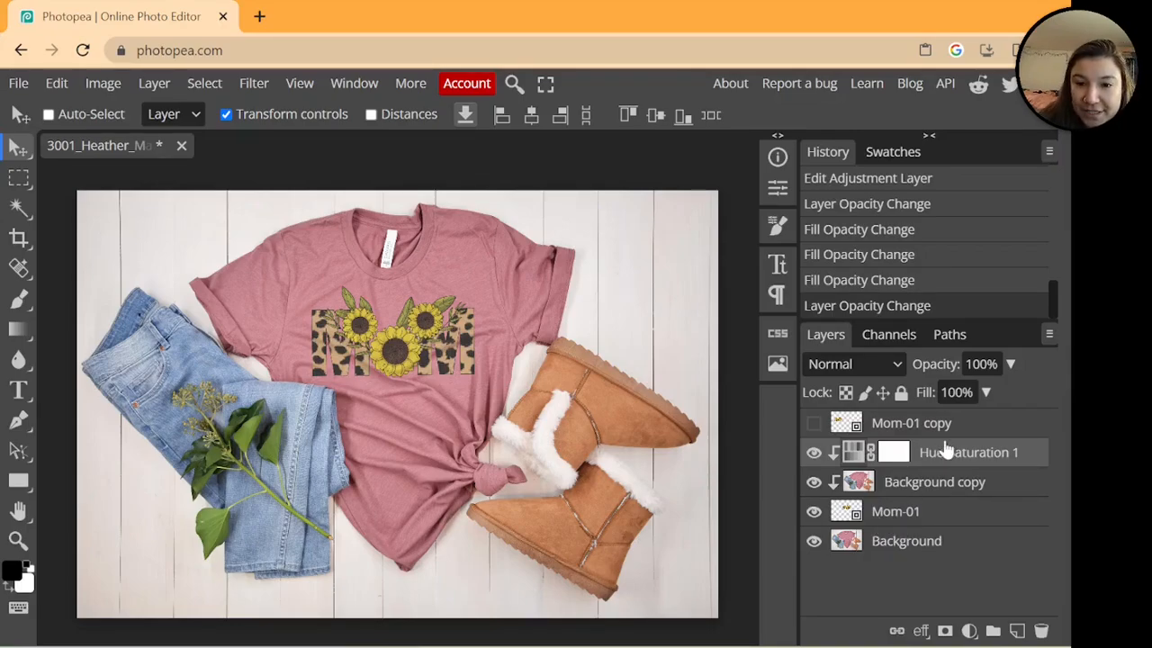
{"action": "left_click", "coordinate": [887, 521]}
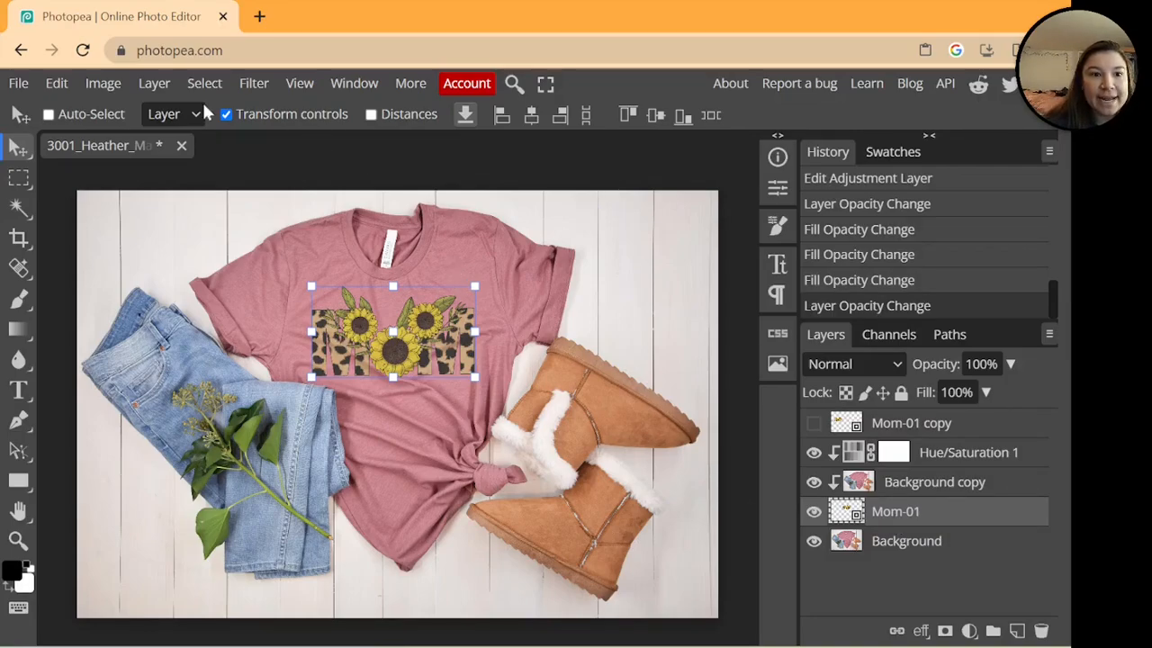
{"action": "left_click", "coordinate": [257, 88]}
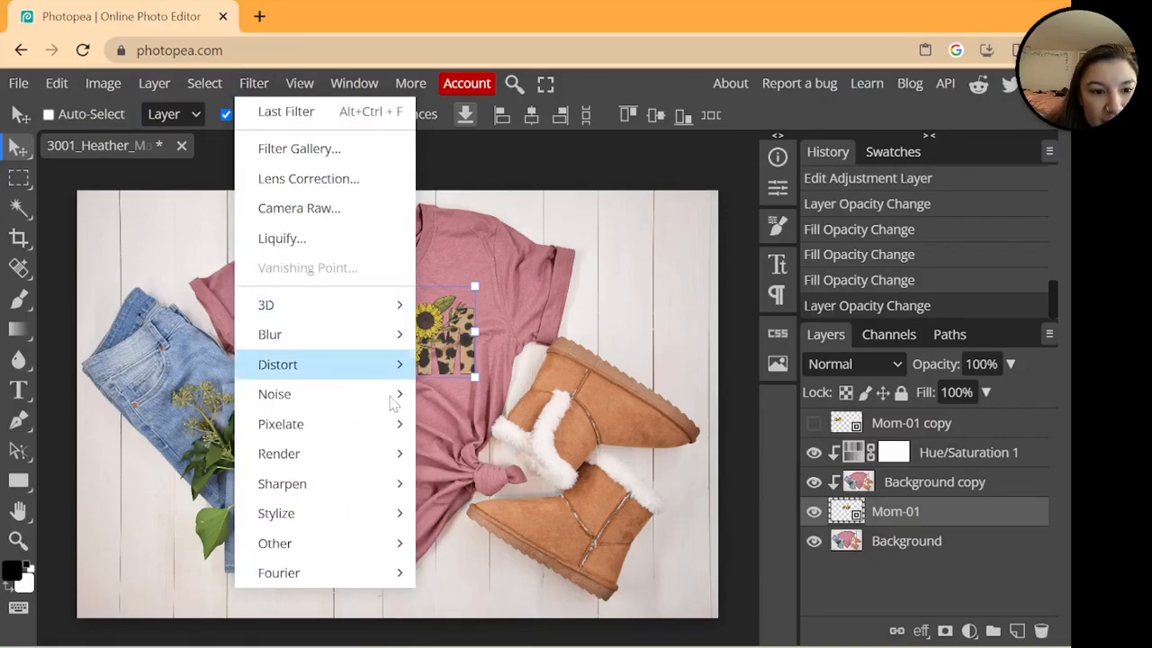
{"action": "mouse_move", "coordinate": [397, 372]}
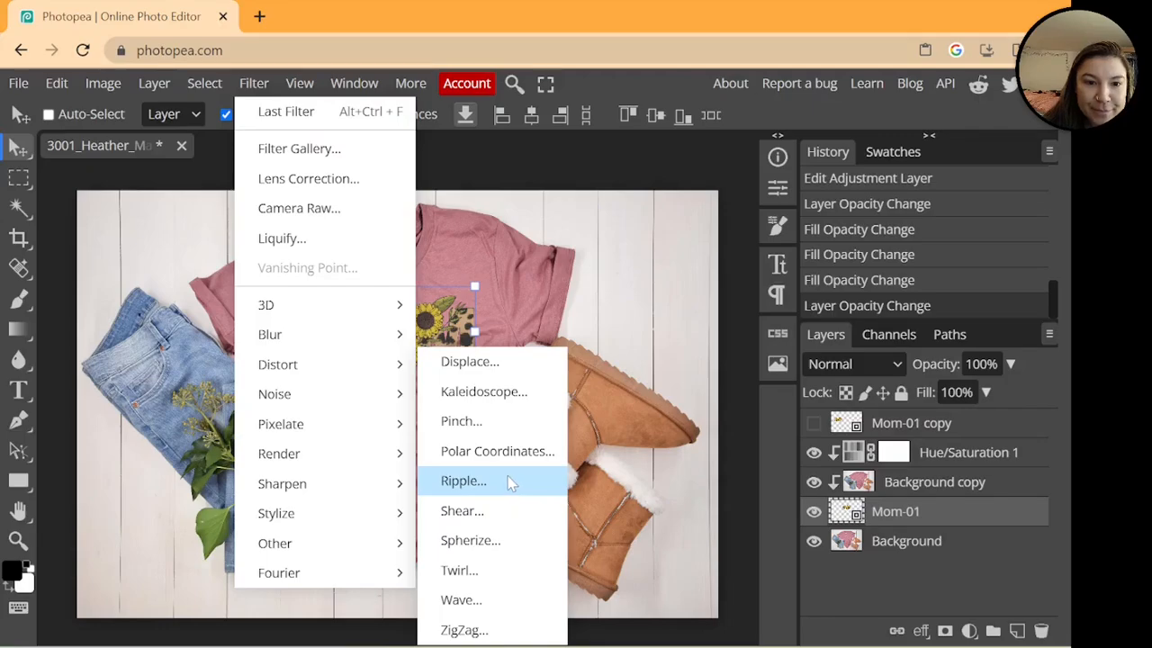
{"action": "left_click", "coordinate": [464, 480]}
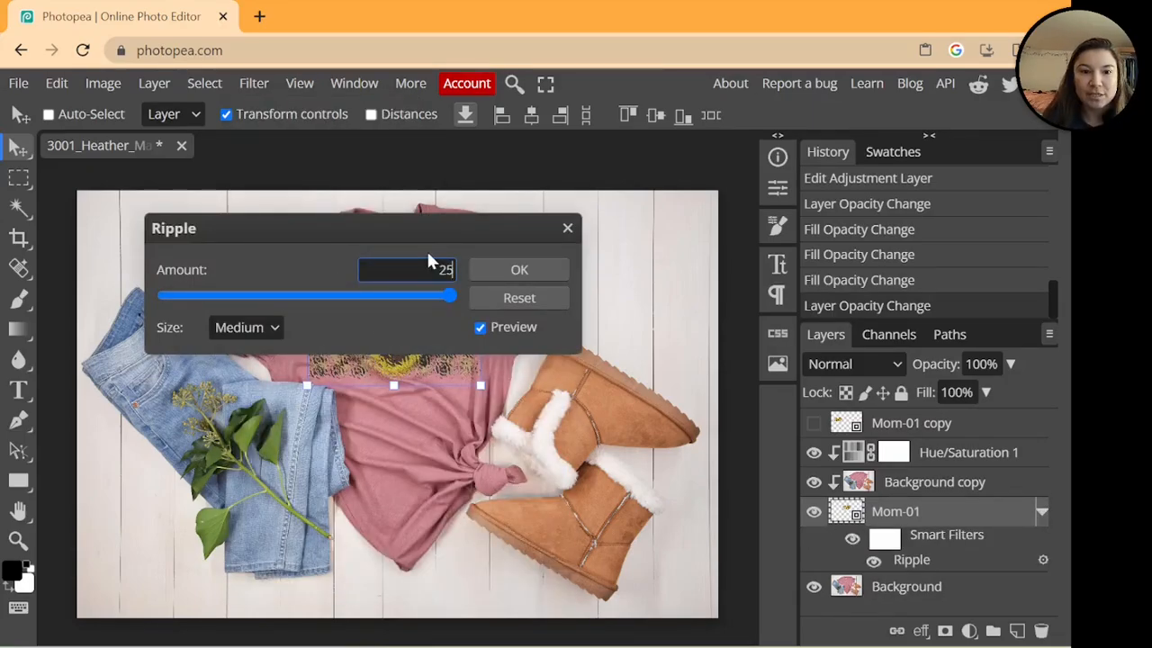
{"action": "left_click", "coordinate": [527, 273]}
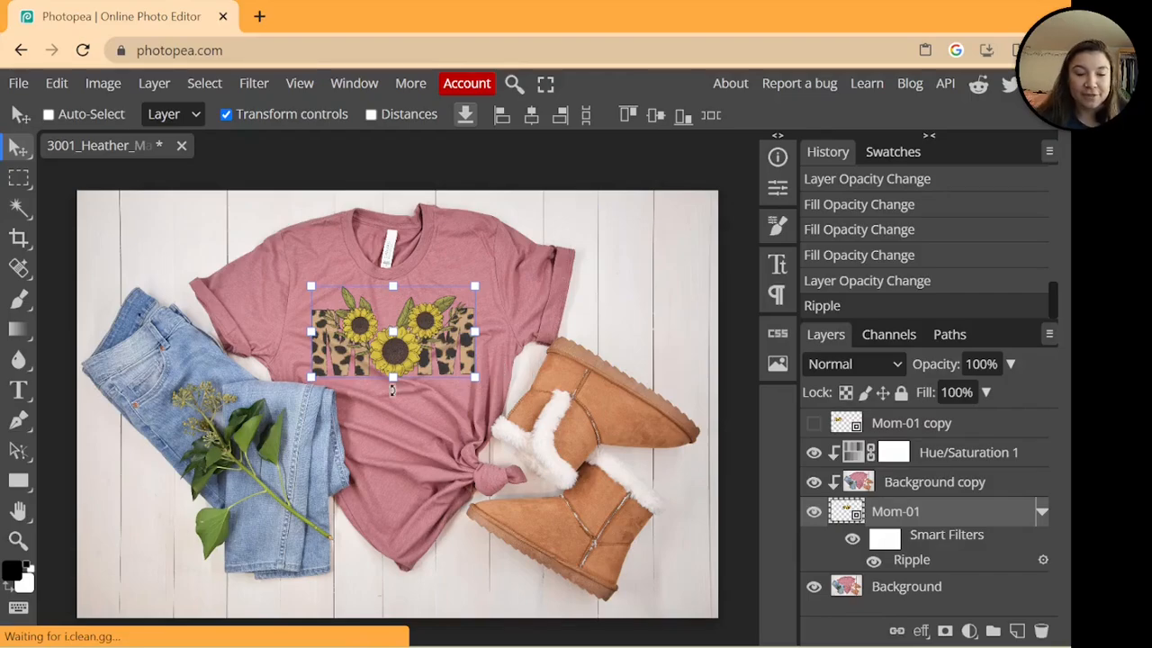
Compare the Mom-01 design close up with its Ripple smart filter switched off and on, leaving the filter enabled.
{"action": "key", "text": "ctrl"}
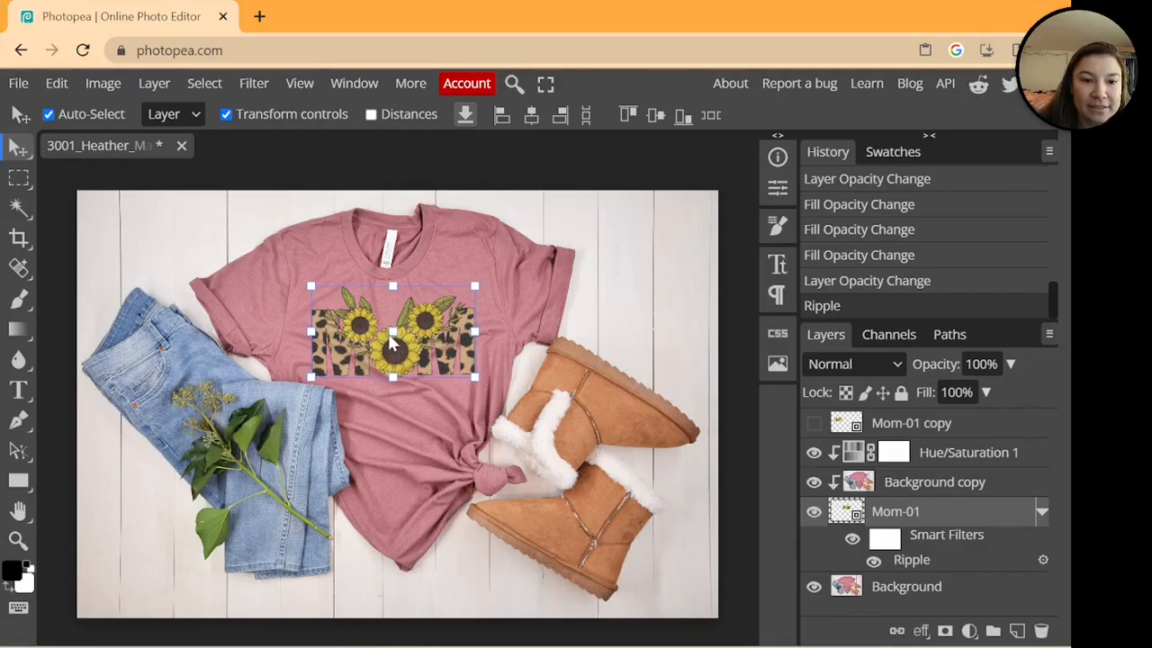
{"action": "scroll", "coordinate": [388, 333], "scroll_direction": "up", "scroll_amount": 3}
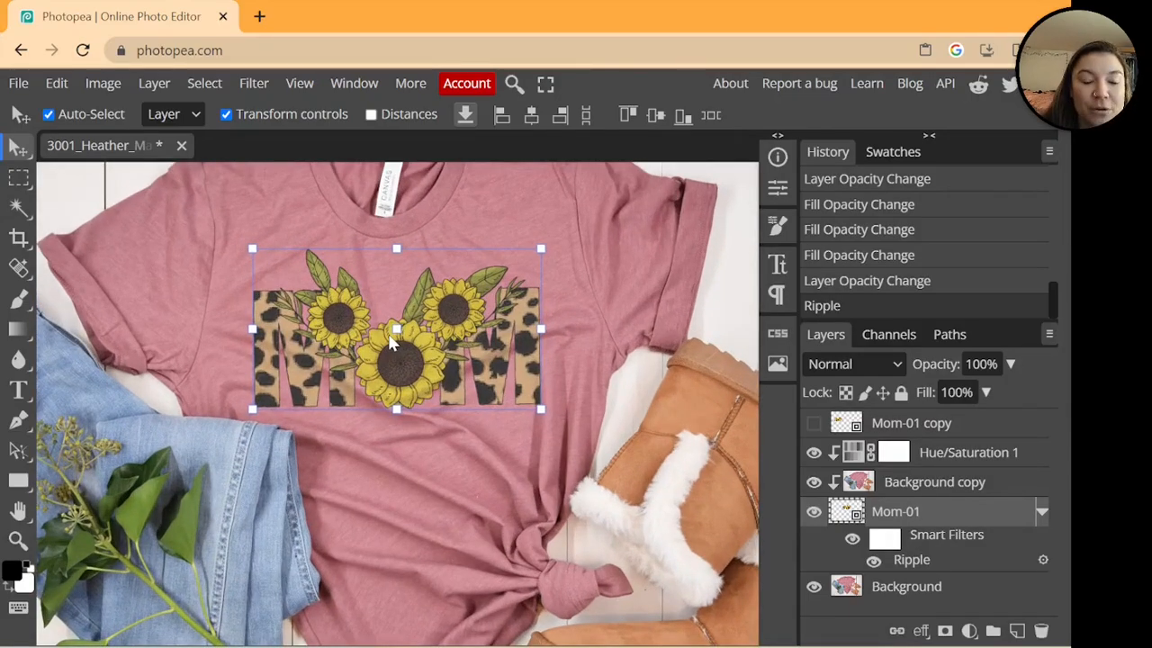
{"action": "scroll", "coordinate": [392, 340], "scroll_direction": "up", "scroll_amount": 4}
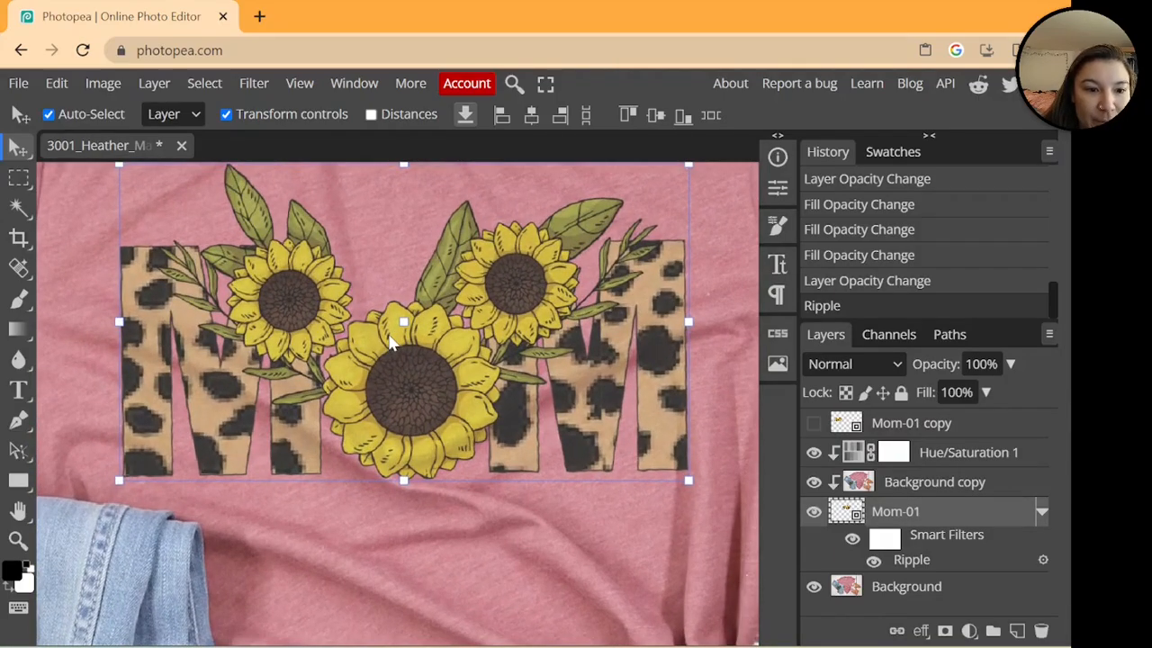
{"action": "scroll", "coordinate": [392, 340], "scroll_direction": "up", "scroll_amount": 2}
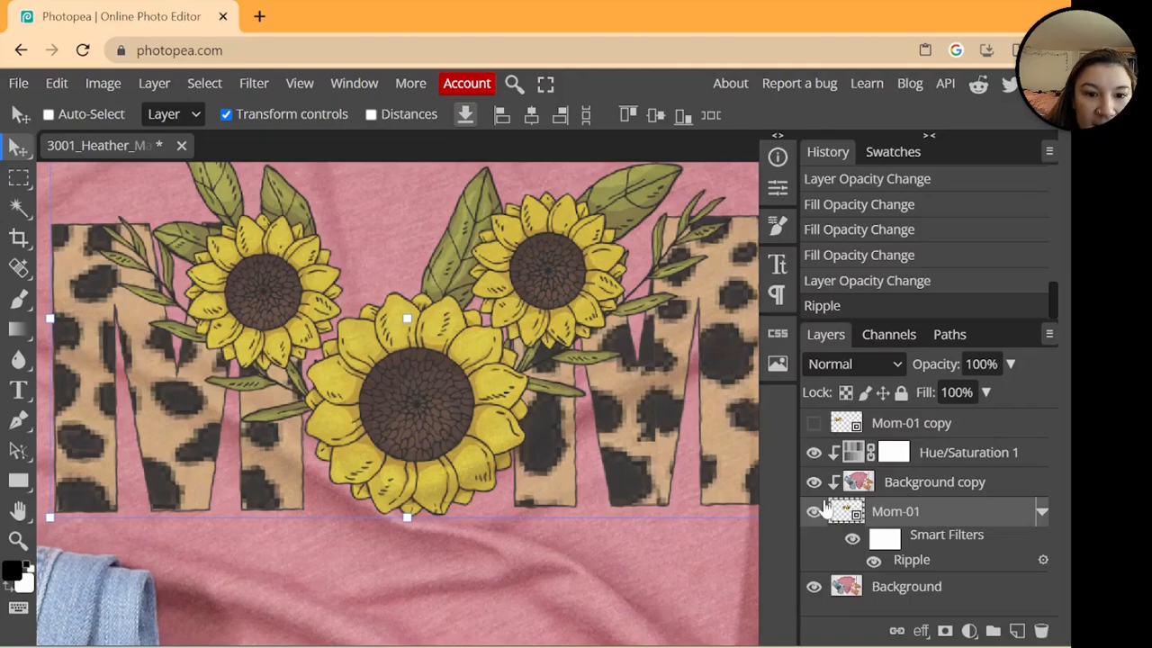
{"action": "left_click", "coordinate": [874, 559]}
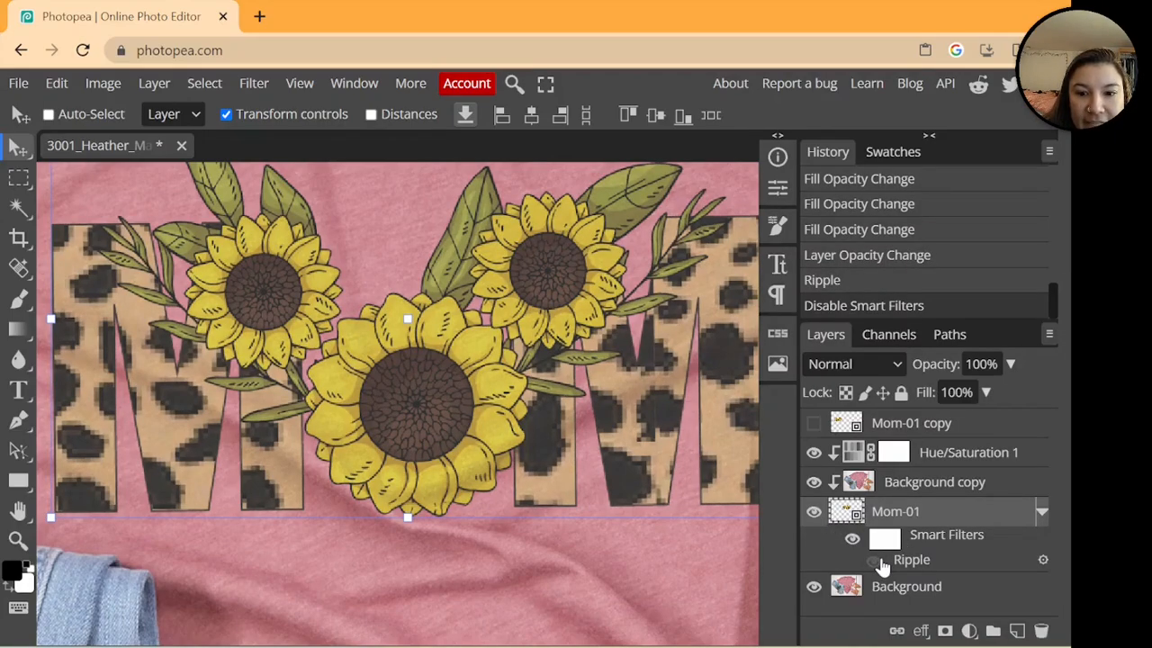
{"action": "left_click", "coordinate": [874, 560]}
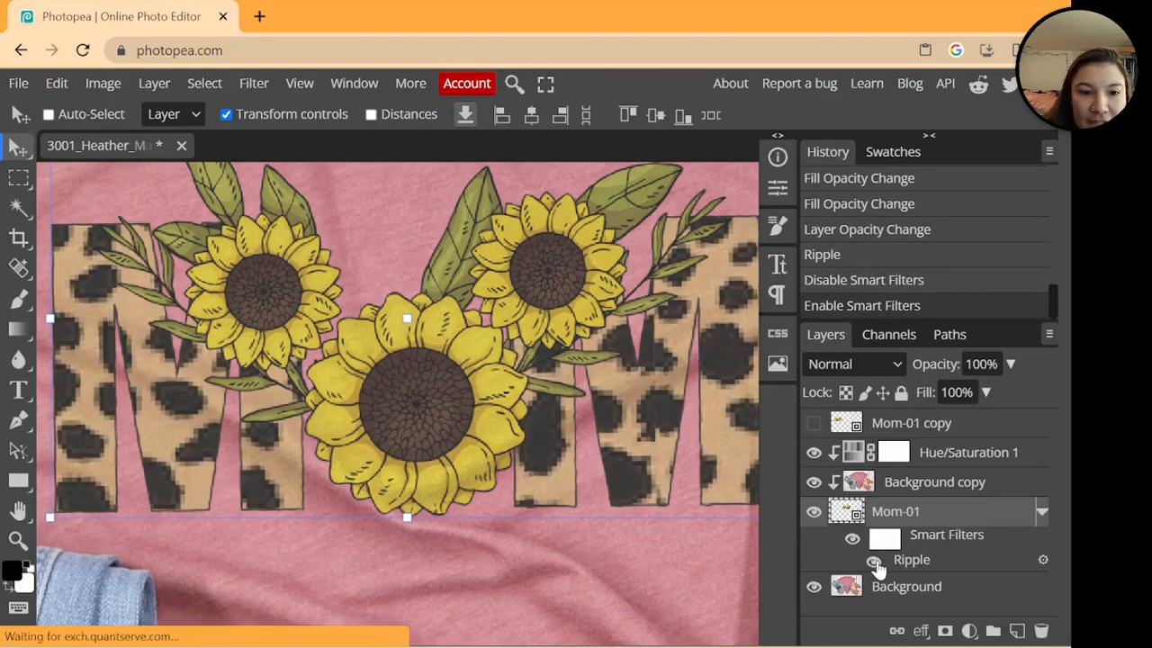
{"action": "left_click", "coordinate": [874, 560]}
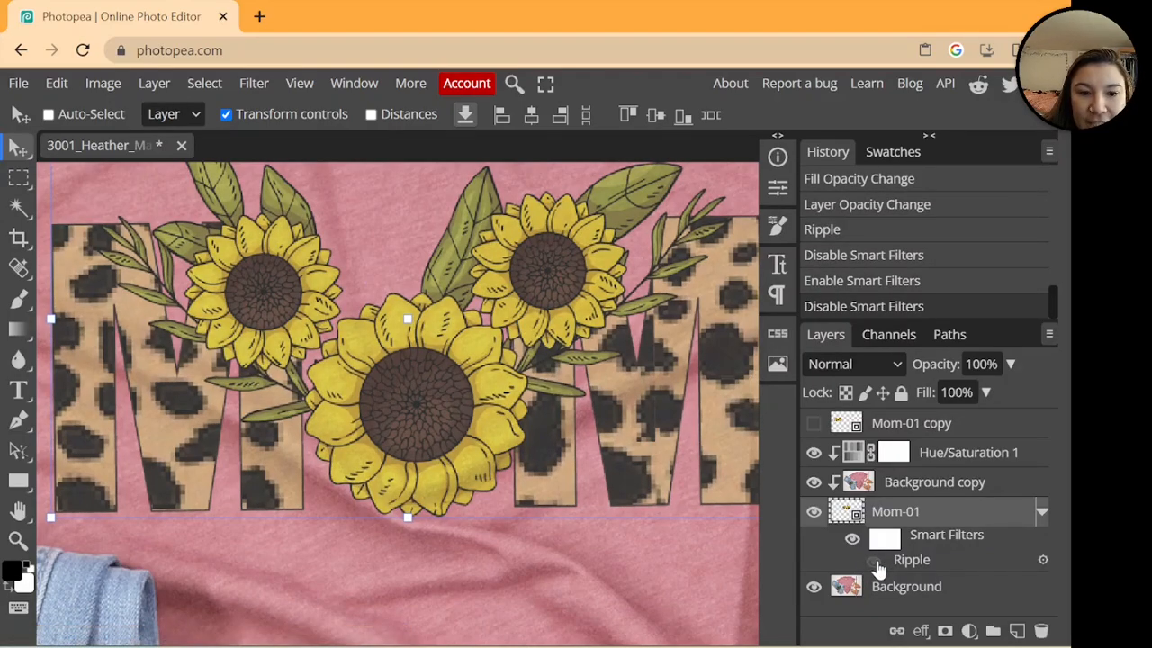
{"action": "left_click", "coordinate": [874, 561]}
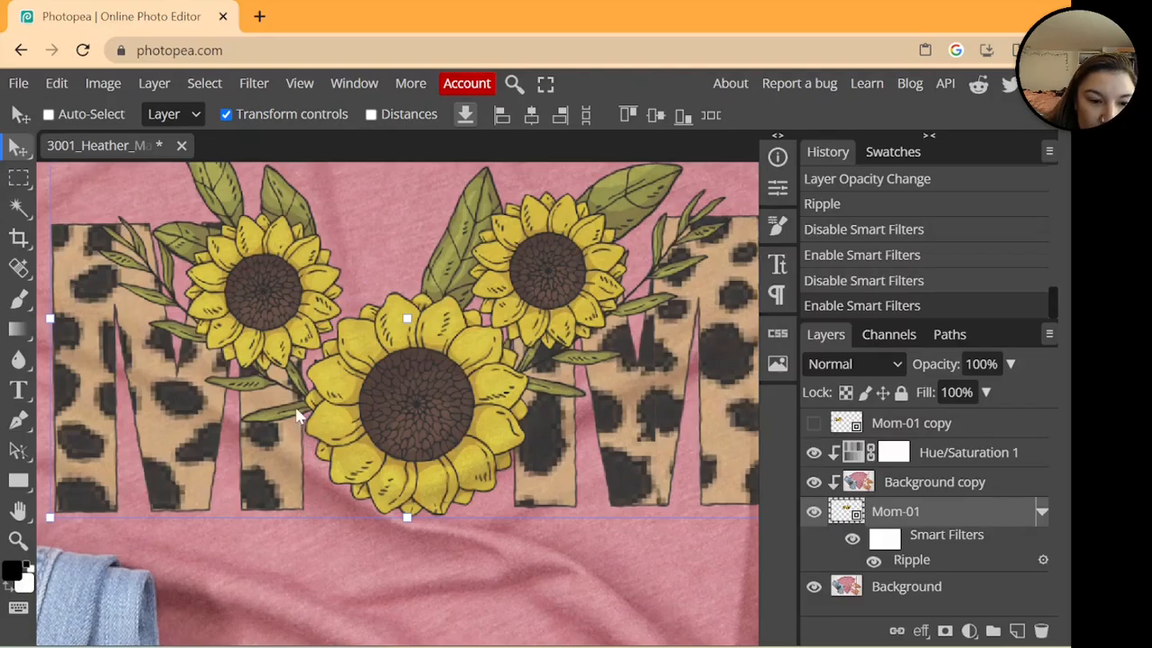
{"action": "left_click", "coordinate": [872, 560]}
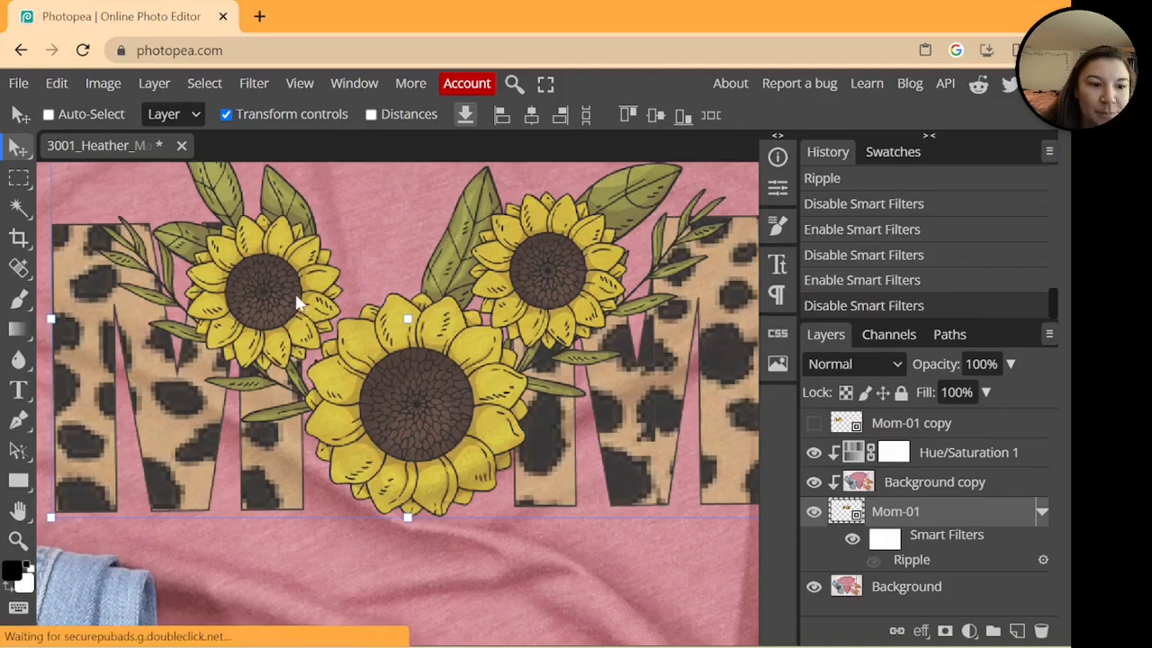
{"action": "left_click", "coordinate": [872, 560]}
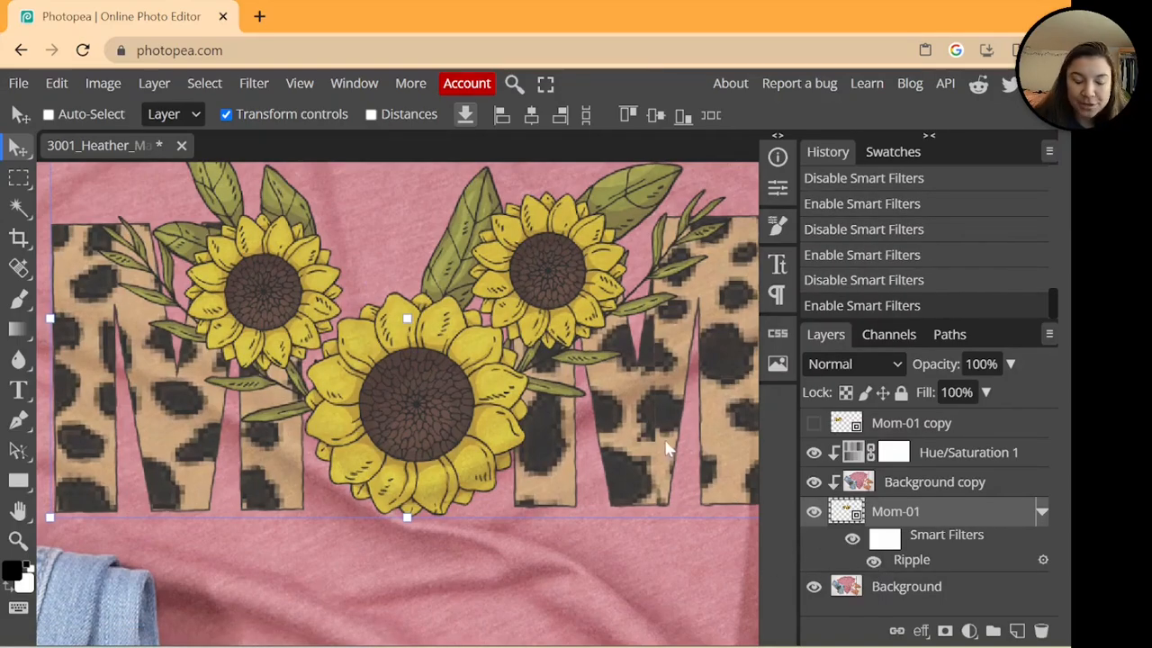
Open Liquify on the Mom-01 layer and show the background, with the opacity set to 74.
{"action": "scroll", "coordinate": [614, 432], "scroll_direction": "down", "scroll_amount": 2}
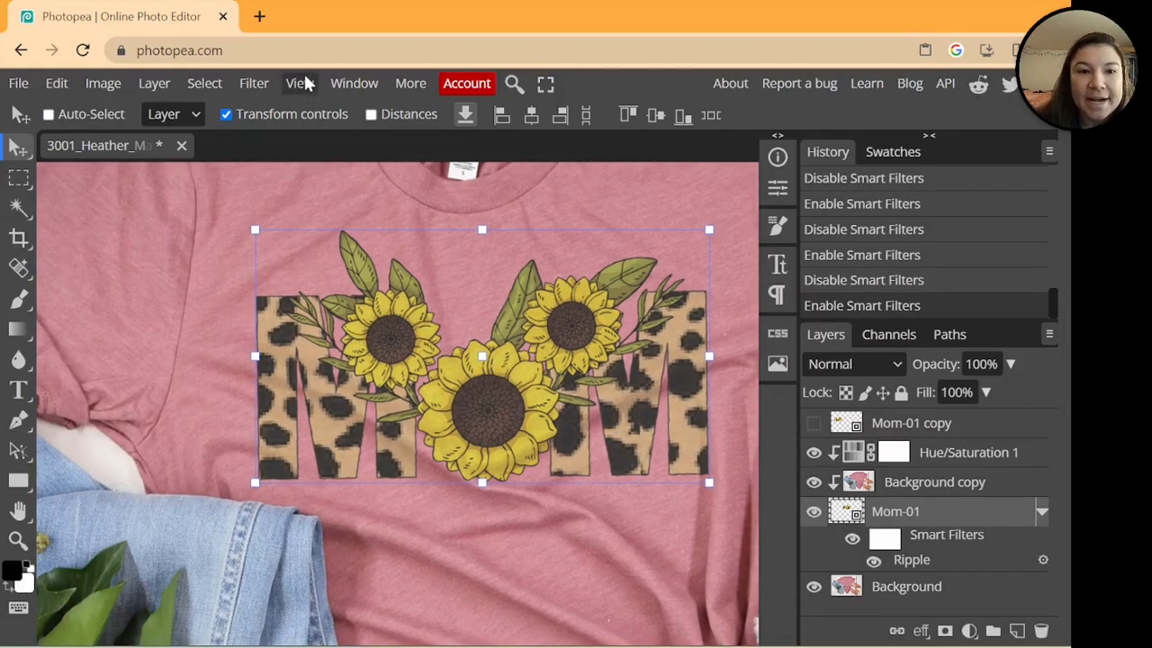
{"action": "left_click", "coordinate": [250, 82]}
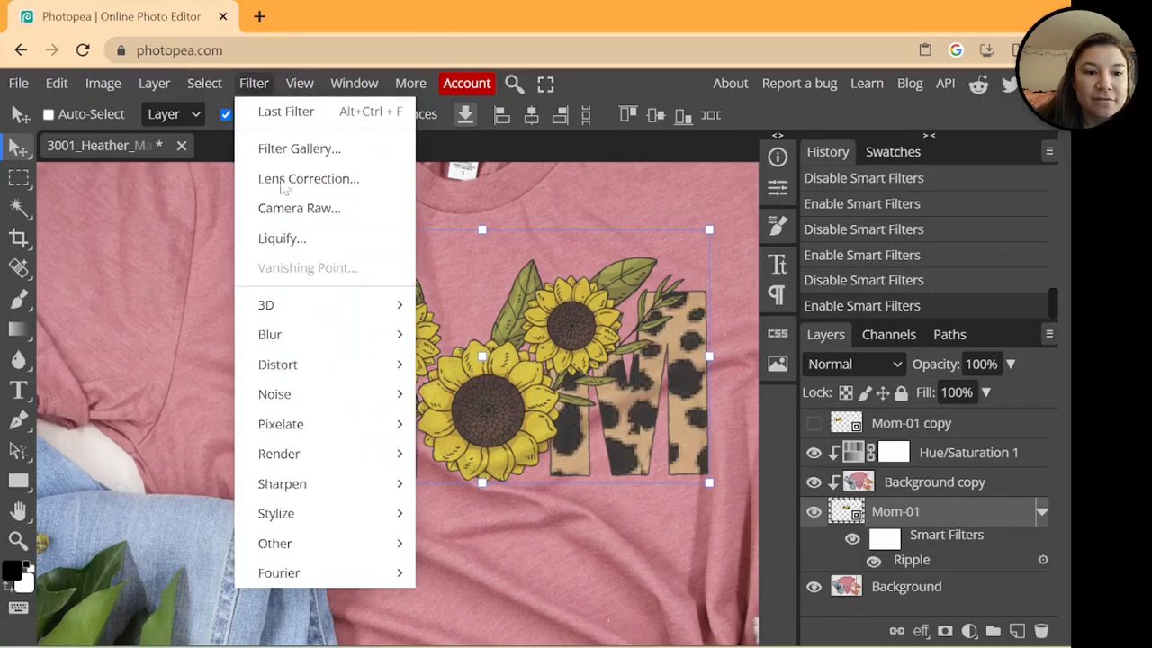
{"action": "mouse_move", "coordinate": [350, 331]}
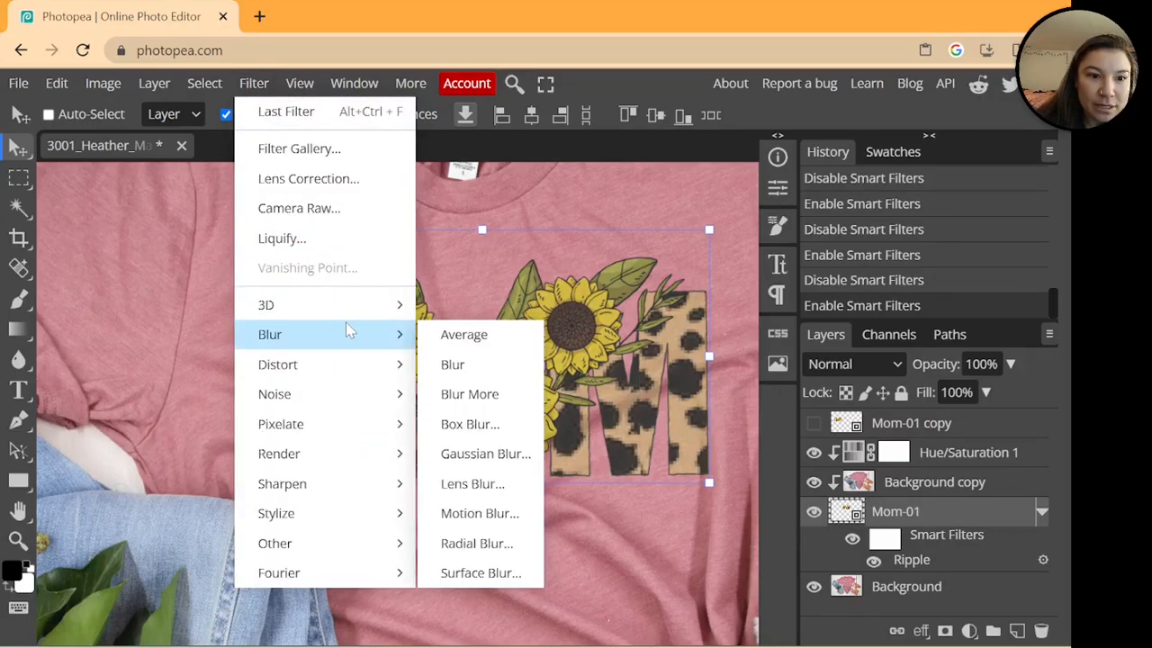
{"action": "left_click", "coordinate": [353, 245]}
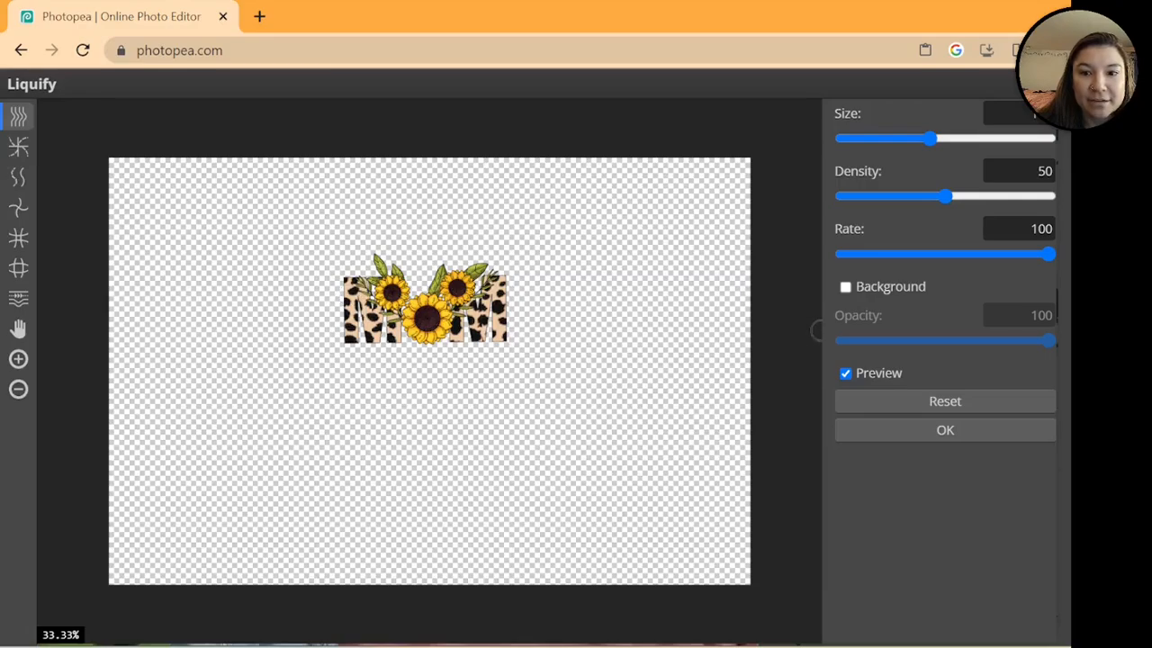
{"action": "left_click", "coordinate": [846, 288]}
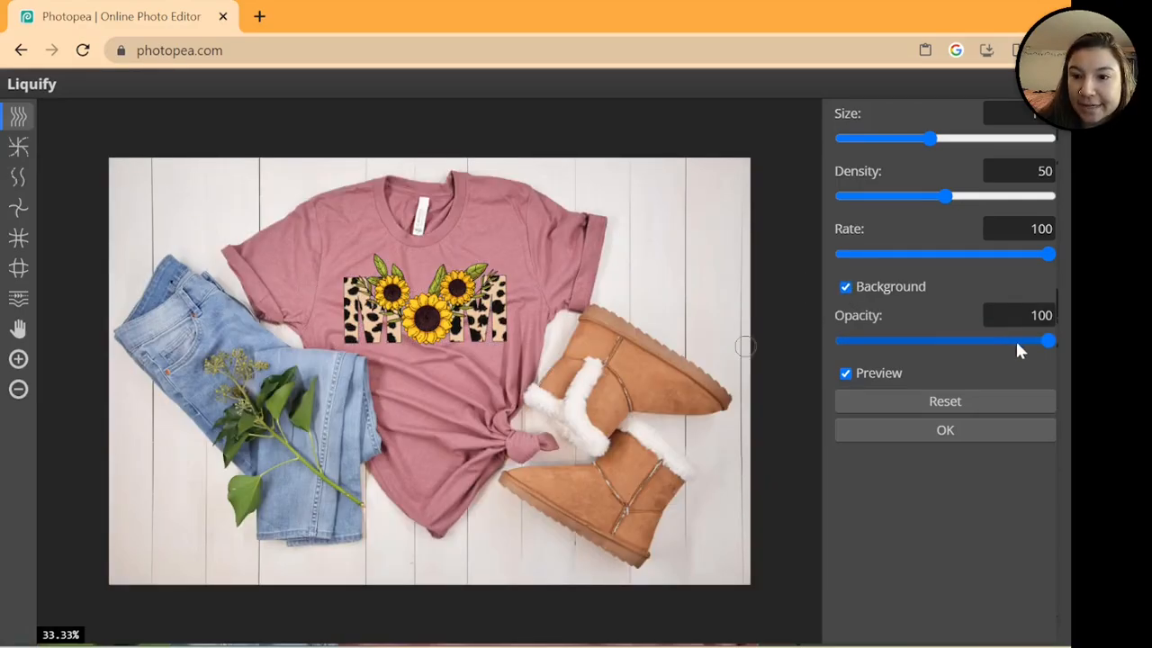
{"action": "mouse_move", "coordinate": [986, 341]}
{"action": "left_mouse_down"}
{"action": "mouse_move", "coordinate": [938, 336]}
{"action": "mouse_move", "coordinate": [994, 340]}
{"action": "left_mouse_up"}
{"action": "left_click", "coordinate": [945, 342]}
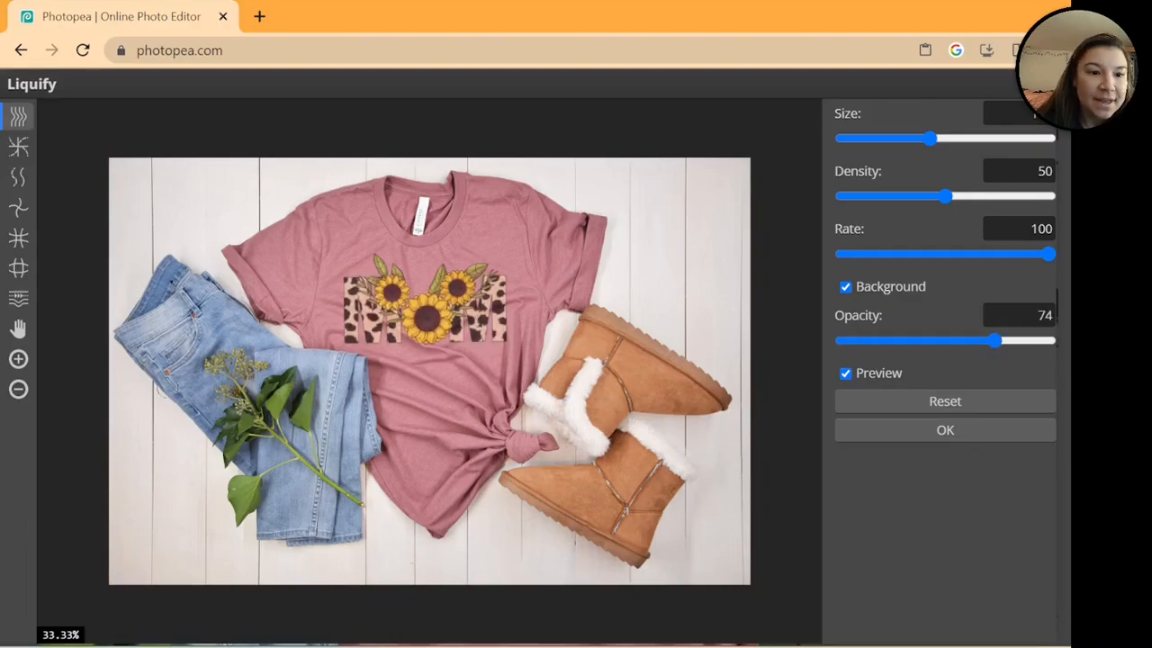
Set the Liquify brush rate to 87.
{"action": "scroll", "coordinate": [467, 277], "scroll_direction": "up", "scroll_amount": 1}
{"action": "scroll", "coordinate": [395, 302], "scroll_direction": "up", "scroll_amount": 2}
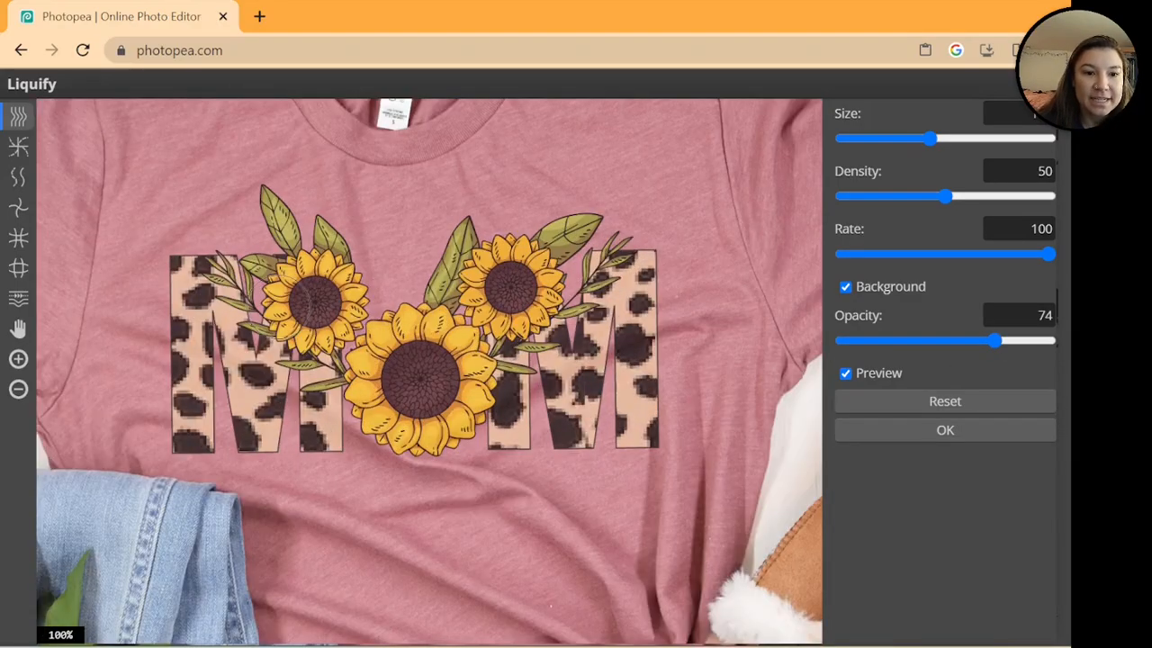
{"action": "scroll", "coordinate": [283, 300], "scroll_direction": "up", "scroll_amount": 2}
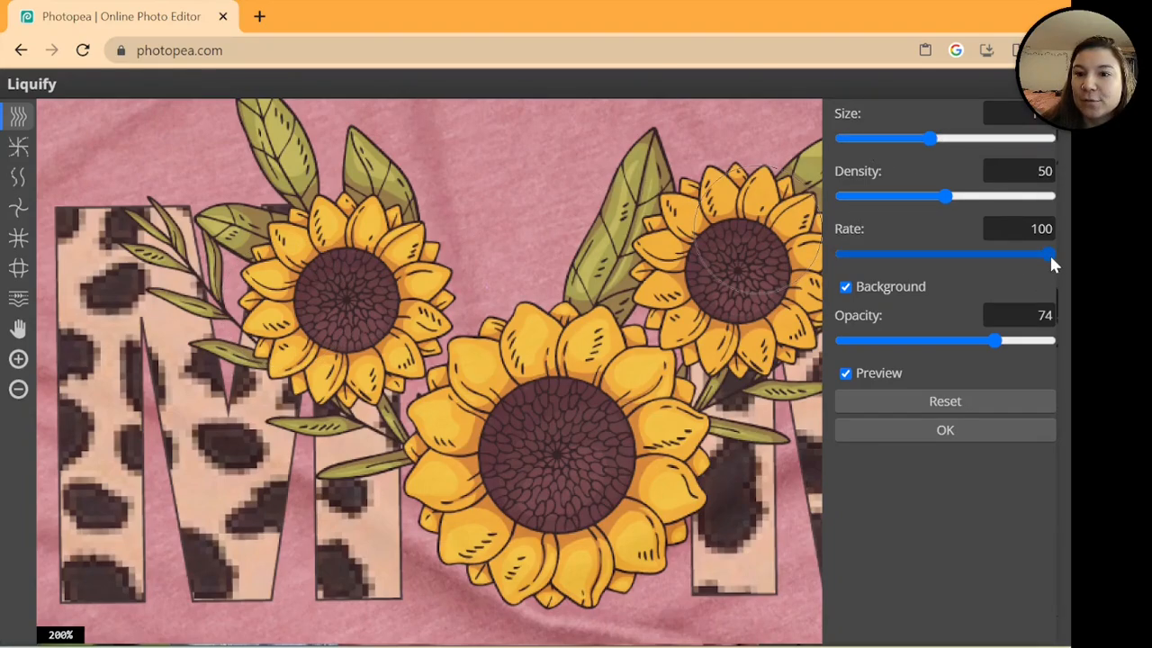
{"action": "left_click_drag", "start_coordinate": [1049, 254], "coordinate": [1021, 254]}
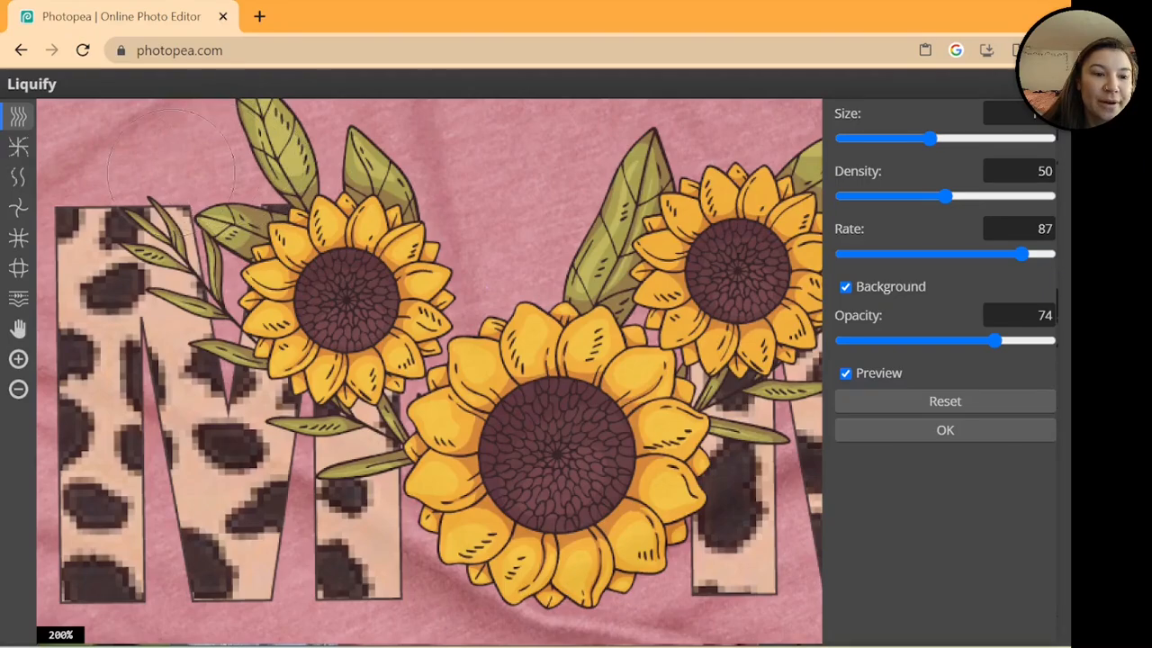
Try warping the leaves above the first M with the large Liquify brush and undo the strokes.
{"action": "mouse_move", "coordinate": [194, 144]}
{"action": "left_mouse_down"}
{"action": "mouse_move", "coordinate": [281, 135]}
{"action": "mouse_move", "coordinate": [207, 146]}
{"action": "mouse_move", "coordinate": [176, 126]}
{"action": "mouse_move", "coordinate": [118, 139]}
{"action": "mouse_move", "coordinate": [131, 153]}
{"action": "mouse_move", "coordinate": [290, 149]}
{"action": "mouse_move", "coordinate": [220, 149]}
{"action": "mouse_move", "coordinate": [252, 149]}
{"action": "left_mouse_up"}
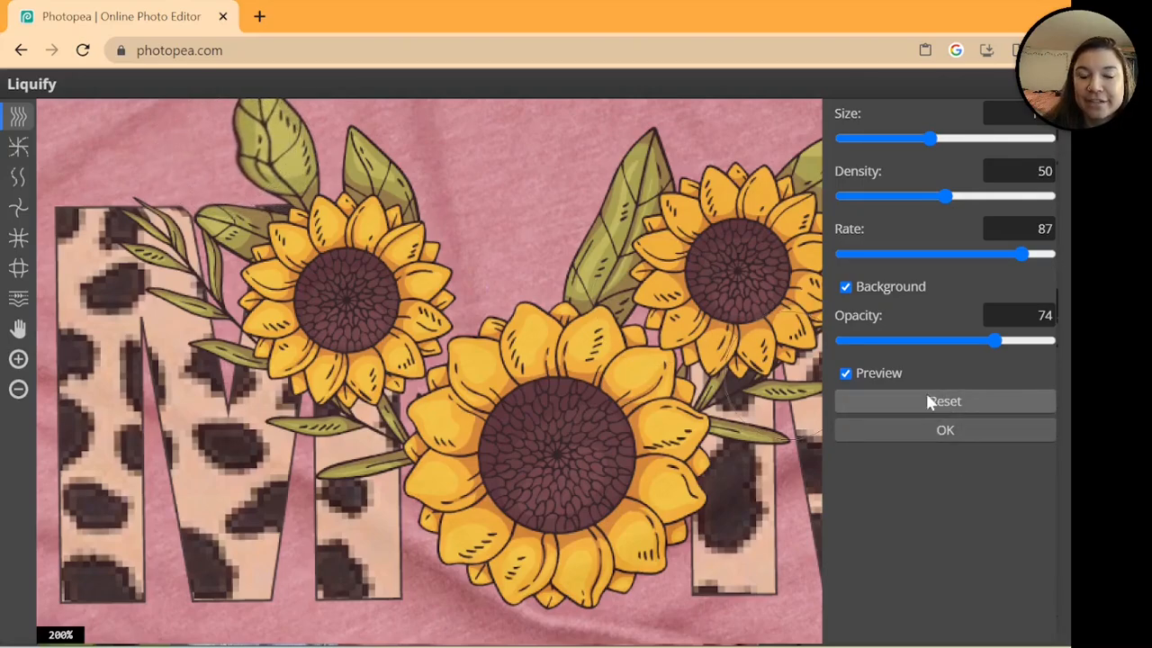
{"action": "key", "text": "ctrl+z"}
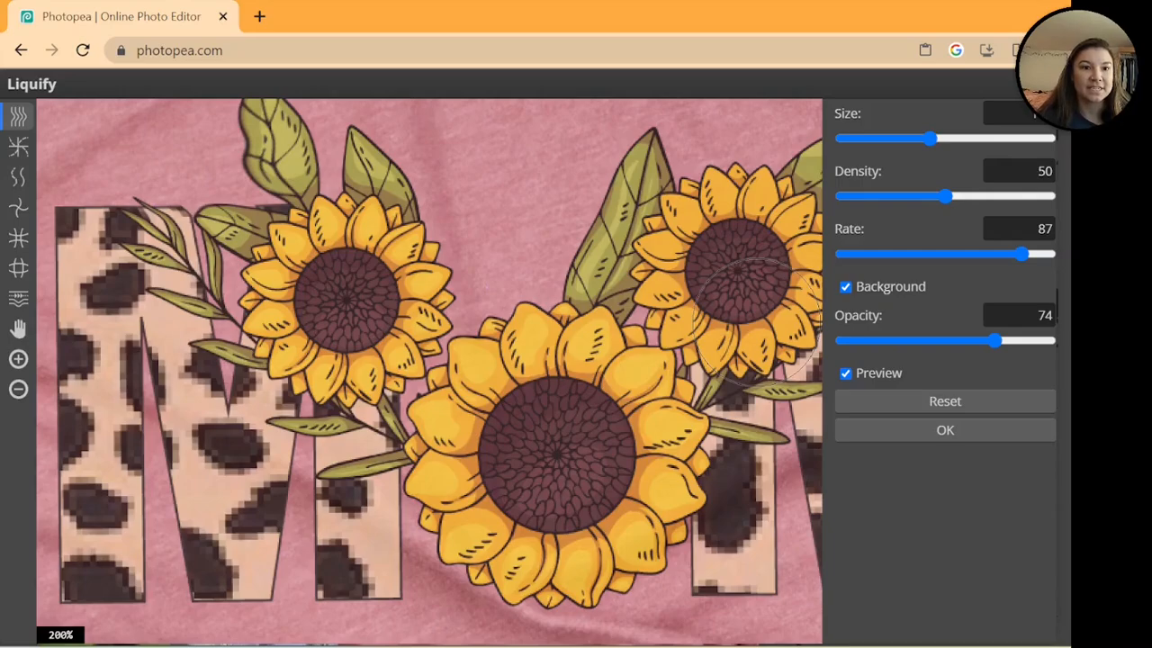
{"action": "key", "text": "ctrl+z"}
{"action": "key", "text": "ctrl+z"}
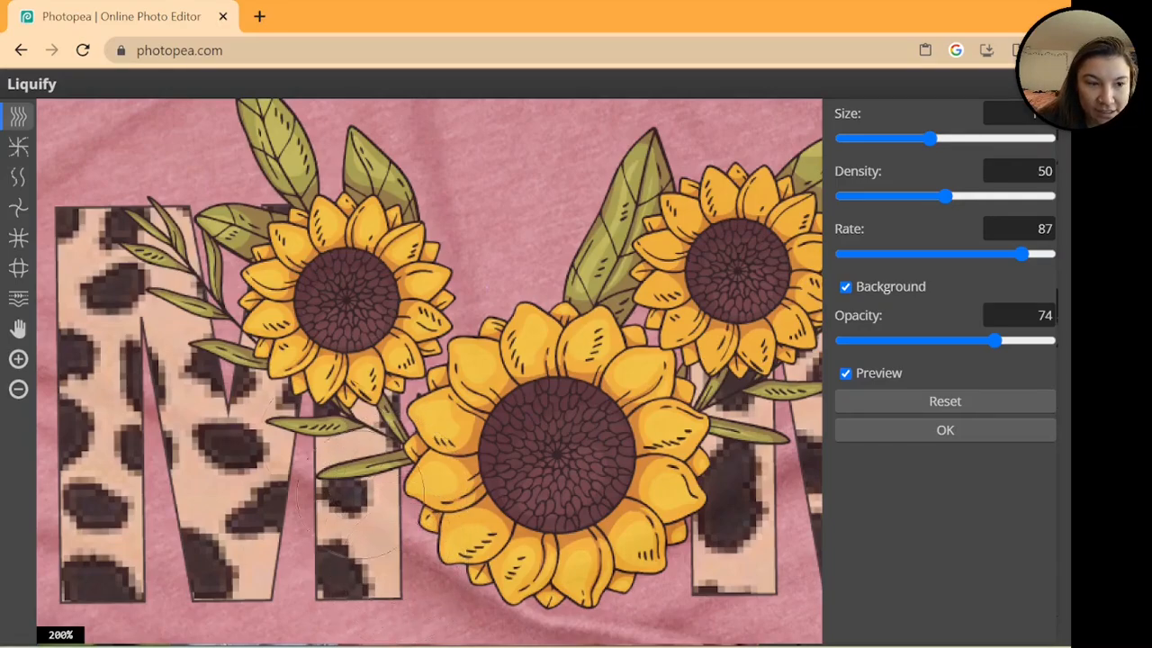
Reduce the Liquify brush to roughly a quarter of its size range for finer warping along the letter edges.
{"action": "mouse_move", "coordinate": [931, 139]}
{"action": "left_mouse_down"}
{"action": "mouse_move", "coordinate": [873, 140]}
{"action": "mouse_move", "coordinate": [885, 139]}
{"action": "left_mouse_up"}
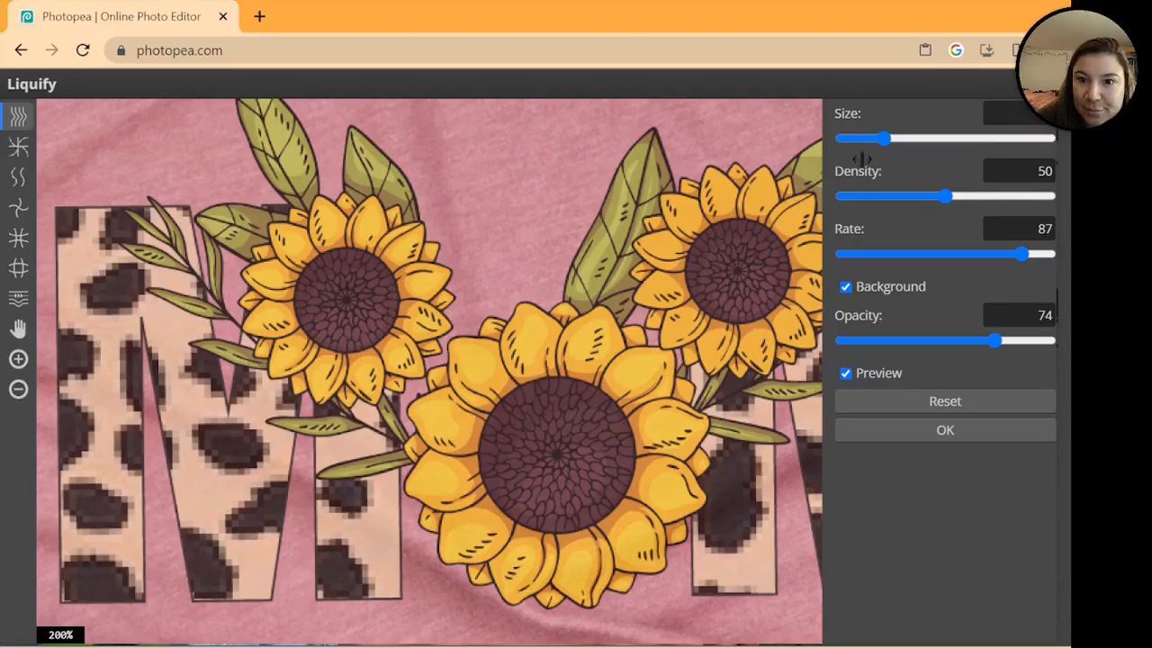
{"action": "left_click_drag", "start_coordinate": [885, 138], "coordinate": [892, 137]}
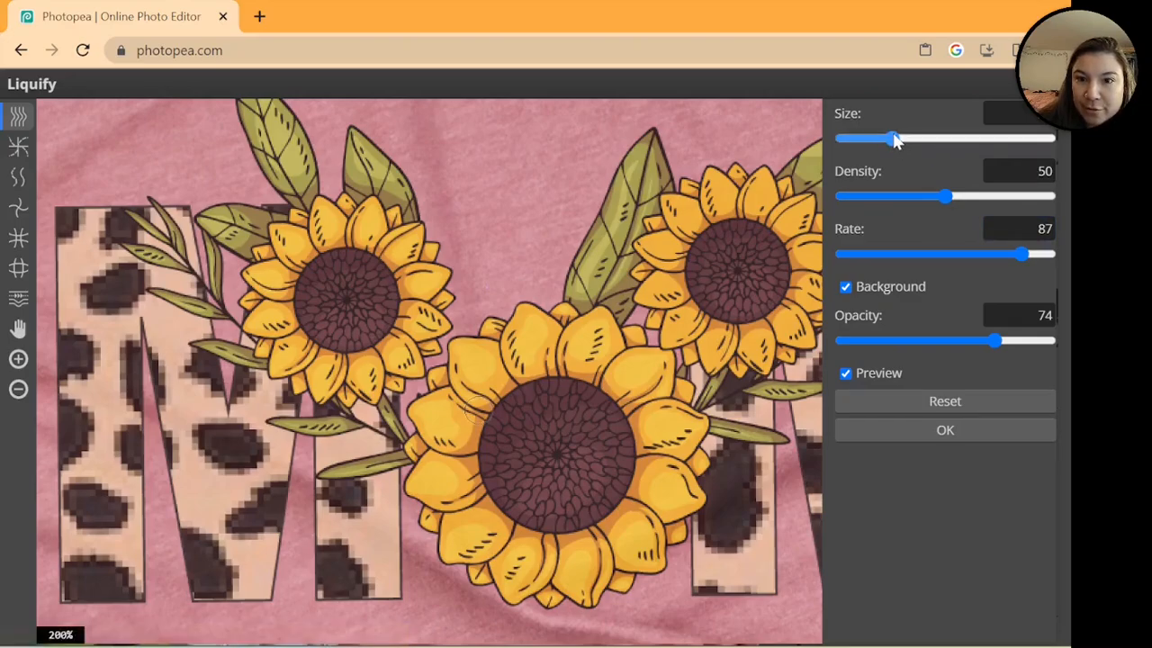
{"action": "left_click_drag", "start_coordinate": [895, 140], "coordinate": [900, 139]}
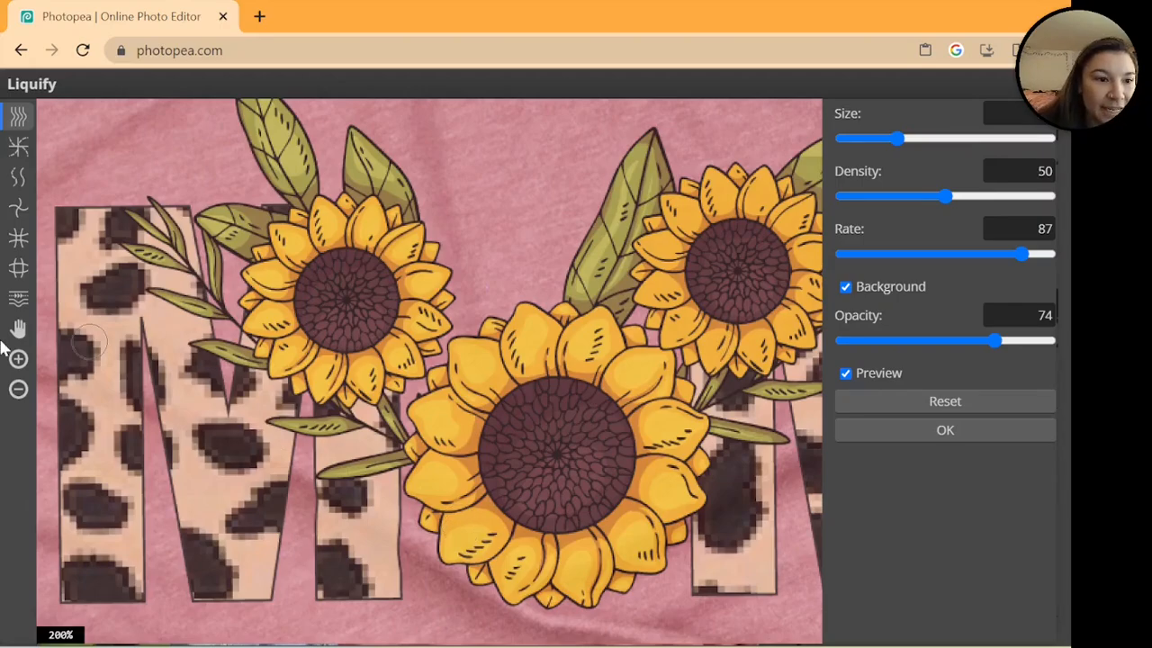
Enlarge the Liquify brush slightly to about a third of its range and distort parts of the lettering with the Shrink and enlarging tools.
{"action": "left_click", "coordinate": [16, 274]}
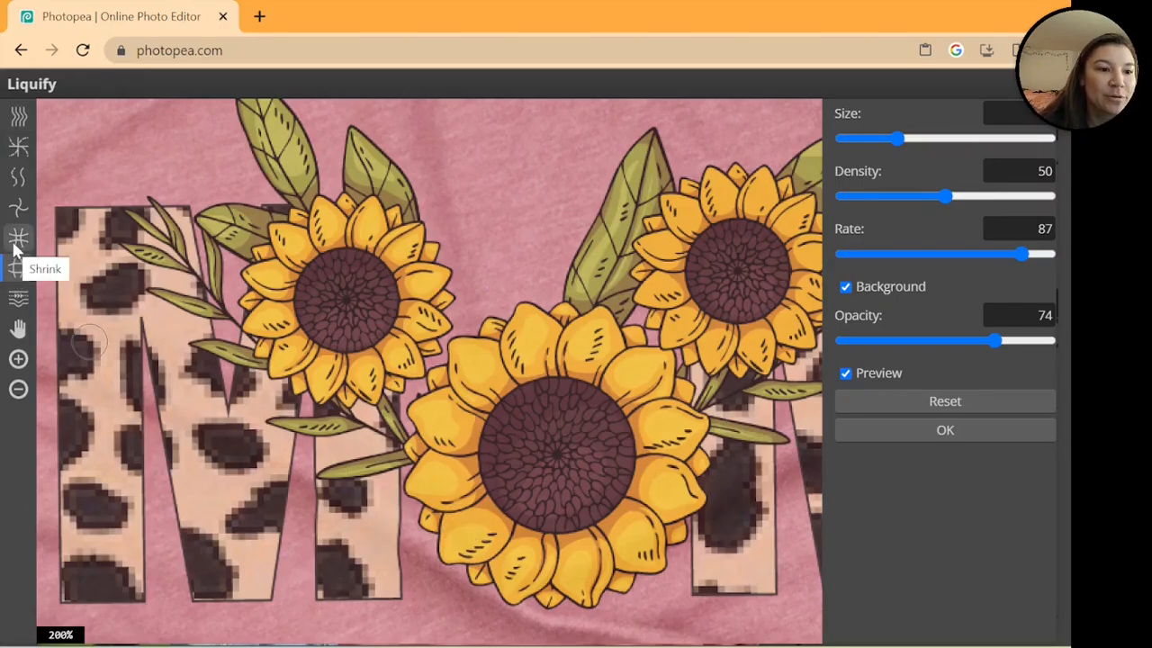
{"action": "left_click", "coordinate": [13, 243]}
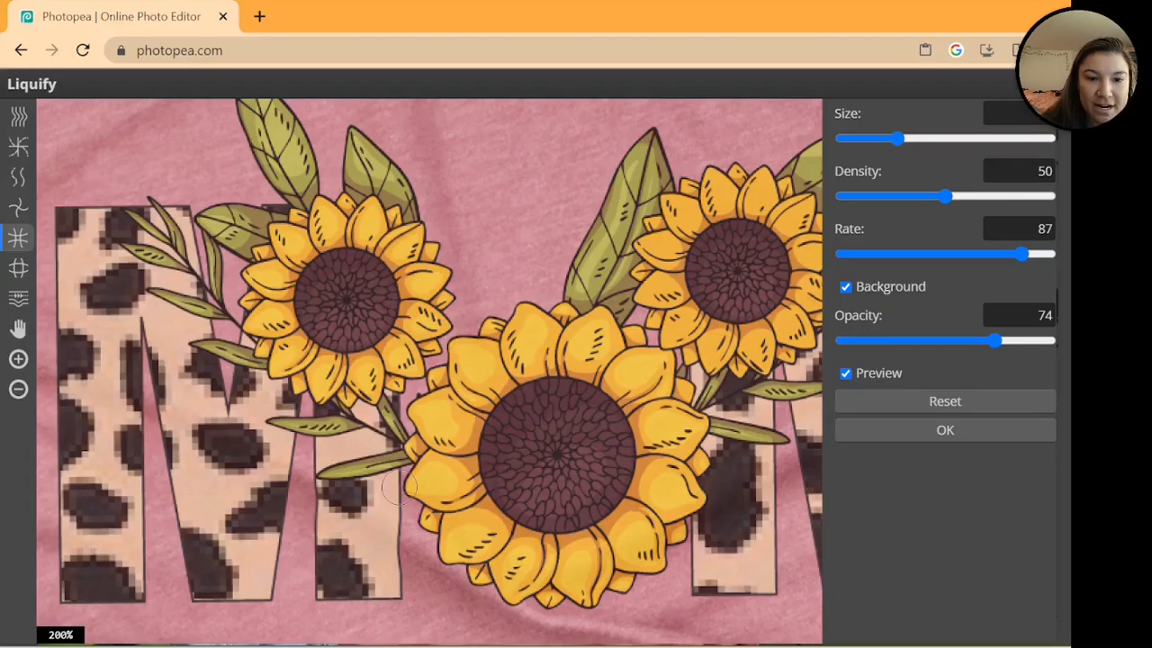
{"action": "left_click_drag", "start_coordinate": [897, 138], "coordinate": [911, 137]}
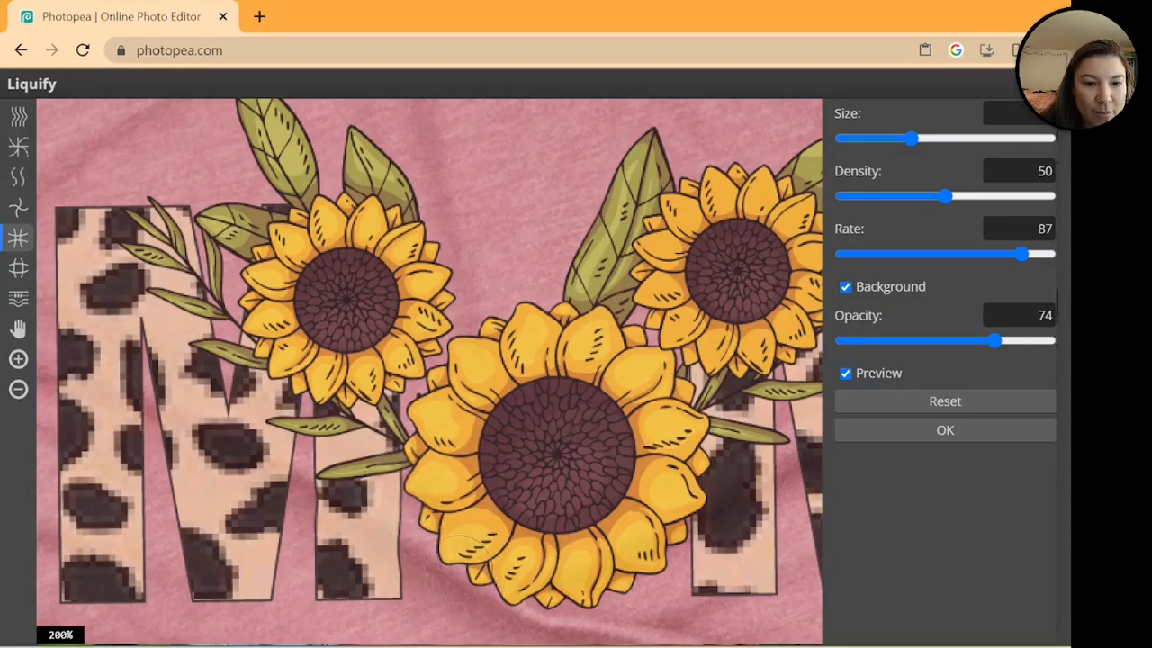
{"action": "left_click", "coordinate": [16, 272]}
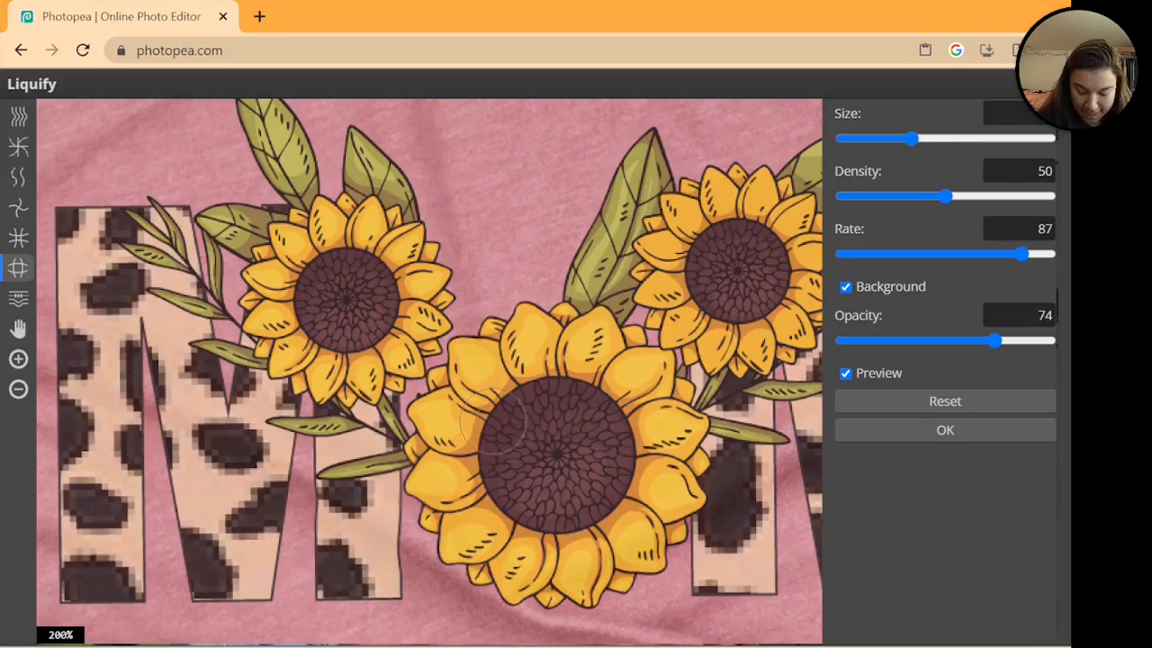
{"action": "scroll", "coordinate": [495, 436], "scroll_direction": "down", "scroll_amount": 1}
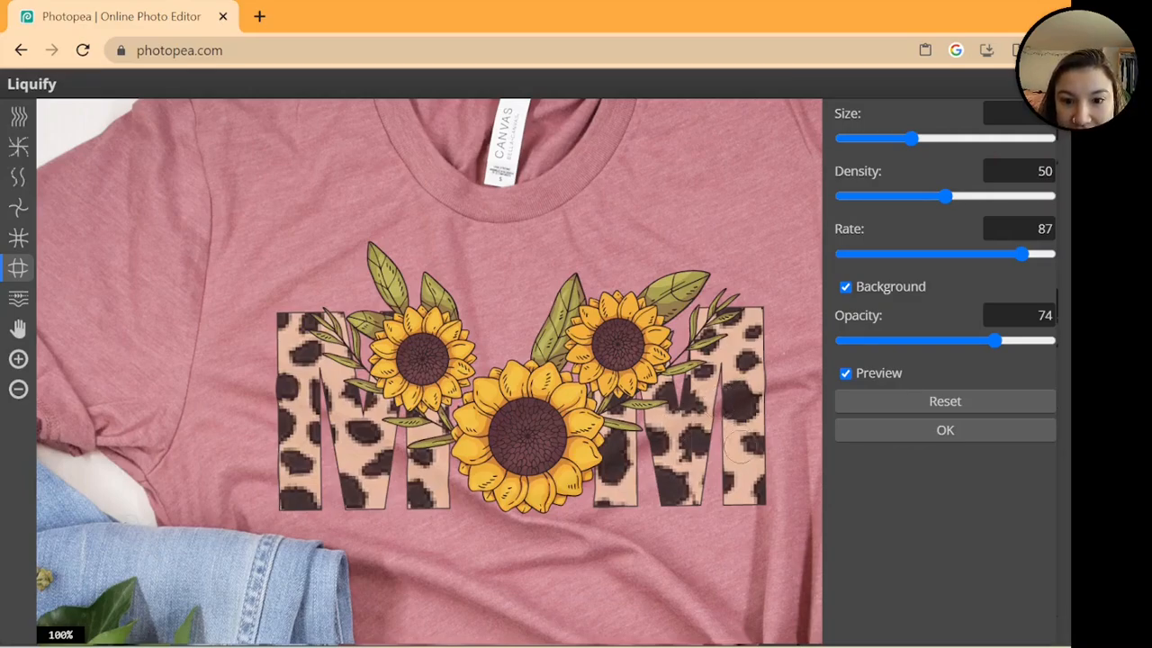
{"action": "left_click", "coordinate": [18, 237]}
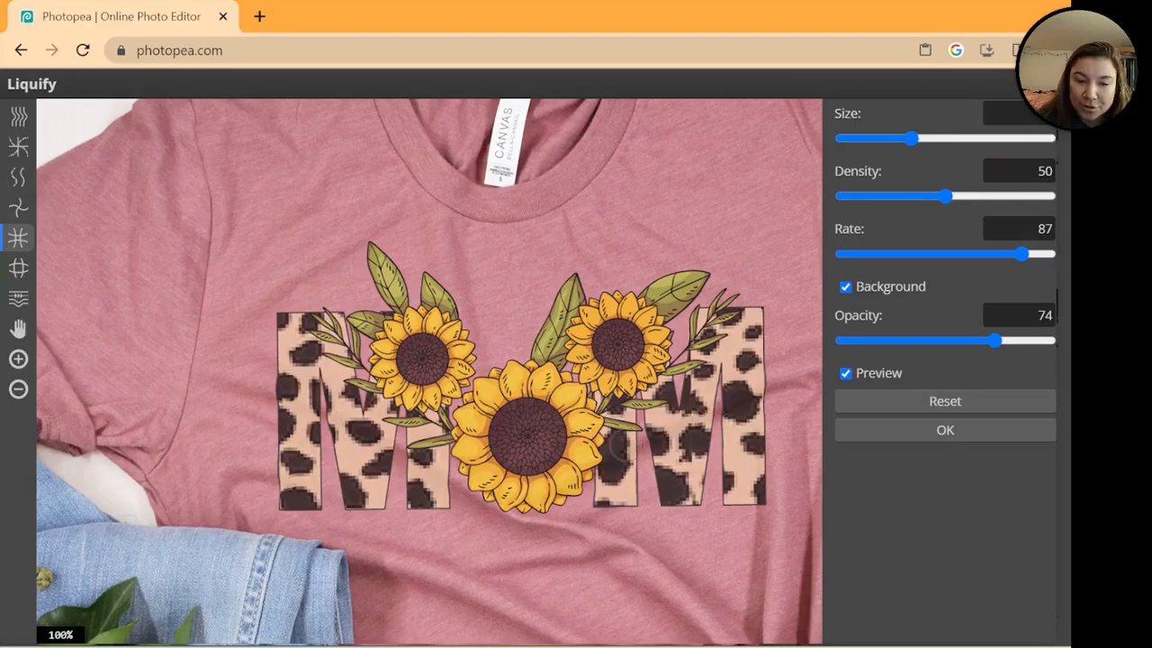
Set the Liquify opacity to 28 to reveal the fabric folds, touch up the design along them, and apply the filter.
{"action": "left_click_drag", "start_coordinate": [997, 342], "coordinate": [910, 340]}
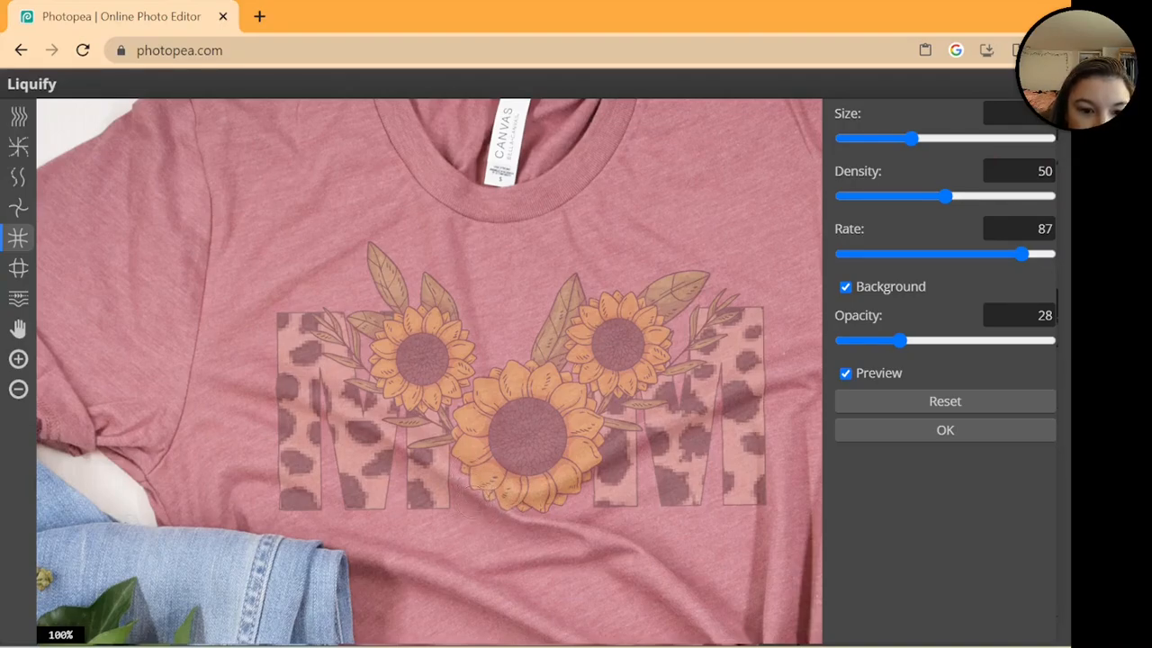
{"action": "left_click", "coordinate": [18, 267]}
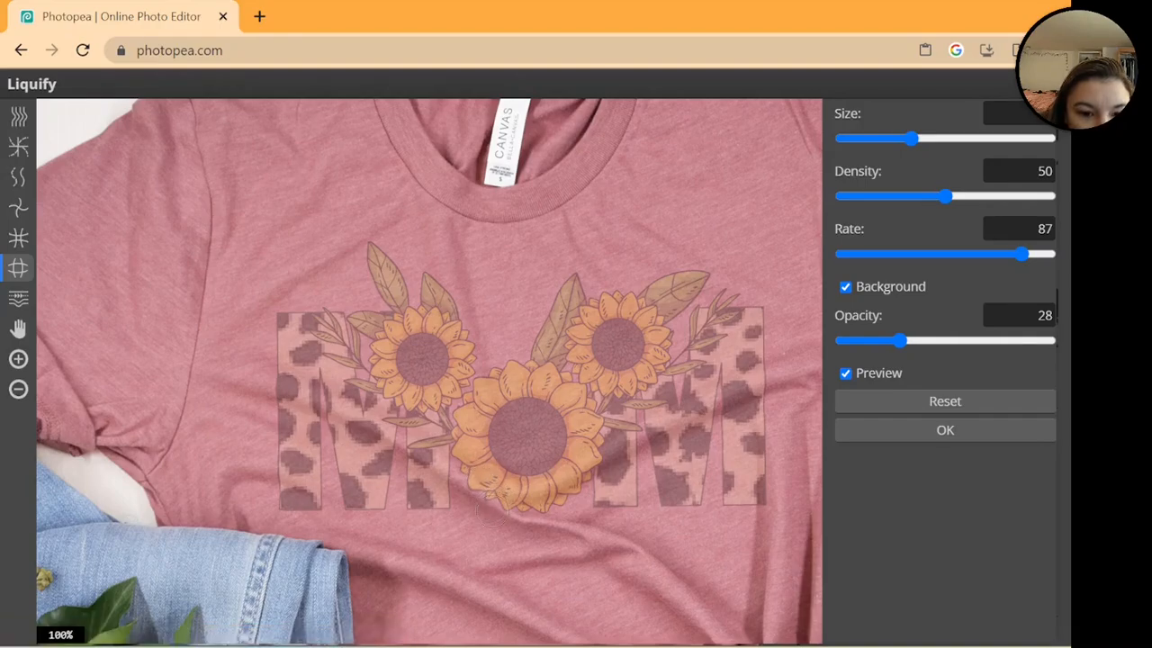
{"action": "left_click", "coordinate": [18, 237]}
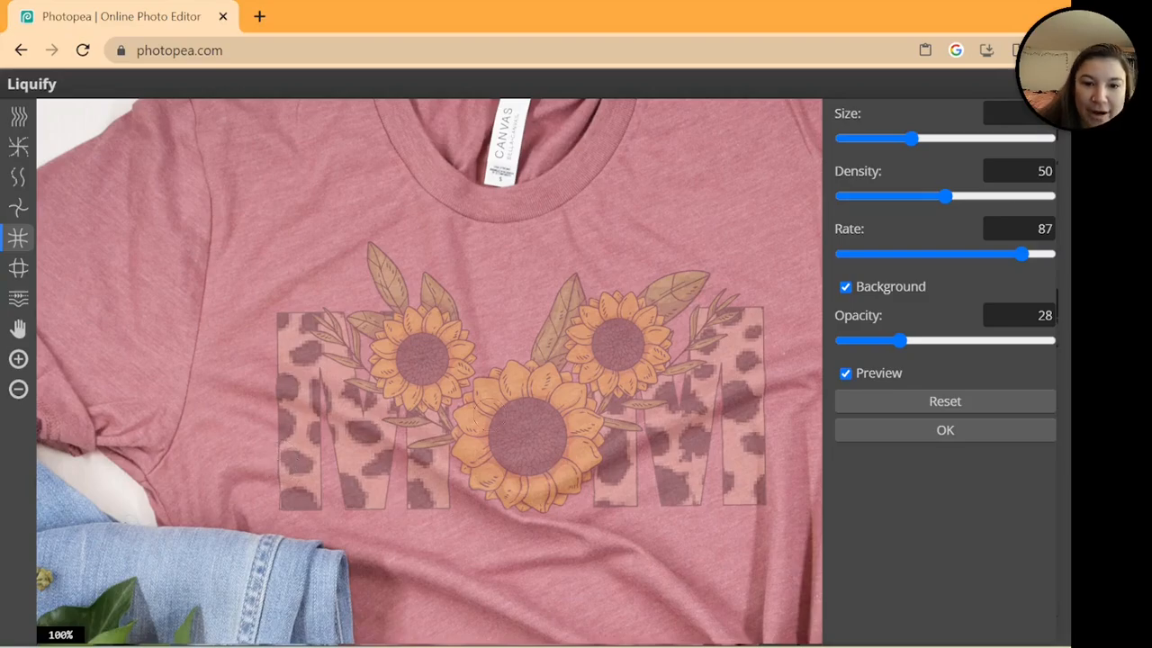
{"action": "left_click", "coordinate": [945, 431]}
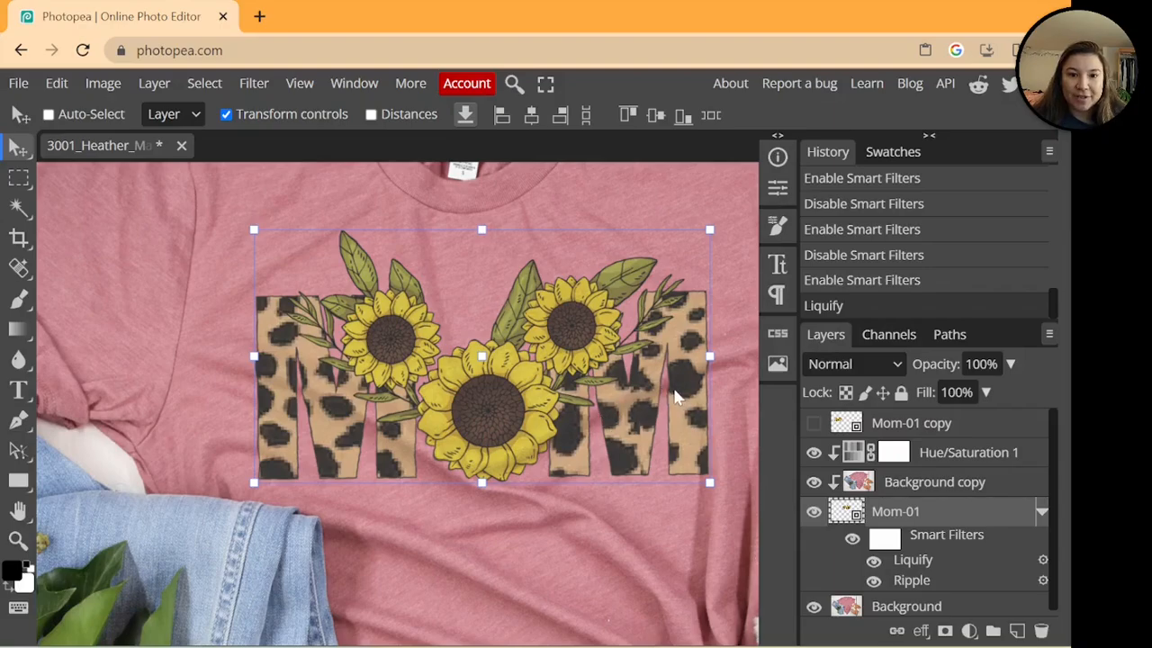
Repeat the Liquify filter on the Mom-01 layer and turn off its Ripple smart filter after comparing both states.
{"action": "key", "text": "ctrl+f"}
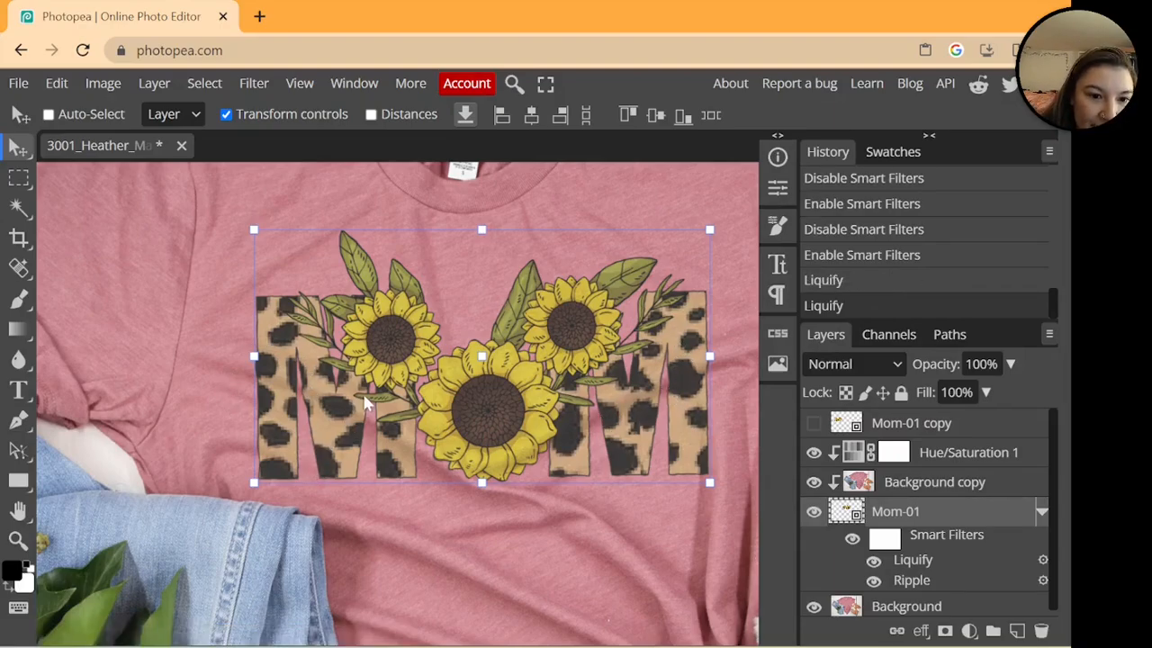
{"action": "left_click", "coordinate": [872, 581]}
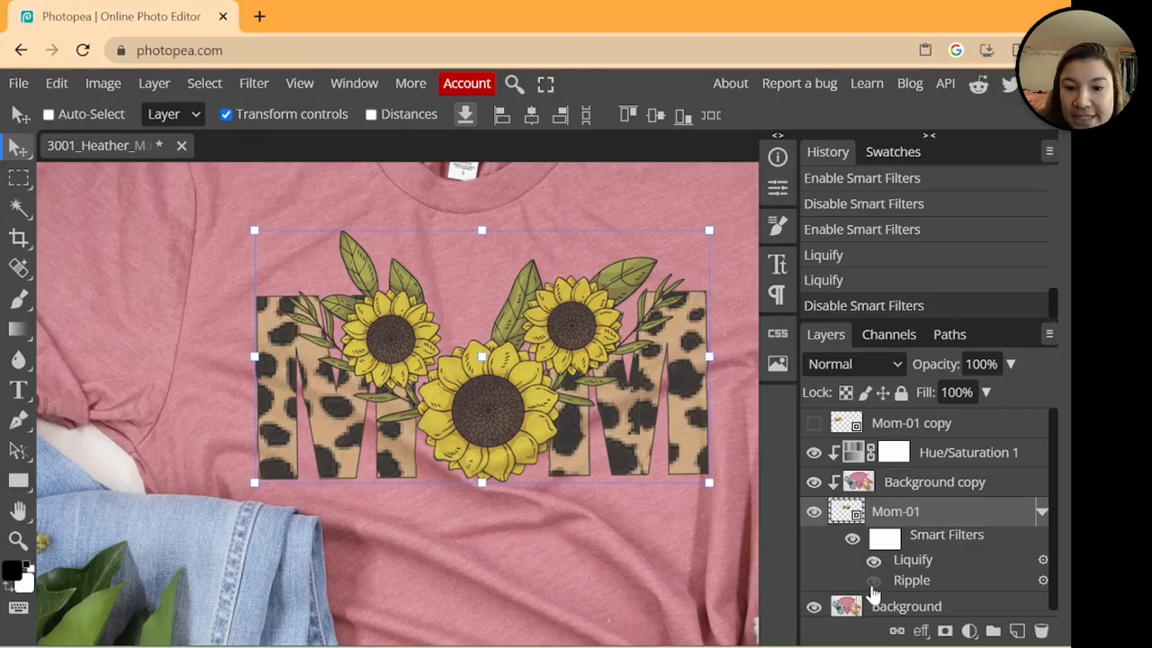
{"action": "left_click", "coordinate": [872, 583]}
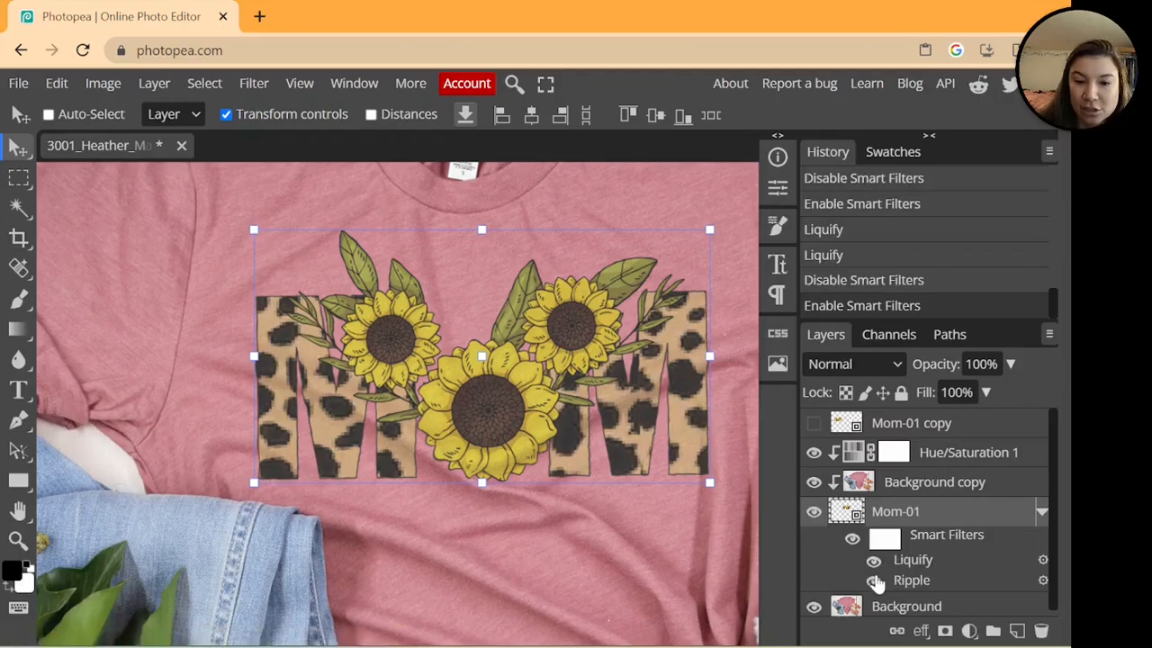
{"action": "left_click", "coordinate": [874, 581]}
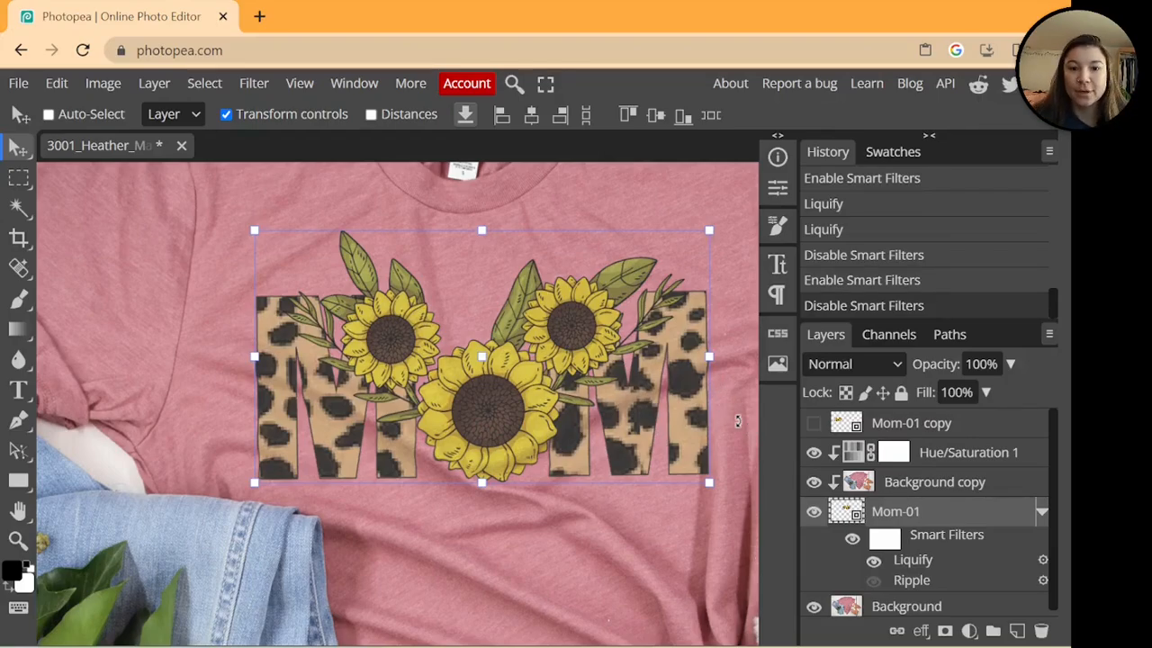
Open the Mom-01 smart object's contents and place the Mom-01 PNG from the Mom-32888657 folder in Downloads.
{"action": "key", "text": "ctrl"}
{"action": "scroll", "coordinate": [736, 423], "scroll_direction": "down", "scroll_amount": 2}
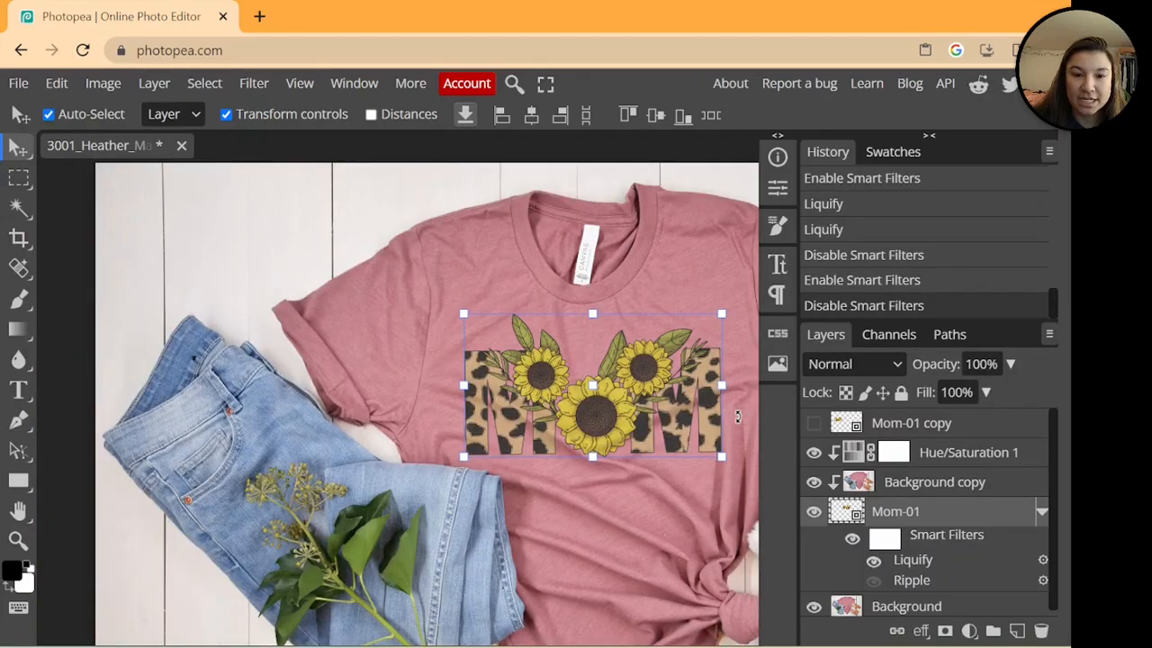
{"action": "scroll", "coordinate": [736, 415], "scroll_direction": "down", "scroll_amount": 2}
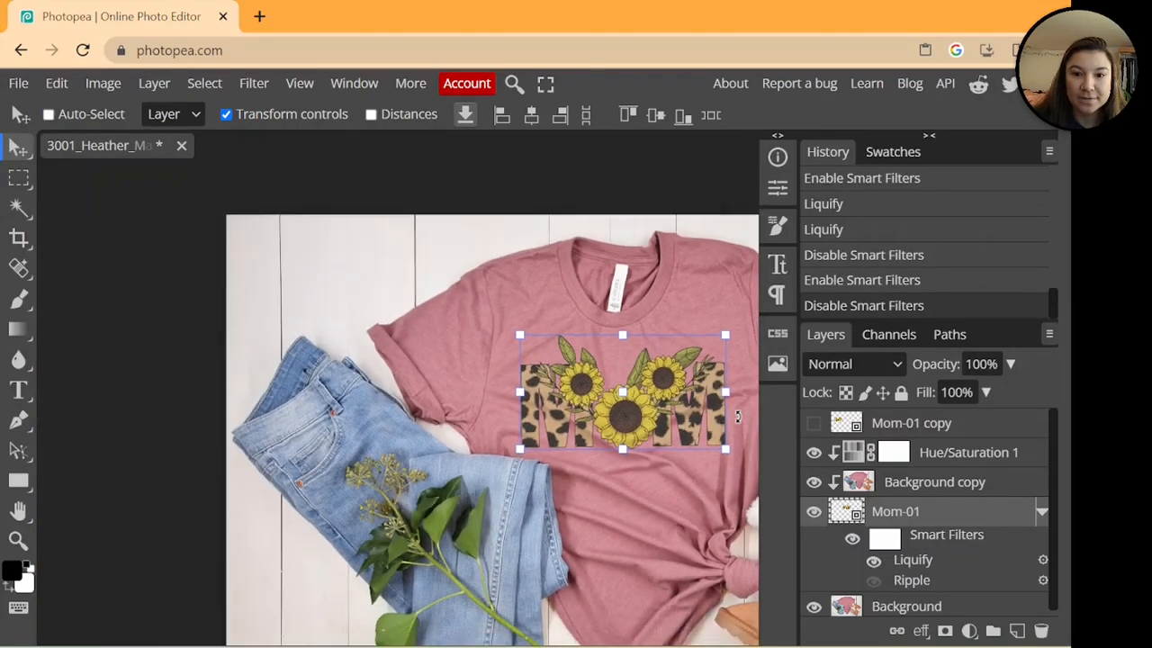
{"action": "double_click", "coordinate": [854, 513]}
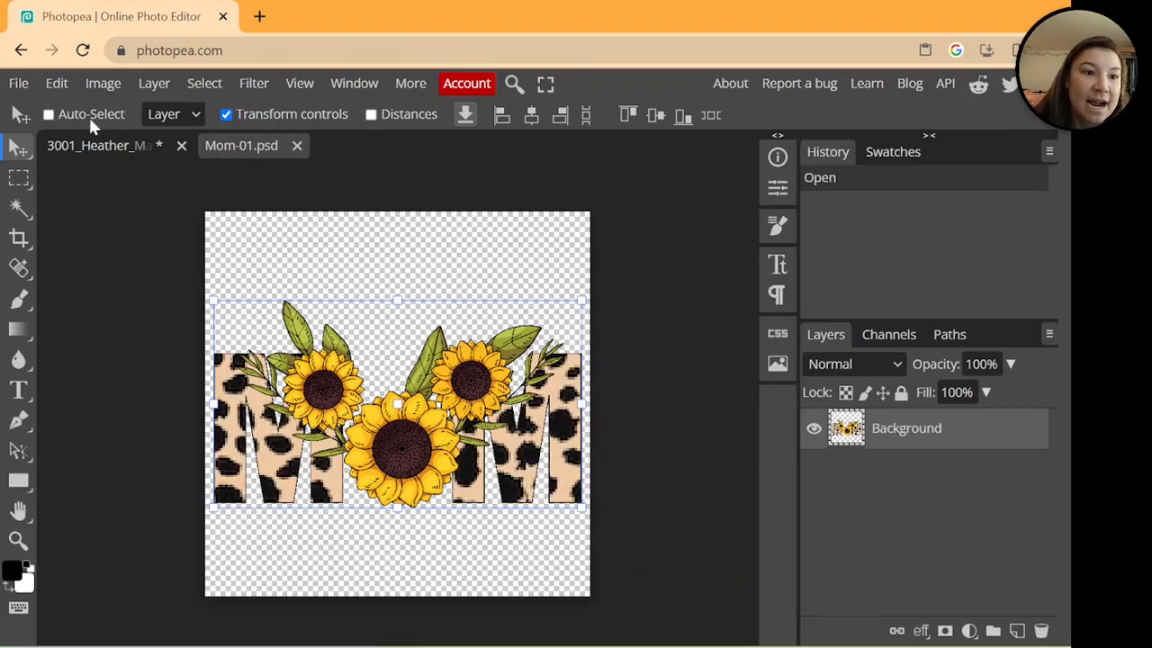
{"action": "left_click", "coordinate": [18, 83]}
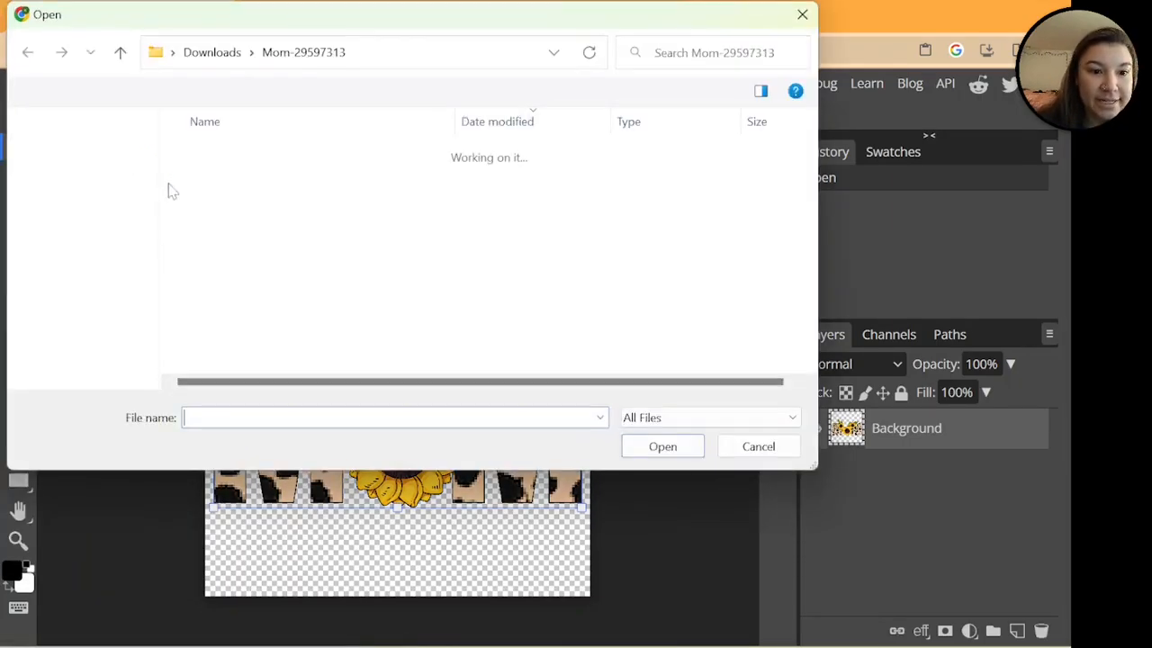
{"action": "left_click", "coordinate": [212, 52]}
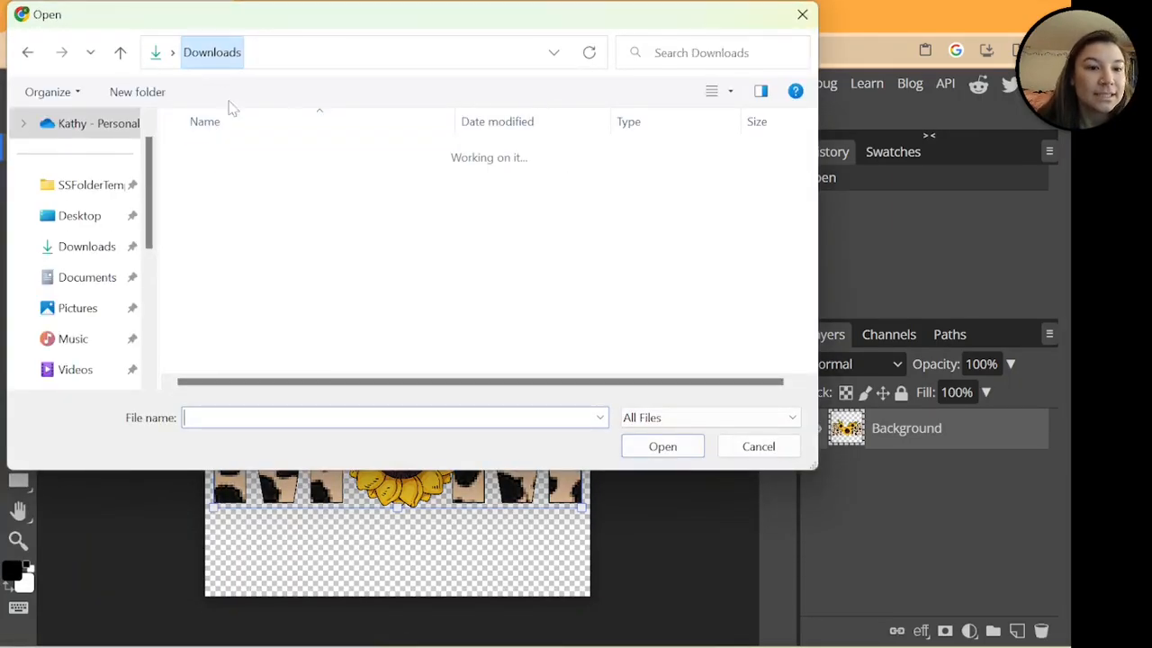
{"action": "double_click", "coordinate": [237, 209]}
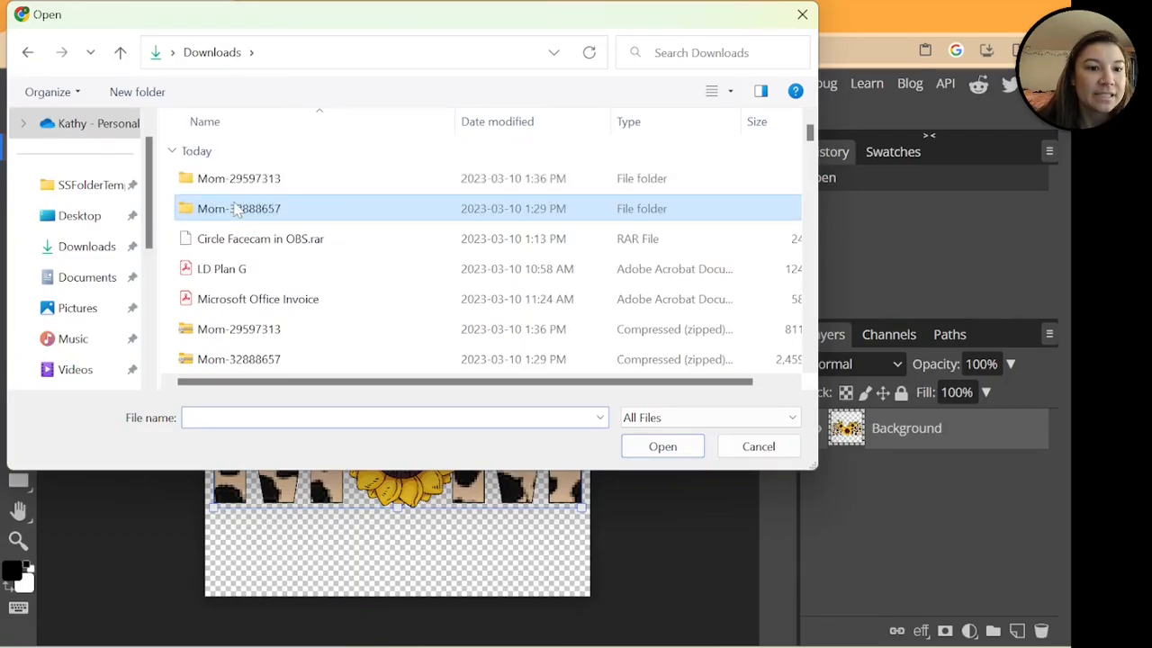
{"action": "left_click", "coordinate": [286, 310]}
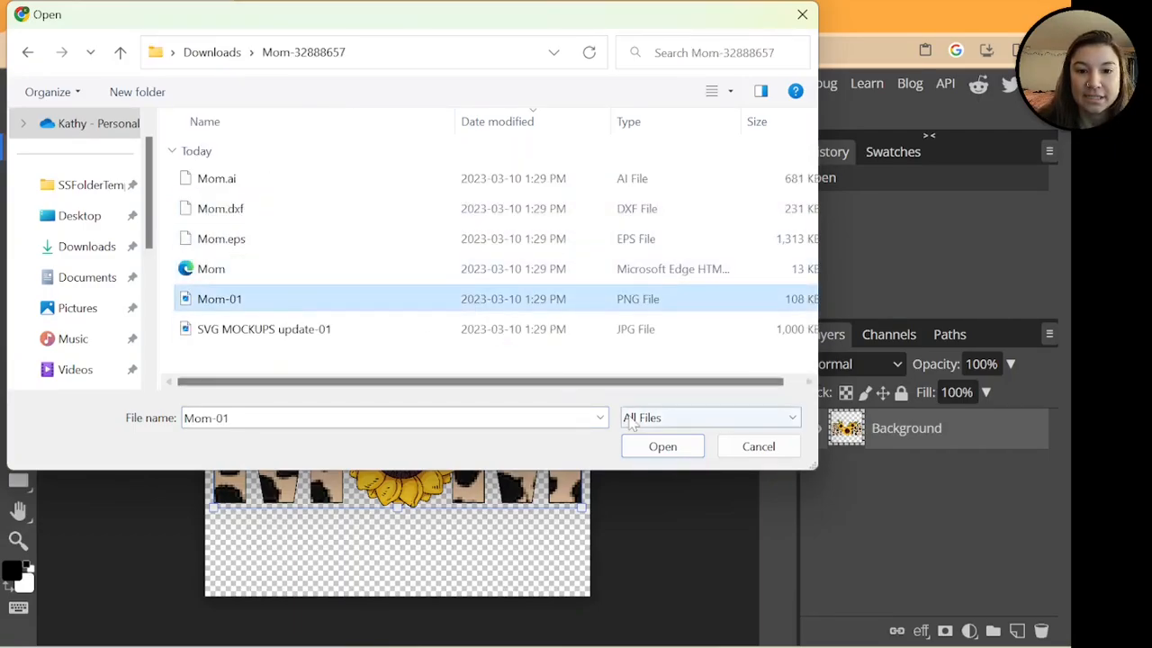
{"action": "left_click", "coordinate": [662, 446]}
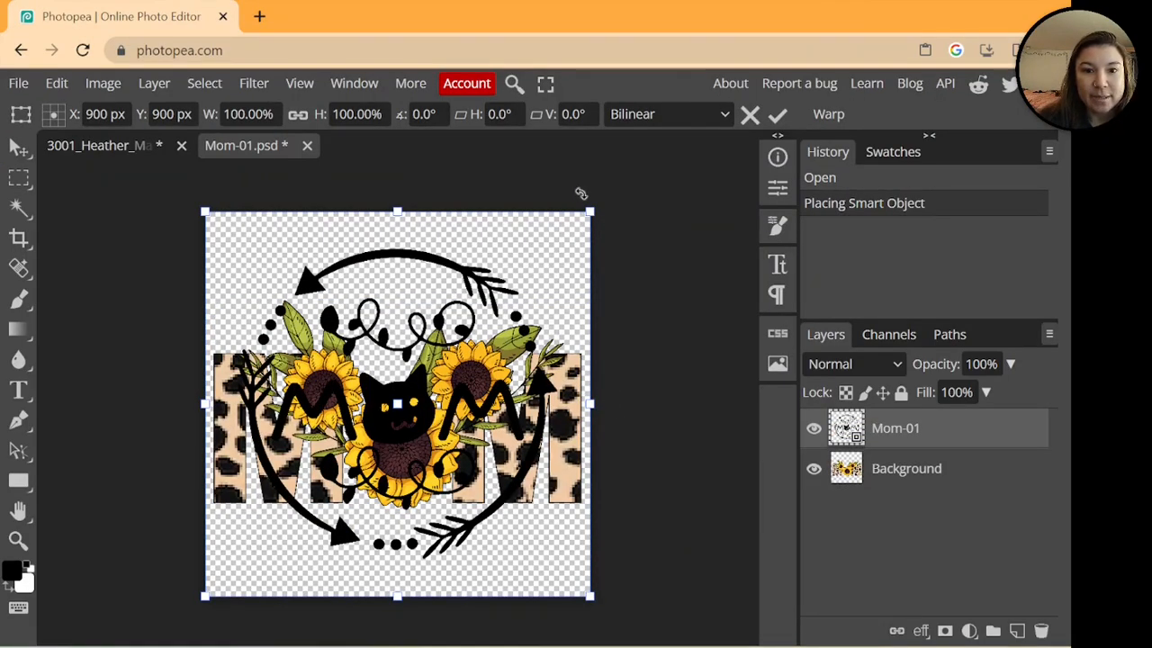
Scale the placed cat design proportionally to 88.67% and centre it horizontally on the canvas, in the lower part.
{"action": "left_click_drag", "start_coordinate": [593, 206], "coordinate": [521, 254]}
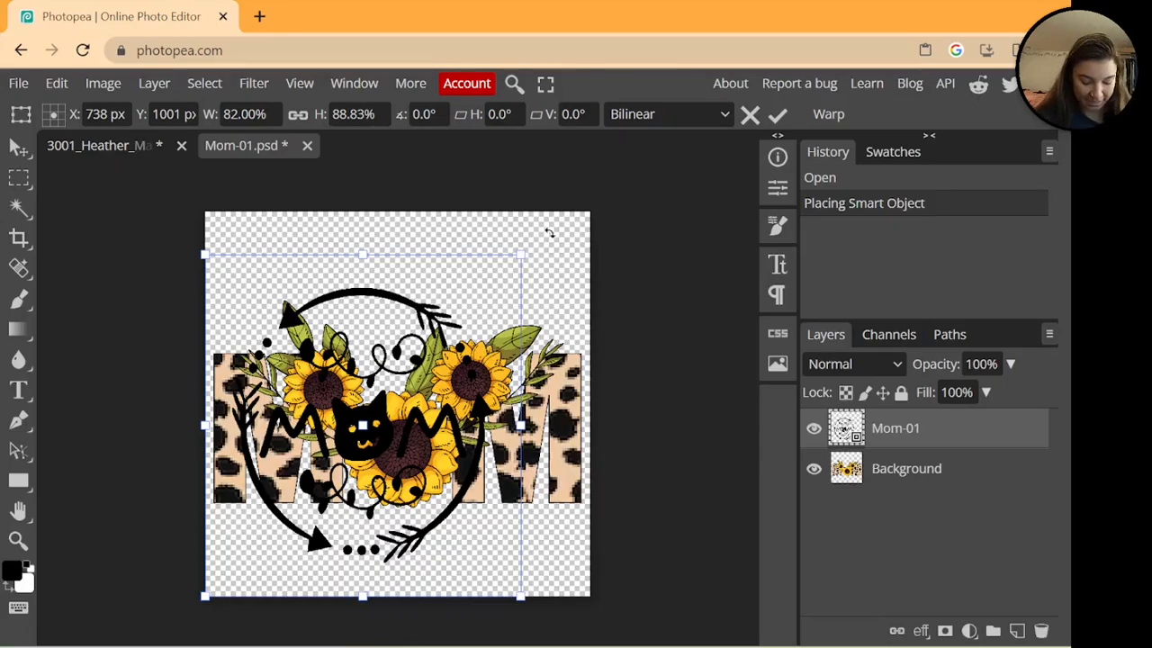
{"action": "key", "text": "ctrl+z"}
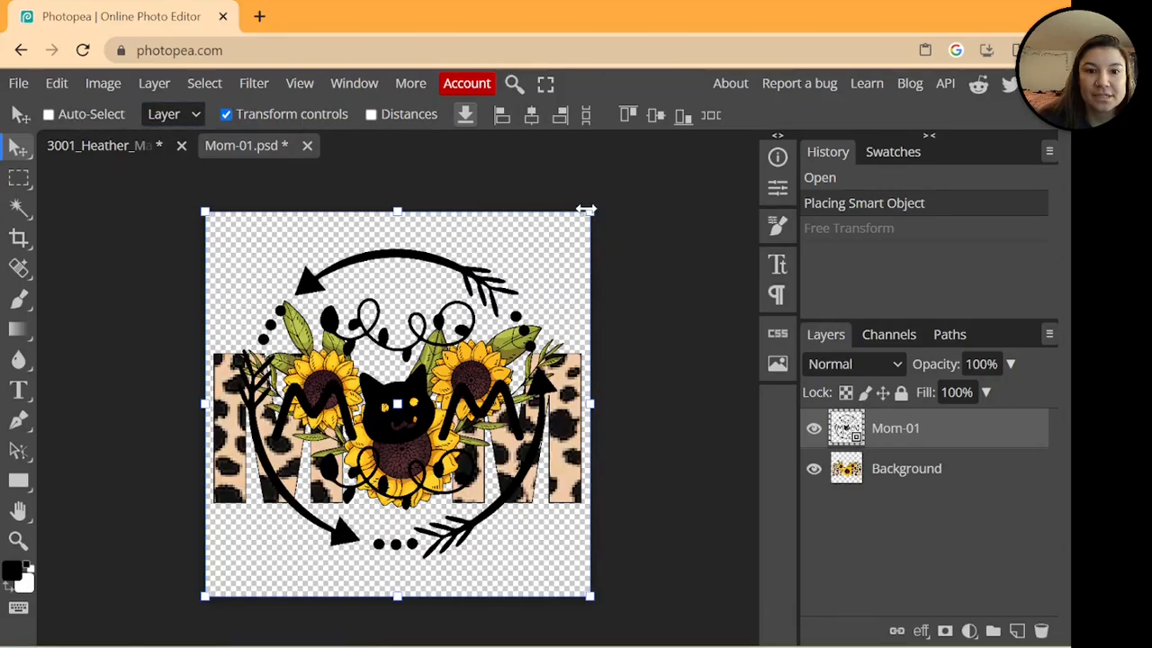
{"action": "left_click_drag", "start_coordinate": [585, 210], "coordinate": [544, 256]}
{"action": "left_click", "coordinate": [298, 115]}
{"action": "left_click_drag", "start_coordinate": [463, 409], "coordinate": [484, 412]}
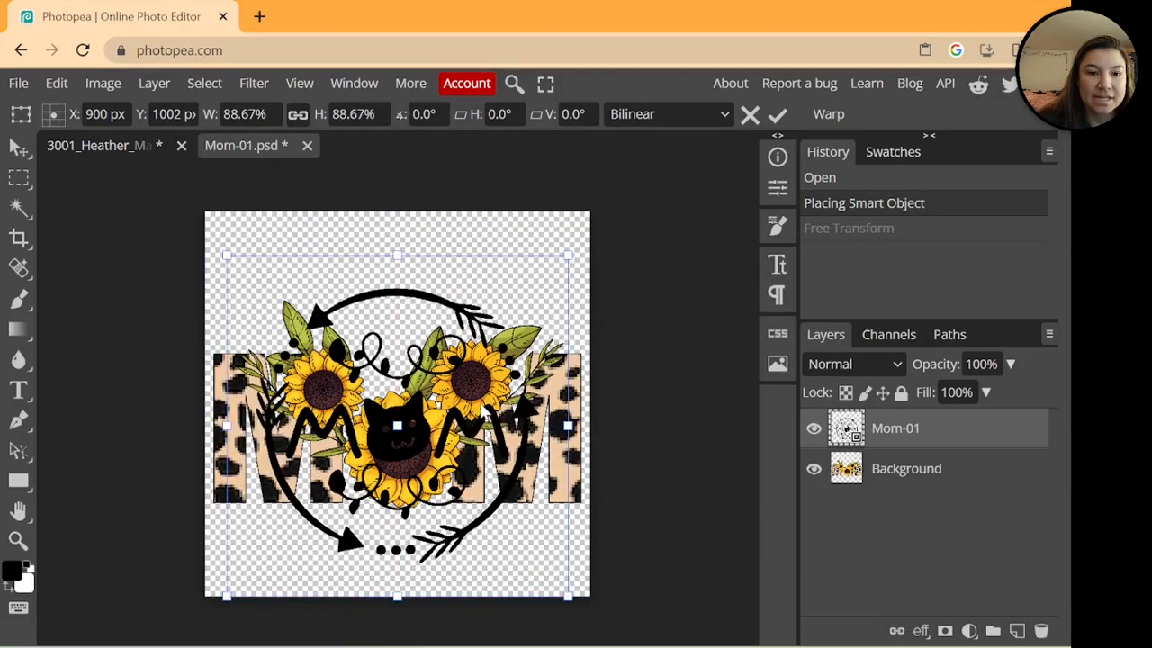
Hide the sunflower Background layer, save the smart object, and close its document to update the shirt mockup.
{"action": "left_click", "coordinate": [814, 471]}
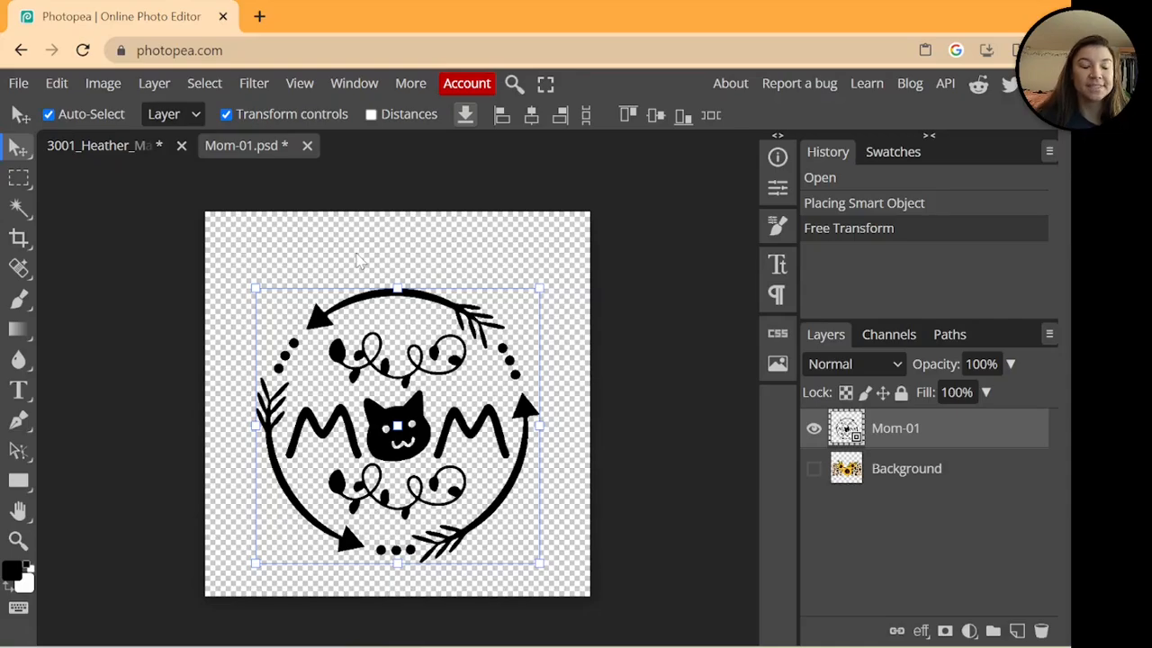
{"action": "key", "text": "ctrl+s"}
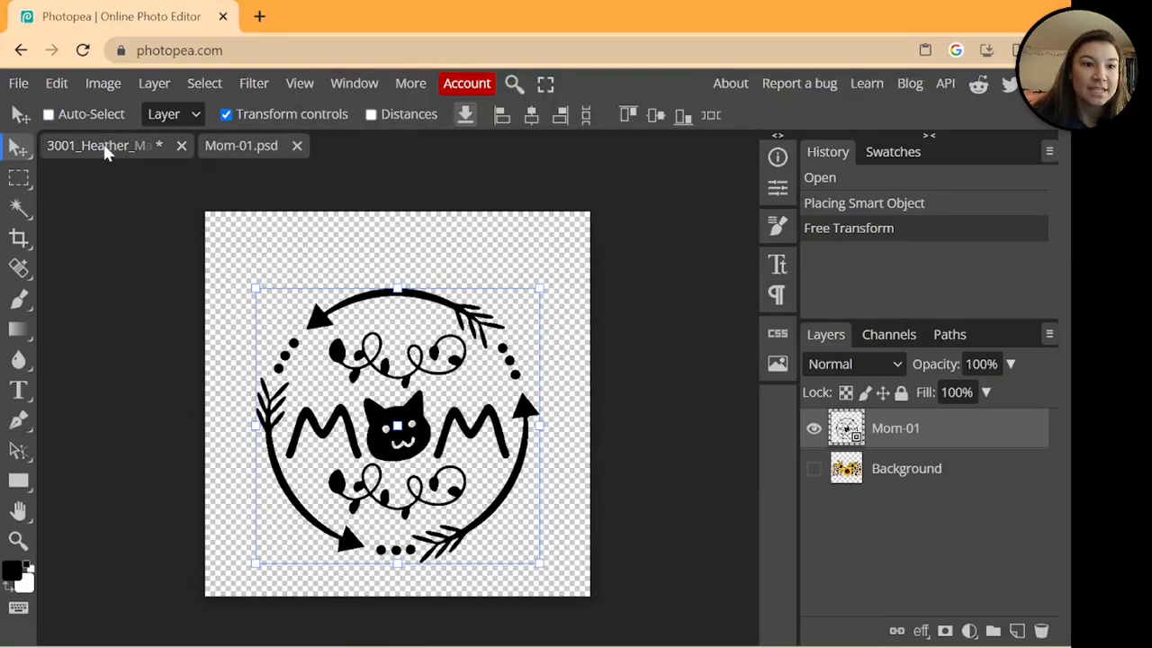
{"action": "left_click", "coordinate": [297, 146]}
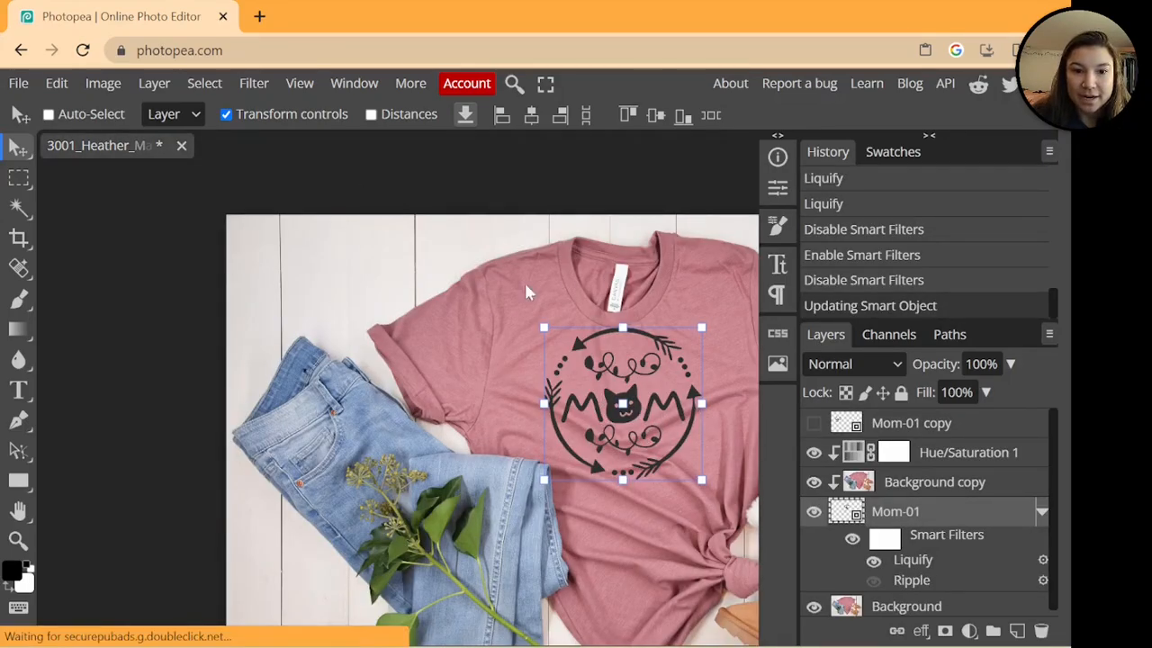
Reopen the Mom-01 smart object, move the cat design down to the canvas's lower edge, save, and return to the mockup.
{"action": "double_click", "coordinate": [855, 515]}
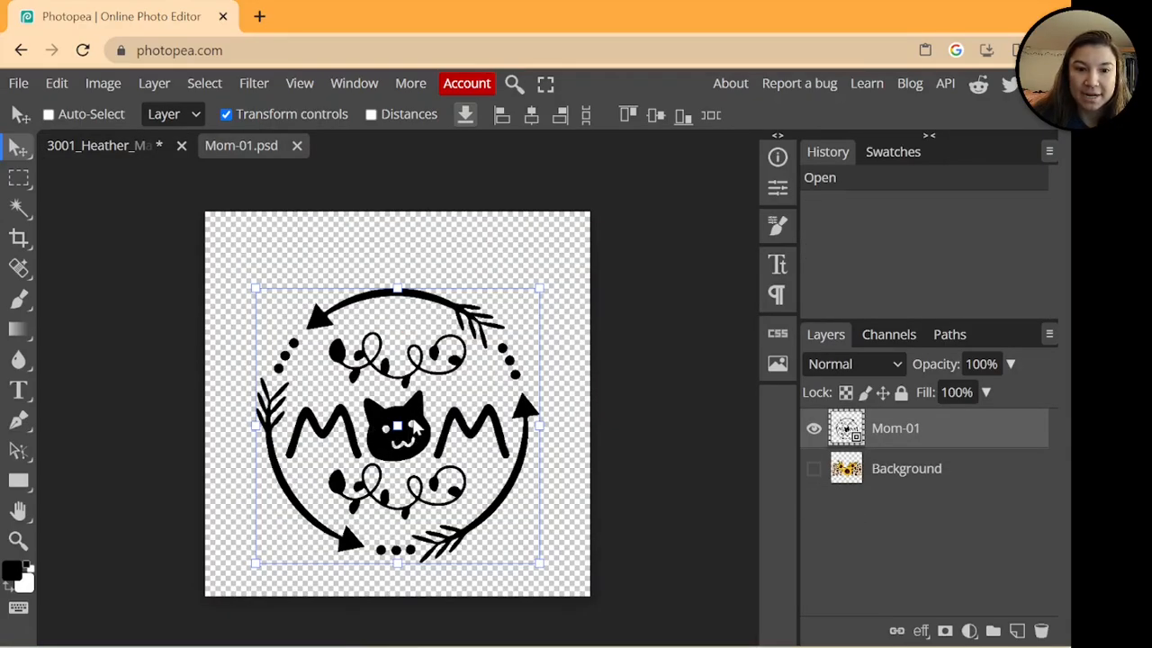
{"action": "left_click_drag", "start_coordinate": [414, 430], "coordinate": [416, 460]}
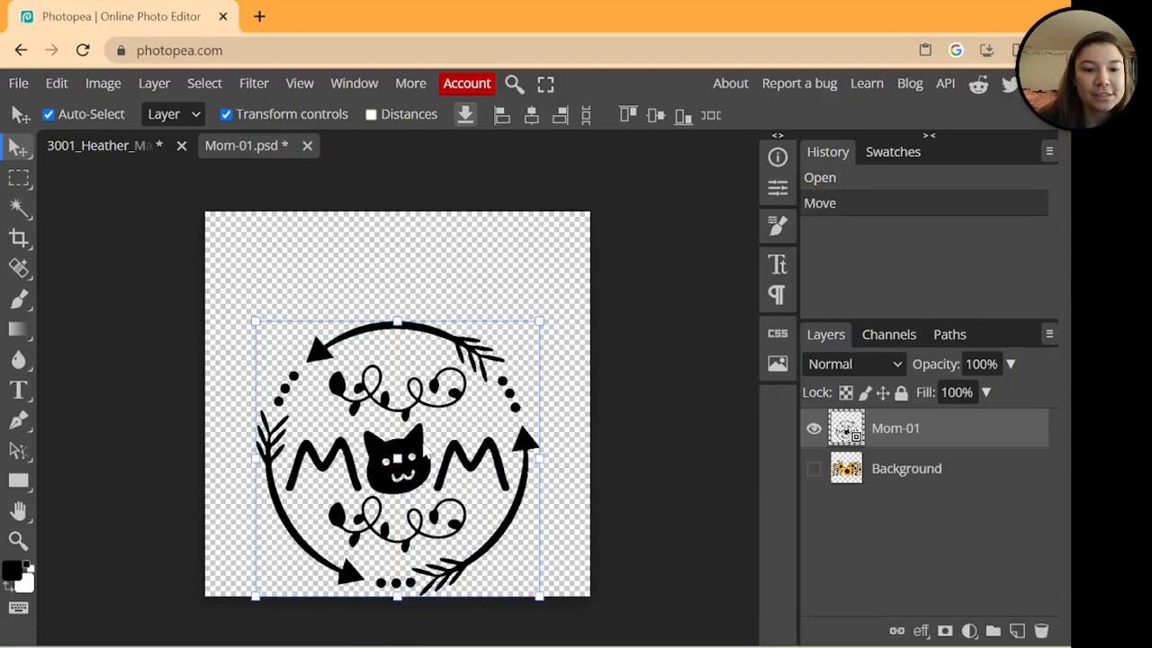
{"action": "key", "text": "ctrl+s"}
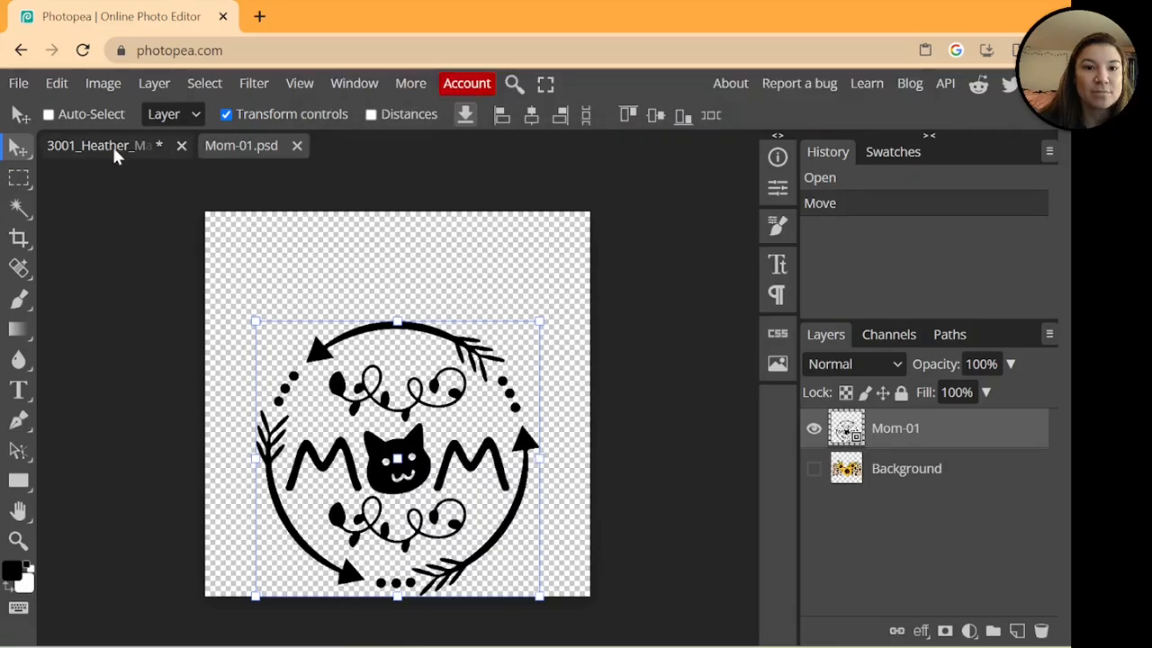
{"action": "left_click", "coordinate": [114, 153]}
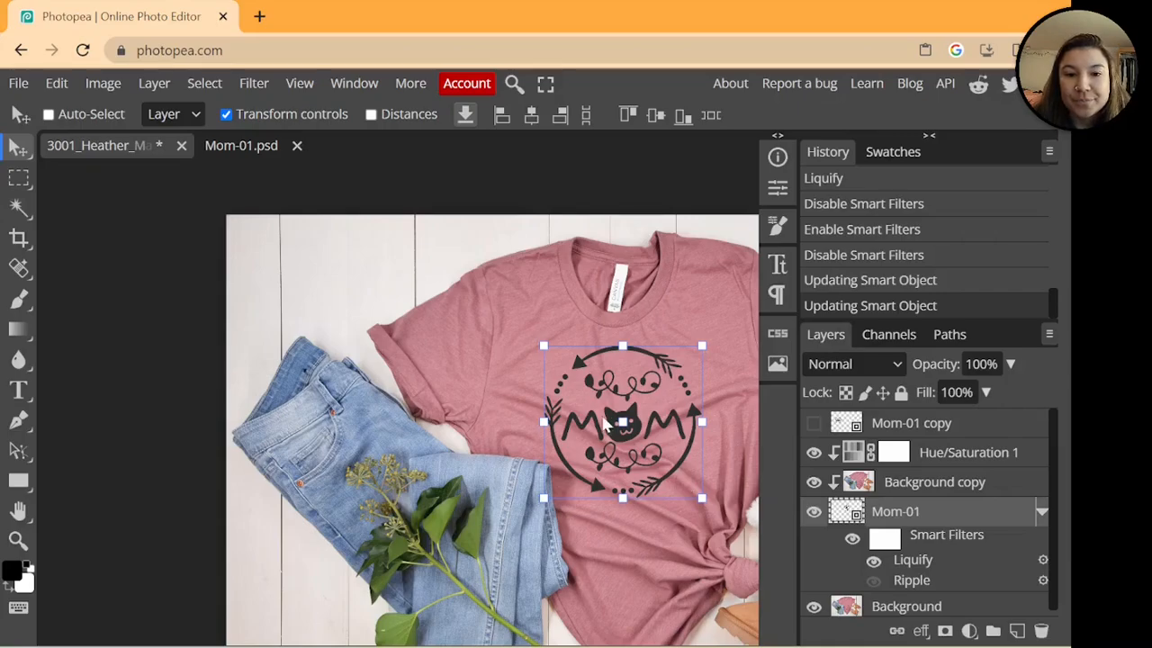
Select the Background copy layer and examine how the replaced cat design sits on the shirt.
{"action": "left_click", "coordinate": [940, 483]}
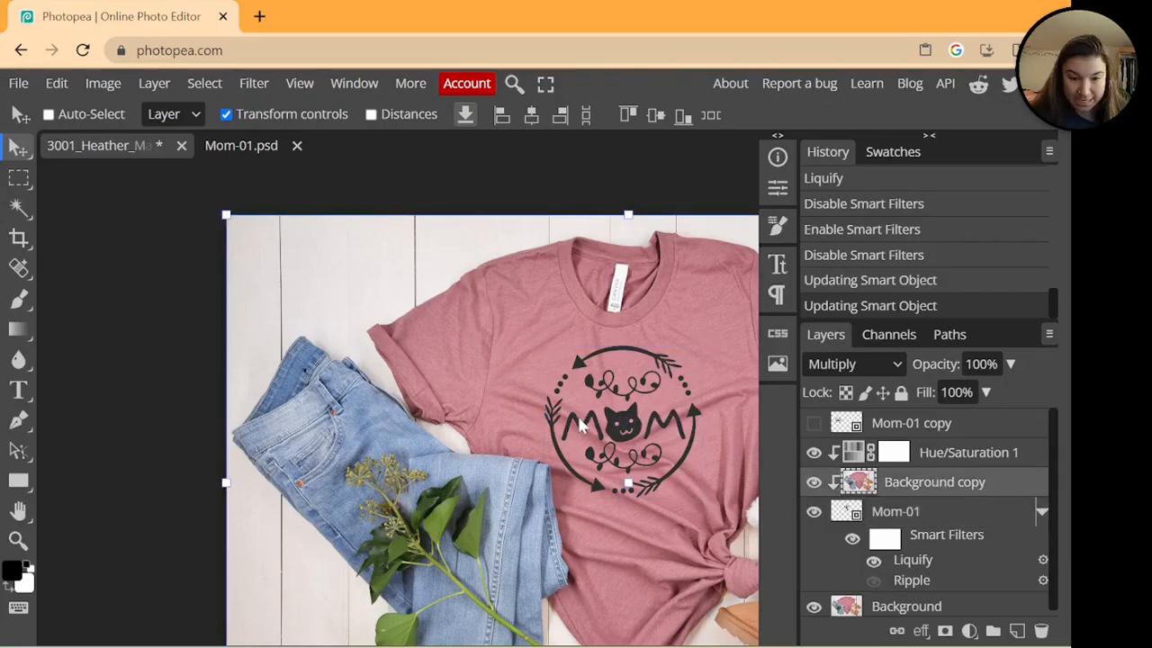
{"action": "scroll", "coordinate": [579, 416], "scroll_direction": "down", "scroll_amount": 1}
{"action": "scroll", "coordinate": [579, 415], "scroll_direction": "up", "scroll_amount": 1}
{"action": "scroll", "coordinate": [578, 417], "scroll_direction": "right", "scroll_amount": 2}
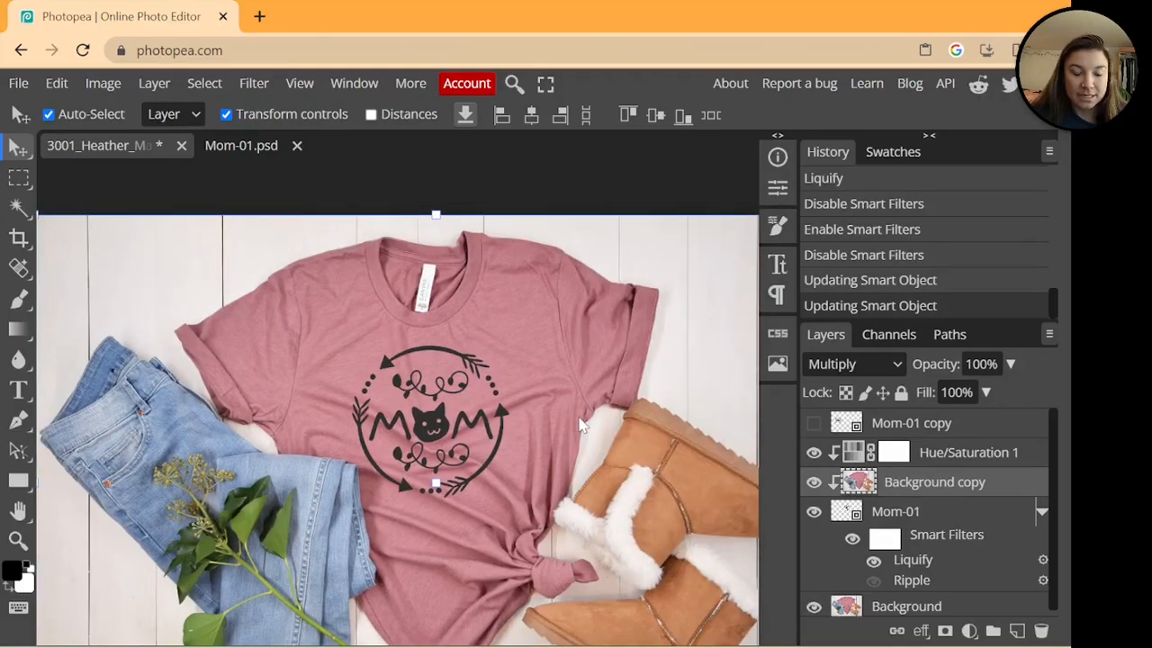
{"action": "scroll", "coordinate": [578, 423], "scroll_direction": "up", "scroll_amount": 1}
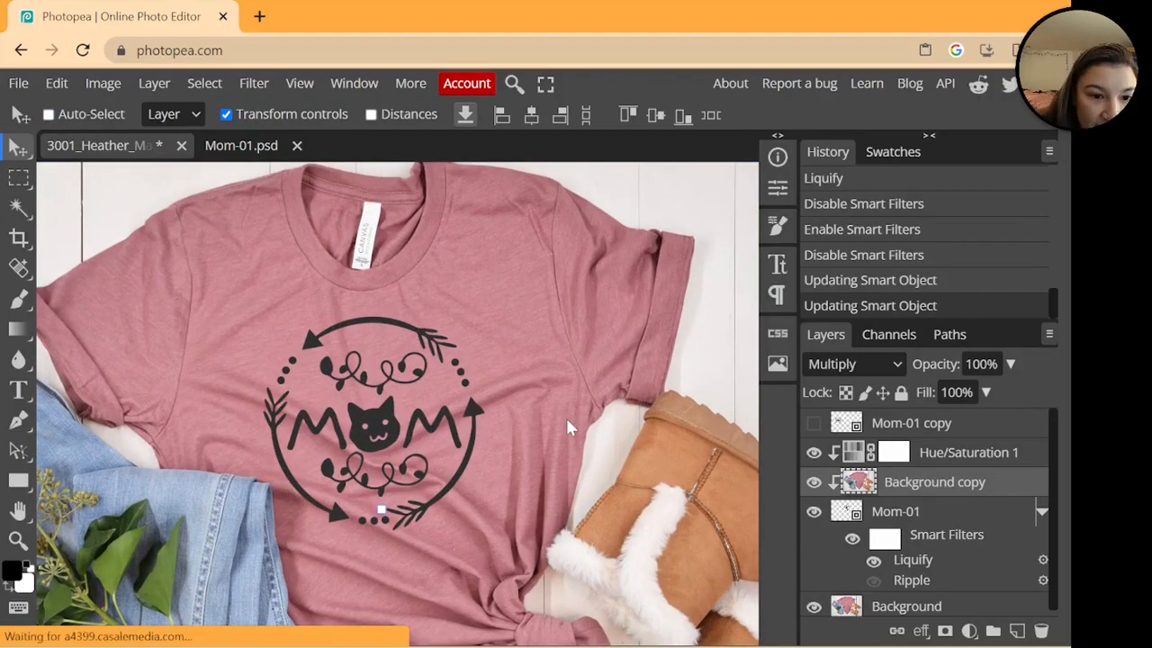
Turn the Ripple smart filter back on, and reopen and confirm the Mom-01 layer's Liquify filter without adding distortion.
{"action": "left_click", "coordinate": [875, 581]}
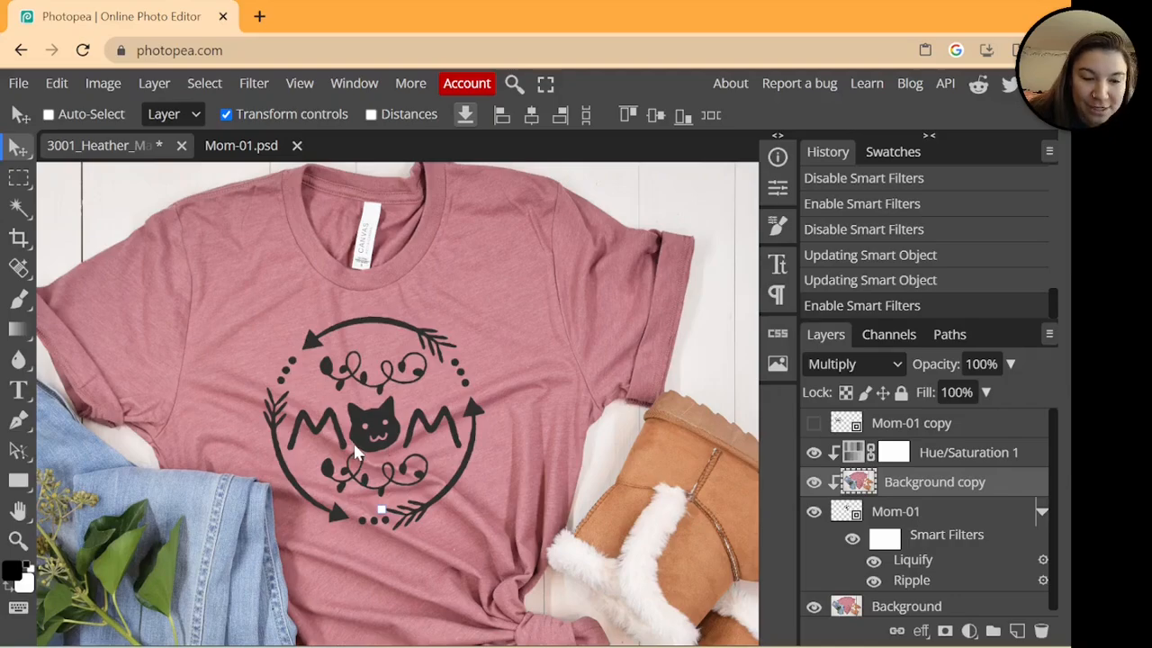
{"action": "left_click", "coordinate": [938, 564]}
{"action": "double_click", "coordinate": [938, 564]}
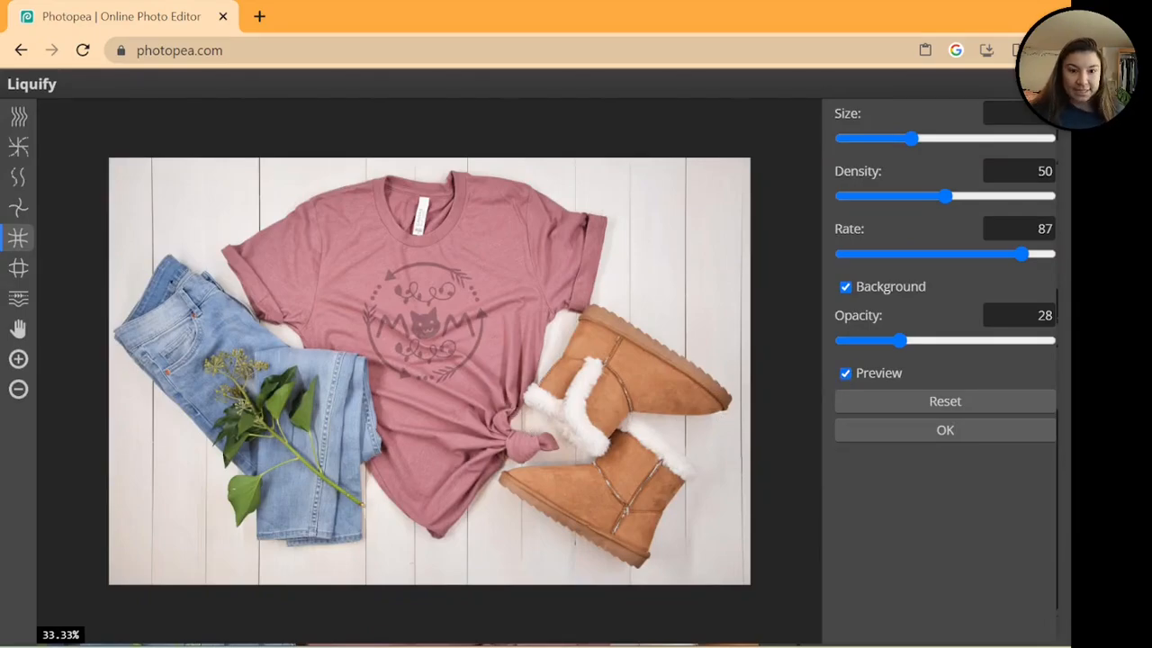
{"action": "scroll", "coordinate": [467, 387], "scroll_direction": "up", "scroll_amount": 2}
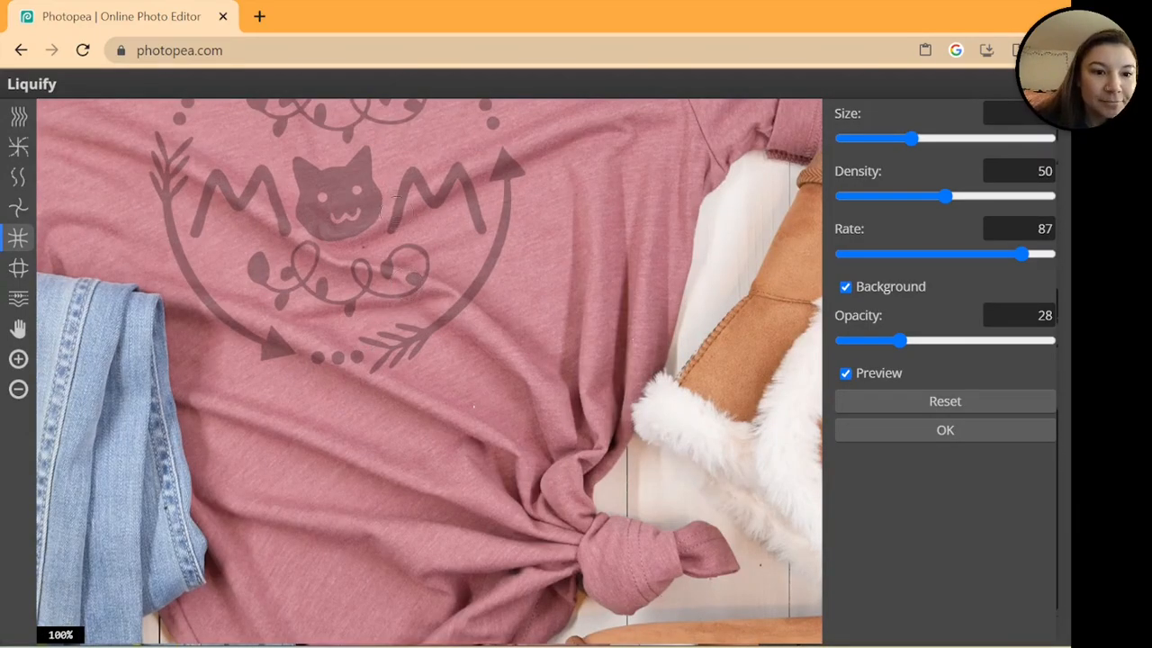
{"action": "left_click", "coordinate": [18, 115]}
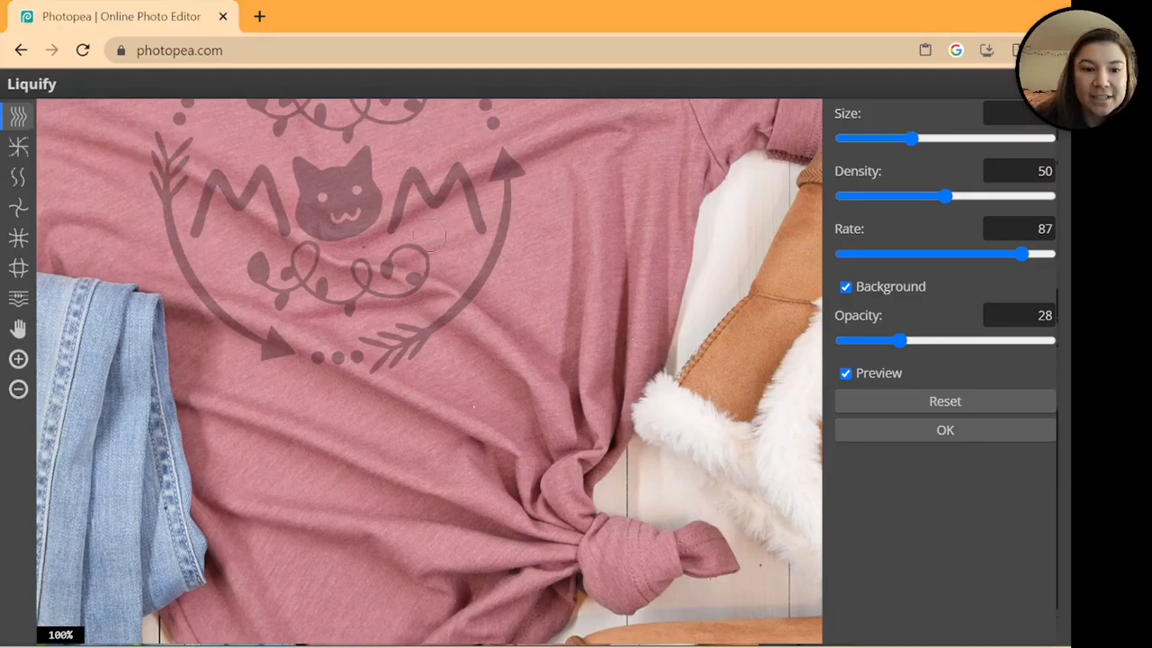
{"action": "left_click", "coordinate": [870, 439]}
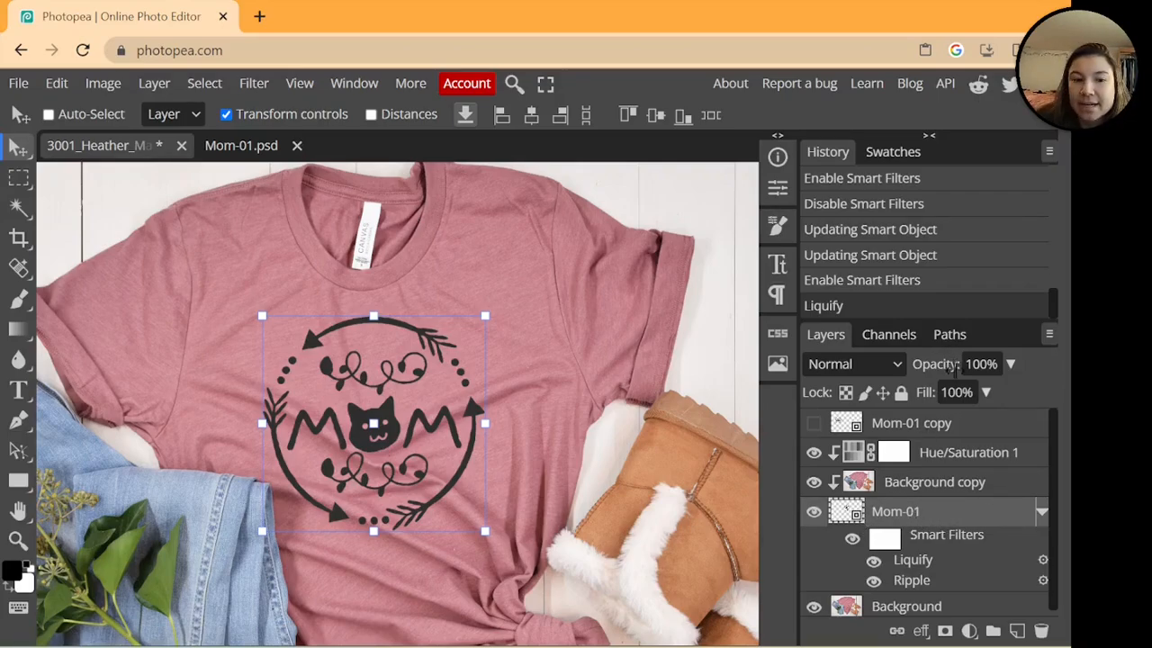
Set the Mom-01 layer's opacity to 97%.
{"action": "left_click_drag", "start_coordinate": [951, 369], "coordinate": [1012, 369]}
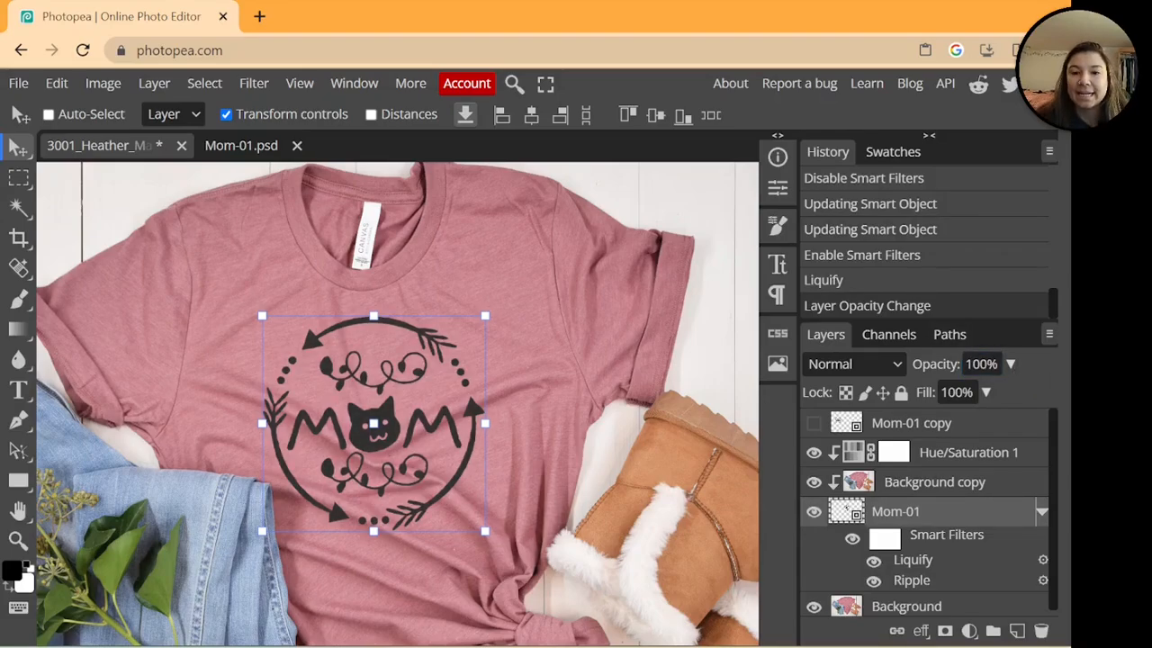
{"action": "left_click_drag", "start_coordinate": [954, 364], "coordinate": [952, 362]}
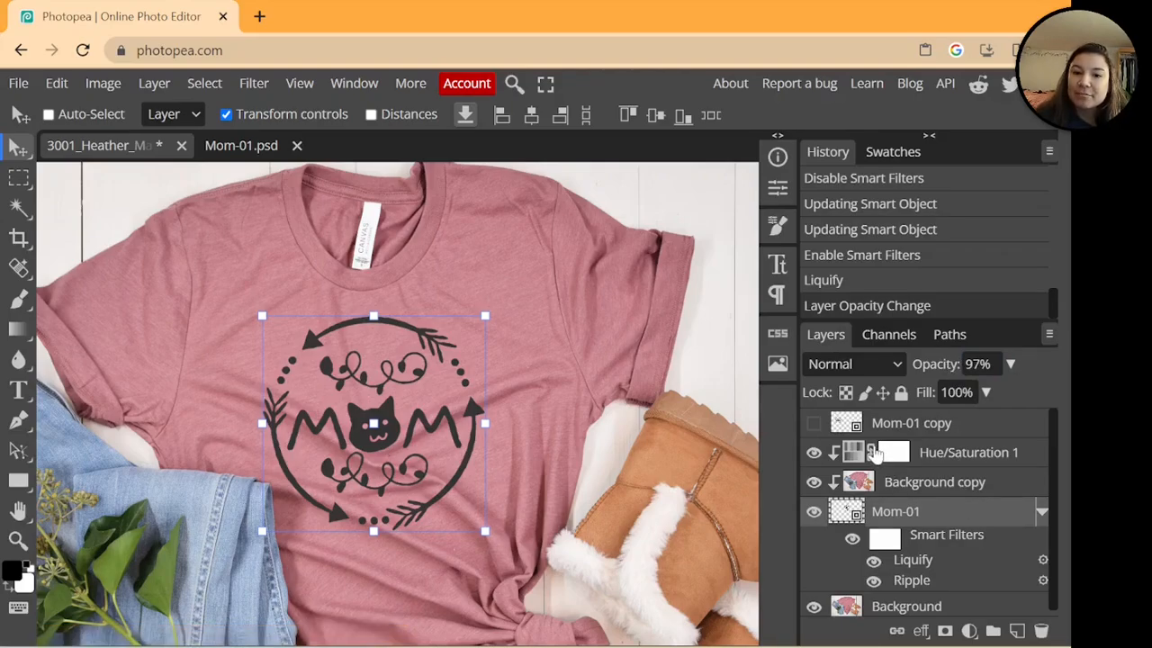
Reset the Hue/Saturation 1 adjustment to its defaults and check the Background copy layer's blend mode.
{"action": "left_click", "coordinate": [862, 454]}
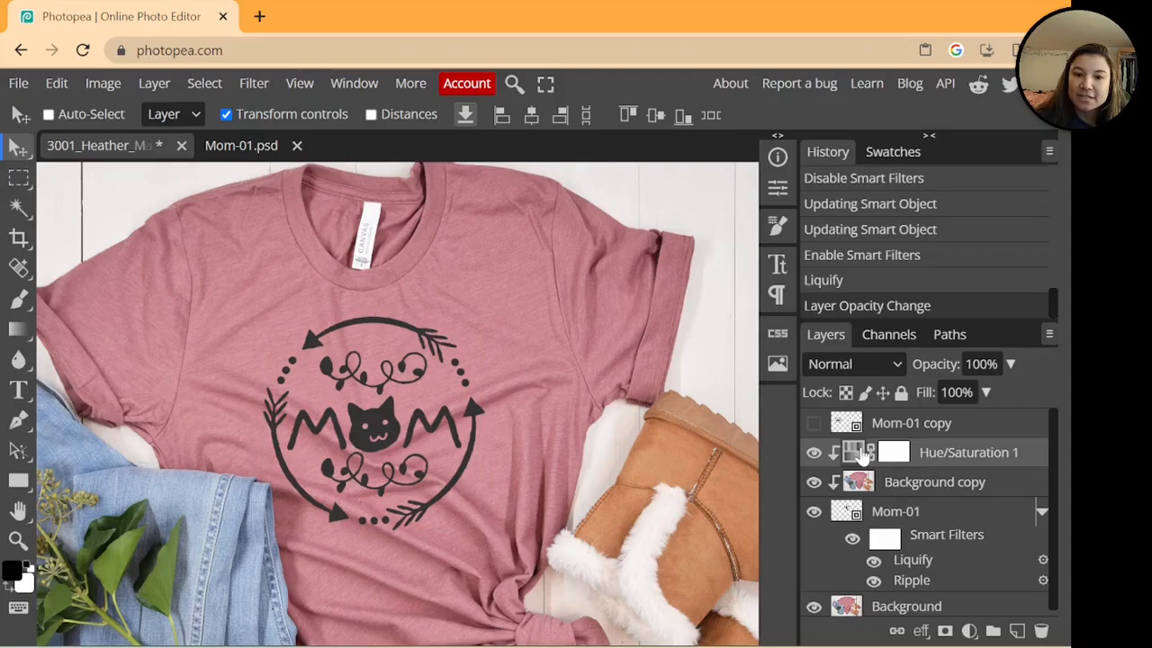
{"action": "left_click", "coordinate": [778, 189]}
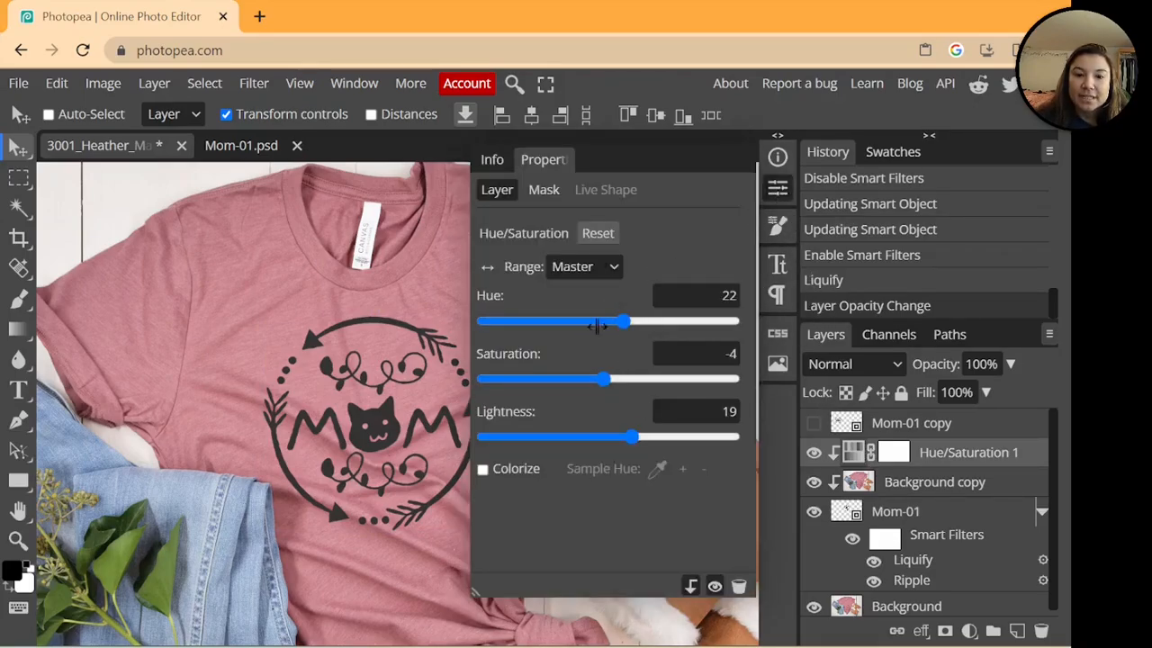
{"action": "left_click", "coordinate": [599, 233]}
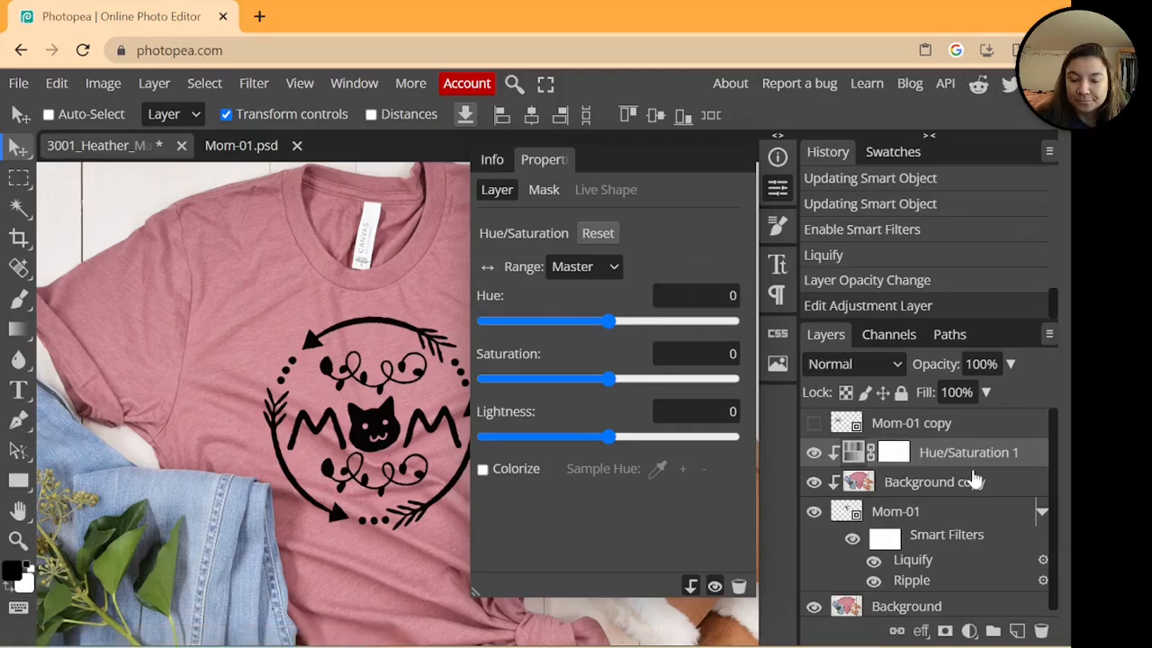
{"action": "left_click", "coordinate": [891, 489]}
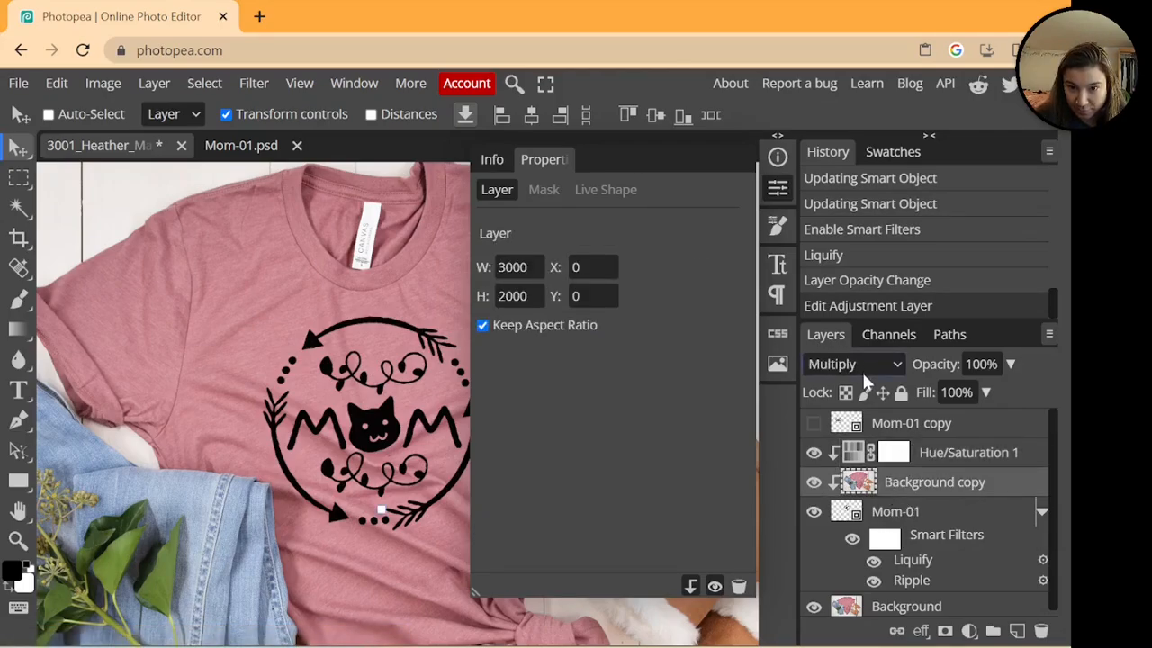
{"action": "left_click", "coordinate": [935, 459]}
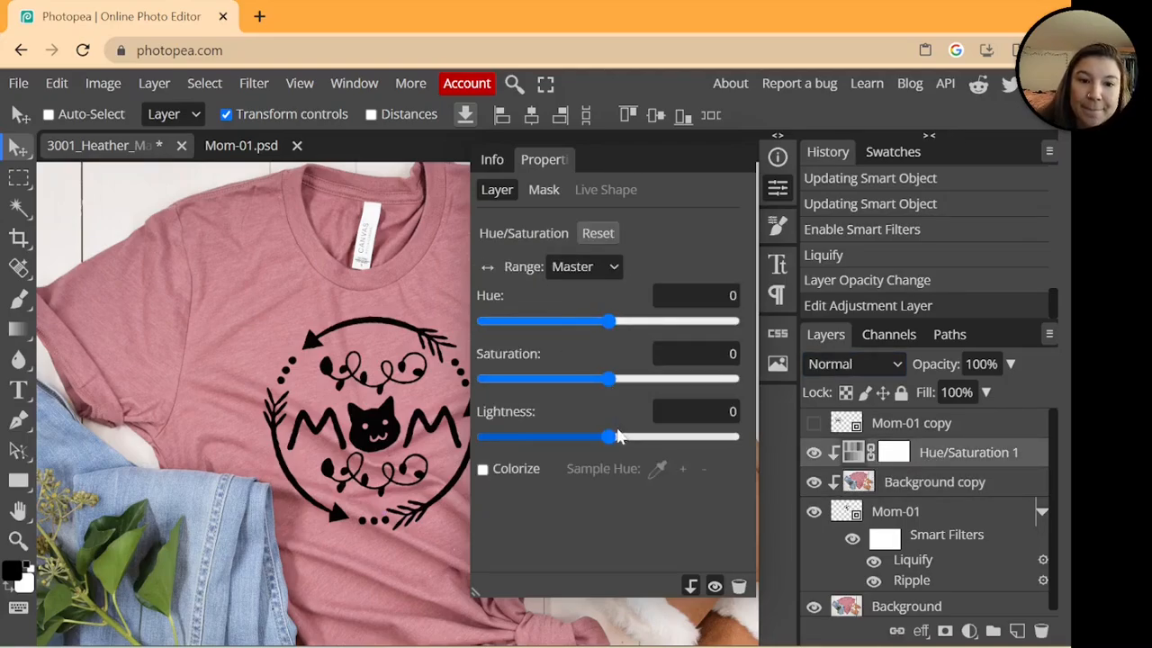
Set the Hue/Saturation 1 adjustment to Hue 30, Saturation 3 and Lightness 16.
{"action": "left_click_drag", "start_coordinate": [616, 435], "coordinate": [652, 441]}
{"action": "left_click_drag", "start_coordinate": [630, 441], "coordinate": [629, 438]}
{"action": "left_click_drag", "start_coordinate": [609, 320], "coordinate": [630, 320]}
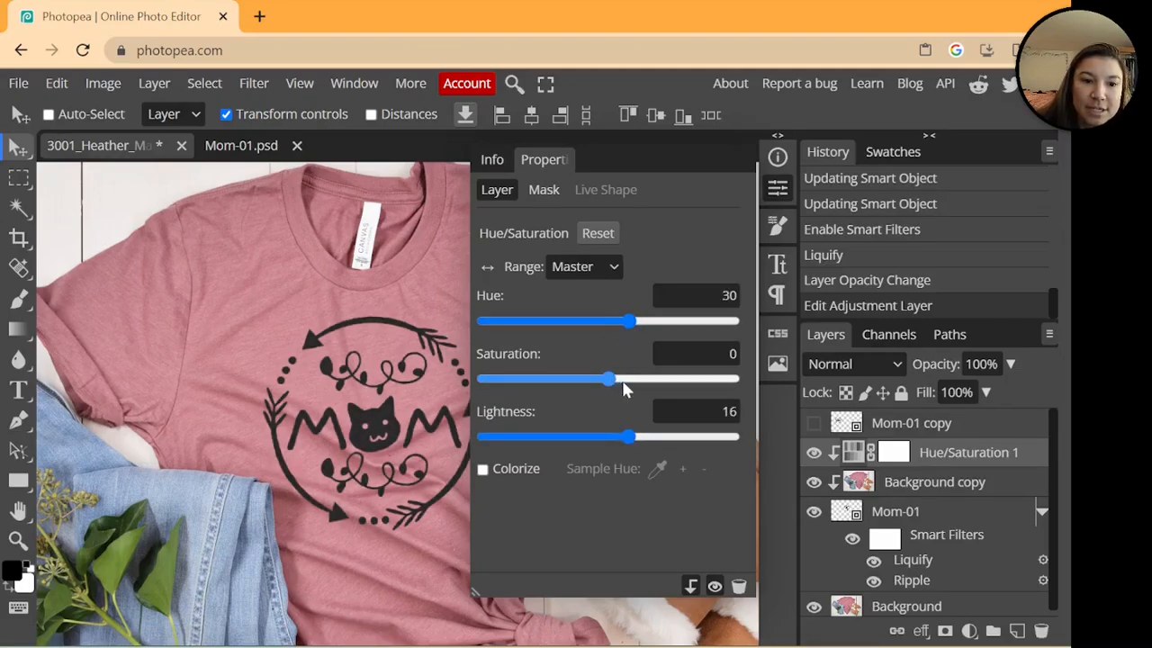
{"action": "mouse_move", "coordinate": [613, 379]}
{"action": "left_mouse_down"}
{"action": "mouse_move", "coordinate": [571, 381]}
{"action": "mouse_move", "coordinate": [612, 381]}
{"action": "left_mouse_up"}
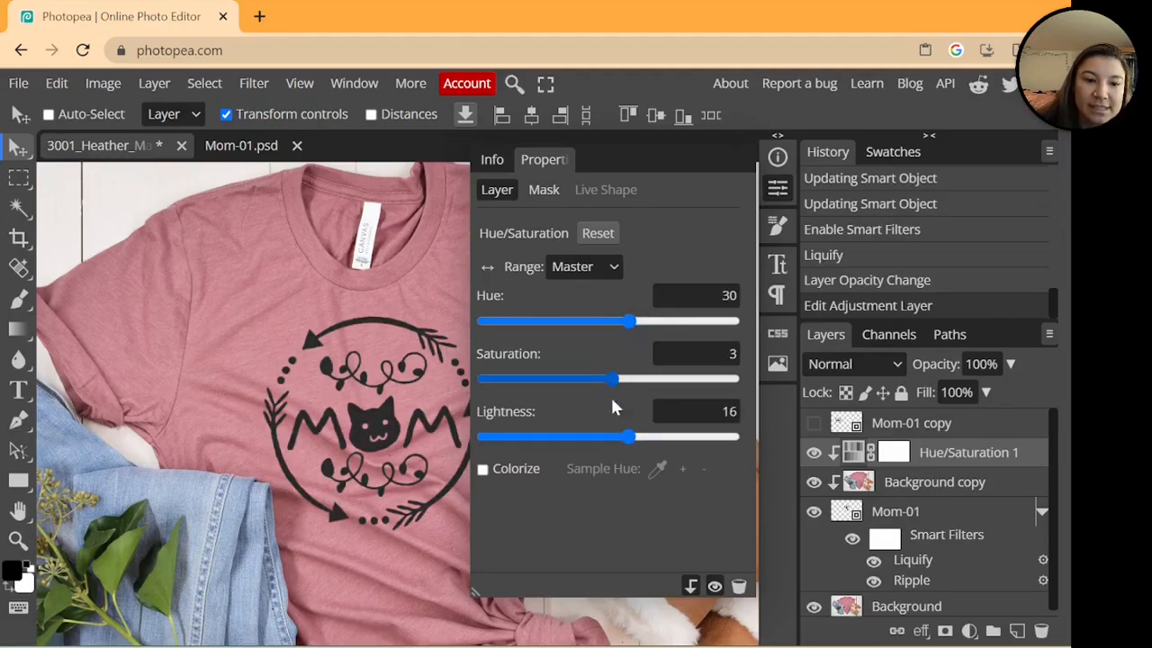
Lower the Hue/Saturation 1 Lightness to 10 while comparing with the temporarily shown Mom-01 copy layer.
{"action": "left_click", "coordinate": [812, 423]}
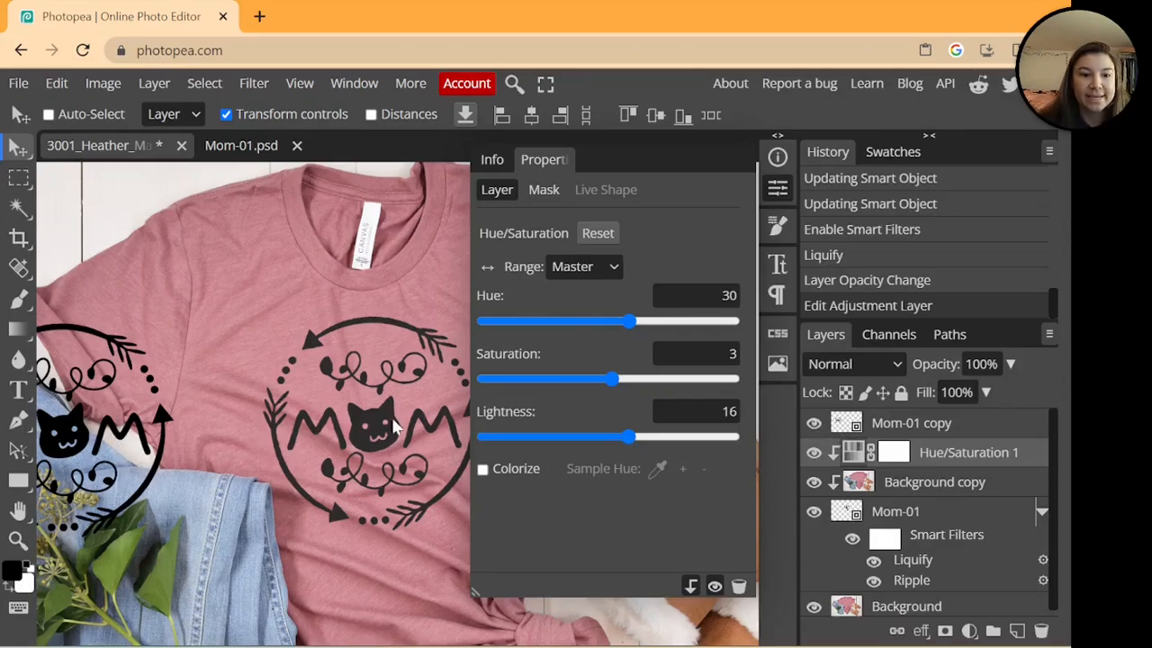
{"action": "left_click_drag", "start_coordinate": [626, 439], "coordinate": [620, 442]}
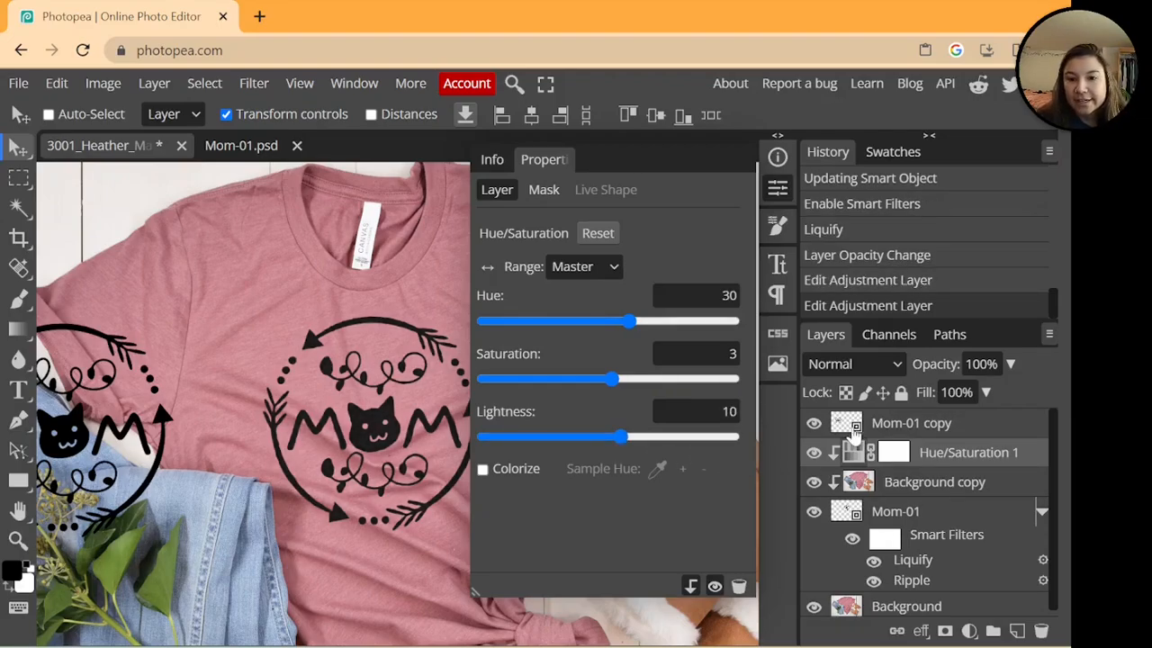
{"action": "left_click", "coordinate": [776, 191]}
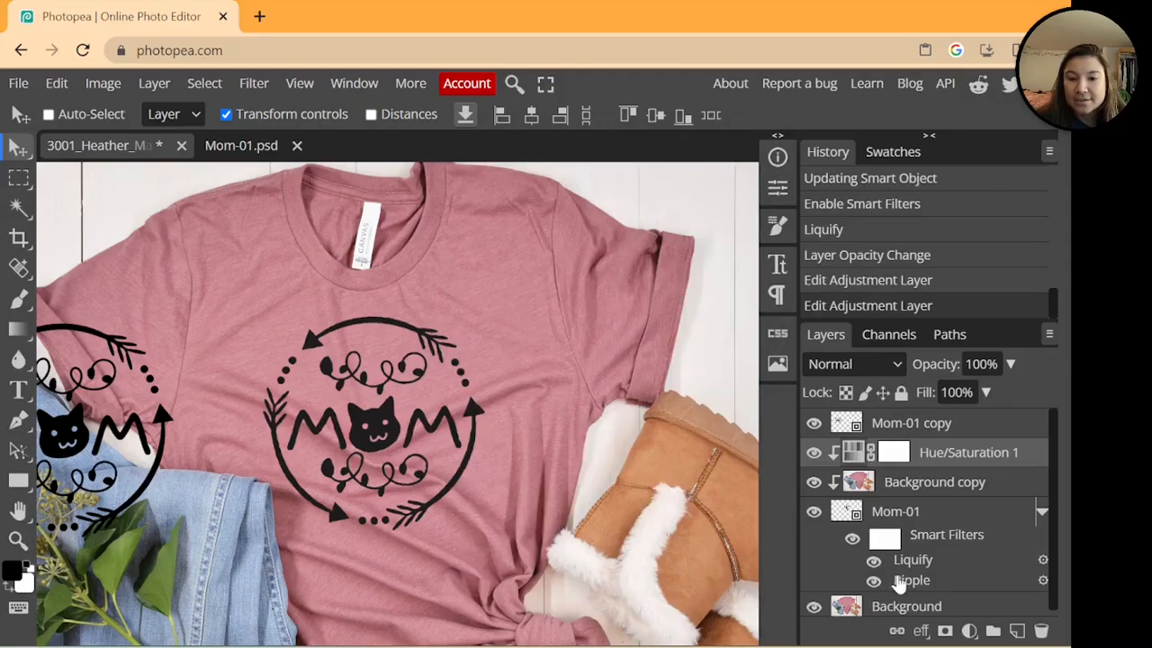
{"action": "scroll", "coordinate": [900, 583], "scroll_direction": "down", "scroll_amount": 1}
{"action": "scroll", "coordinate": [816, 476], "scroll_direction": "up", "scroll_amount": 1}
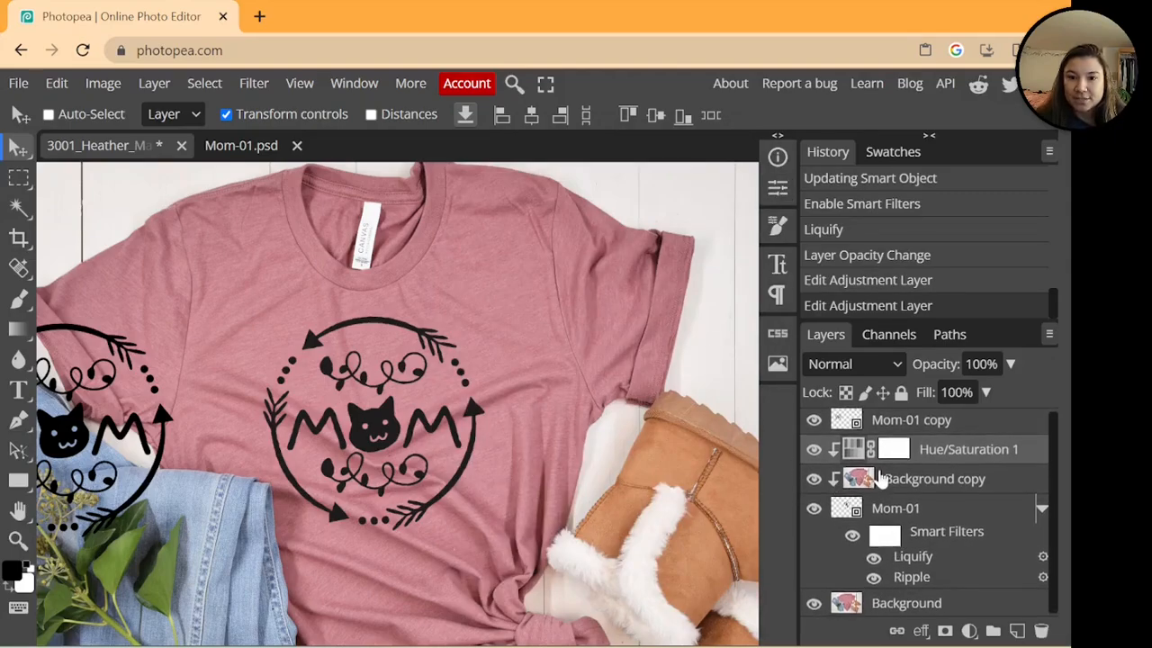
{"action": "left_click", "coordinate": [813, 423]}
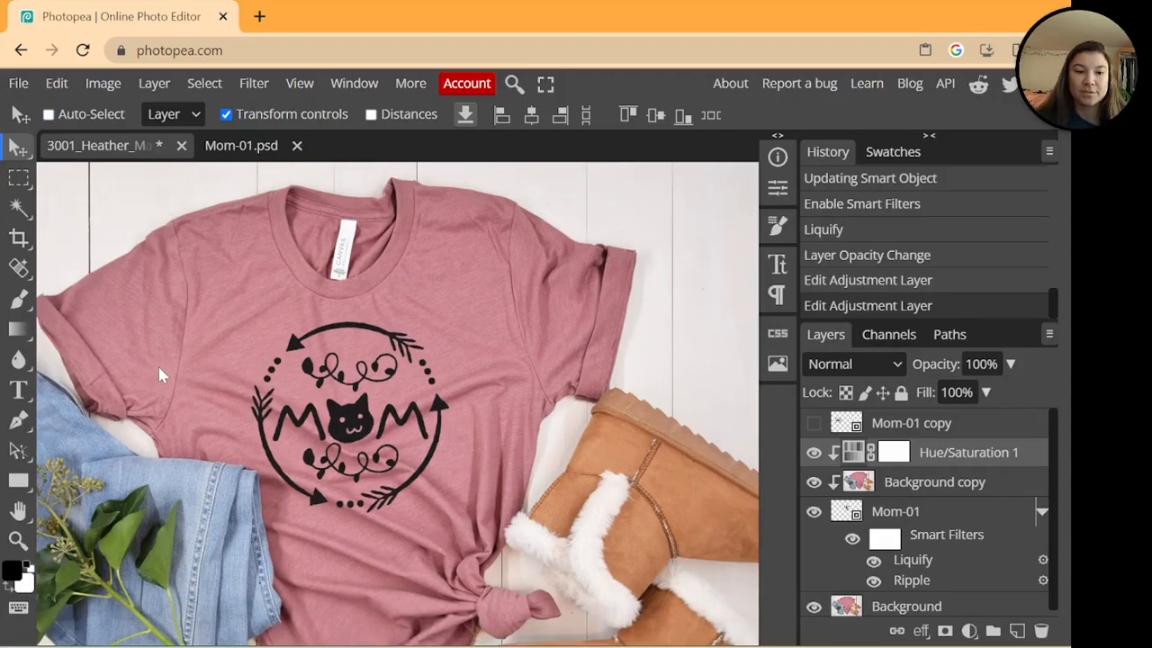
Close the Mom-01.psd smart object document and review the whole shirt mockup.
{"action": "left_click", "coordinate": [250, 145]}
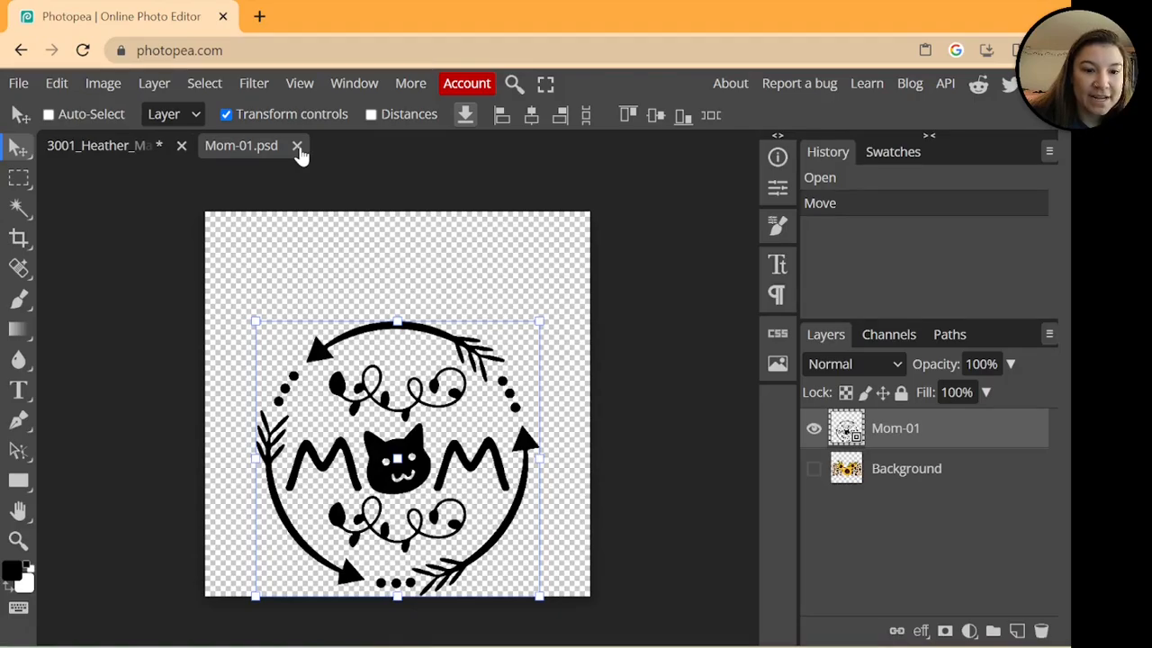
{"action": "left_click", "coordinate": [297, 146]}
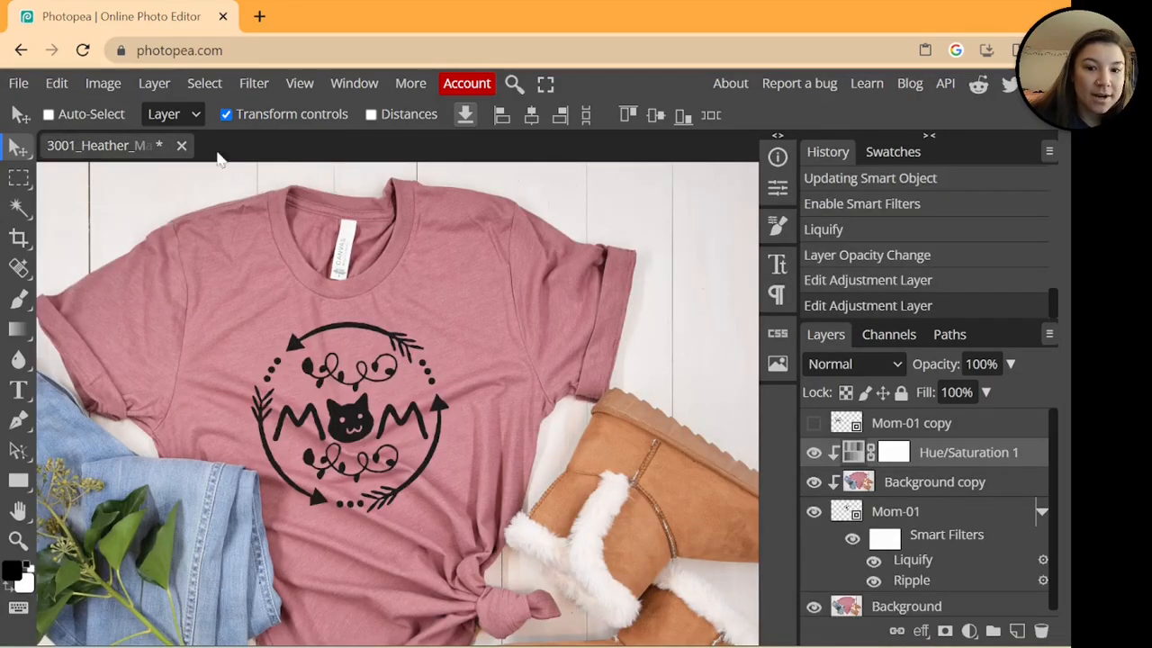
{"action": "scroll", "coordinate": [842, 585], "scroll_direction": "down", "scroll_amount": 1}
{"action": "scroll", "coordinate": [843, 589], "scroll_direction": "up", "scroll_amount": 1}
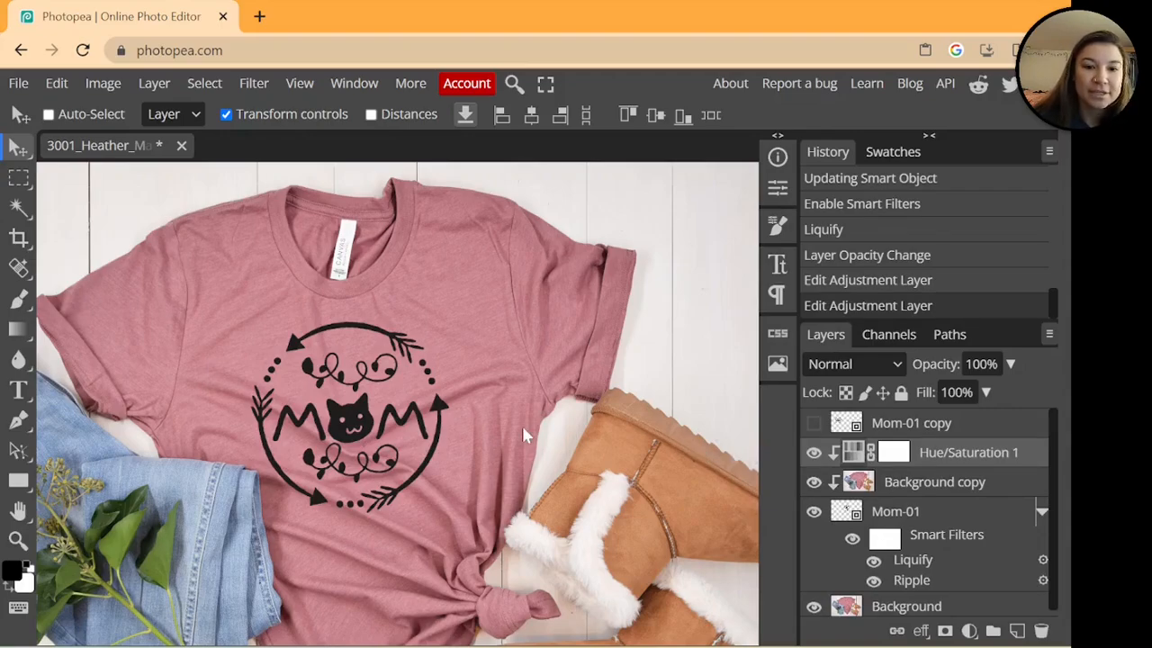
{"action": "scroll", "coordinate": [344, 409], "scroll_direction": "down", "scroll_amount": 4}
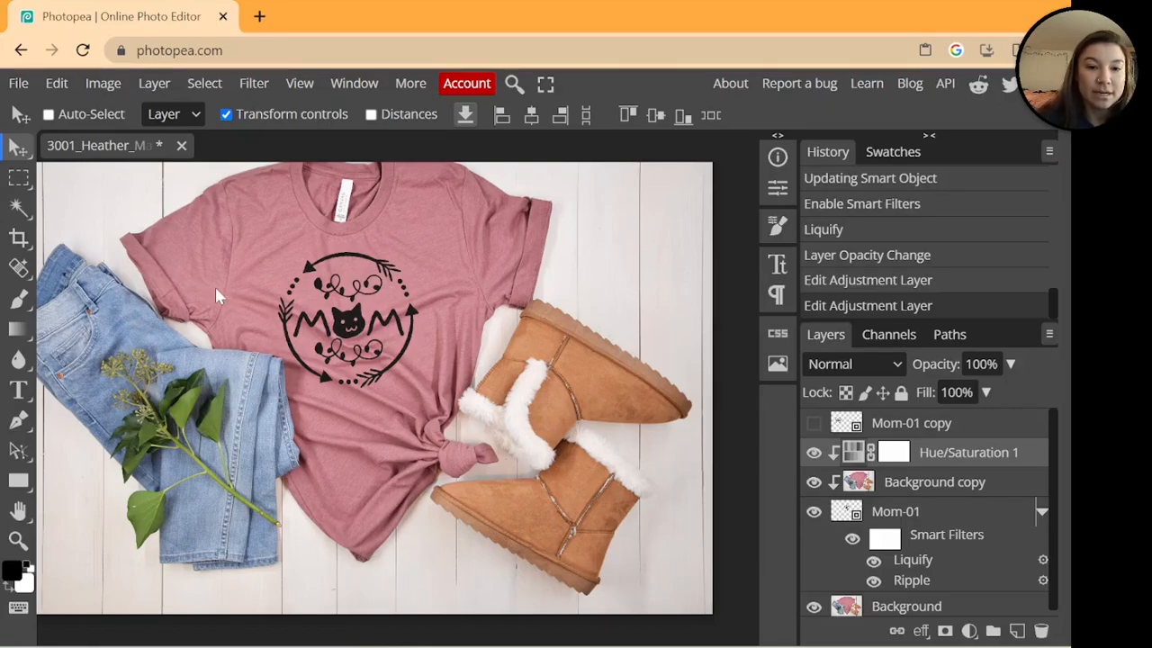
Save the mockup as a PSD file named TEMPLATE BC3001 Mauve in the Mom-32888657 folder.
{"action": "left_click", "coordinate": [19, 84]}
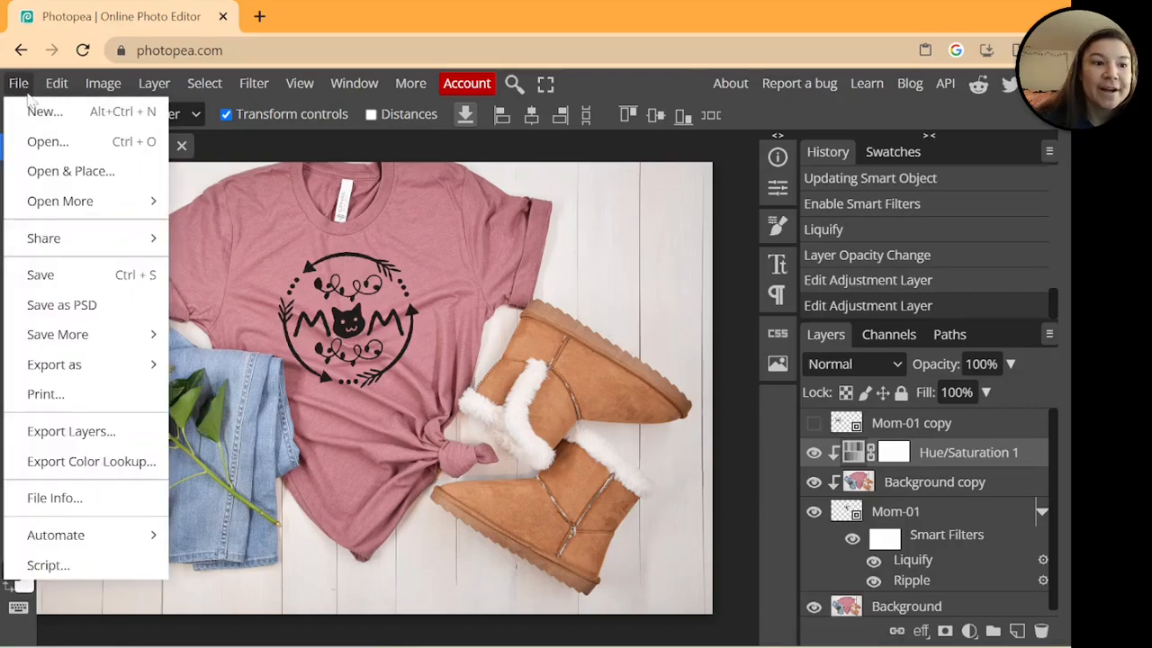
{"action": "left_click", "coordinate": [65, 308]}
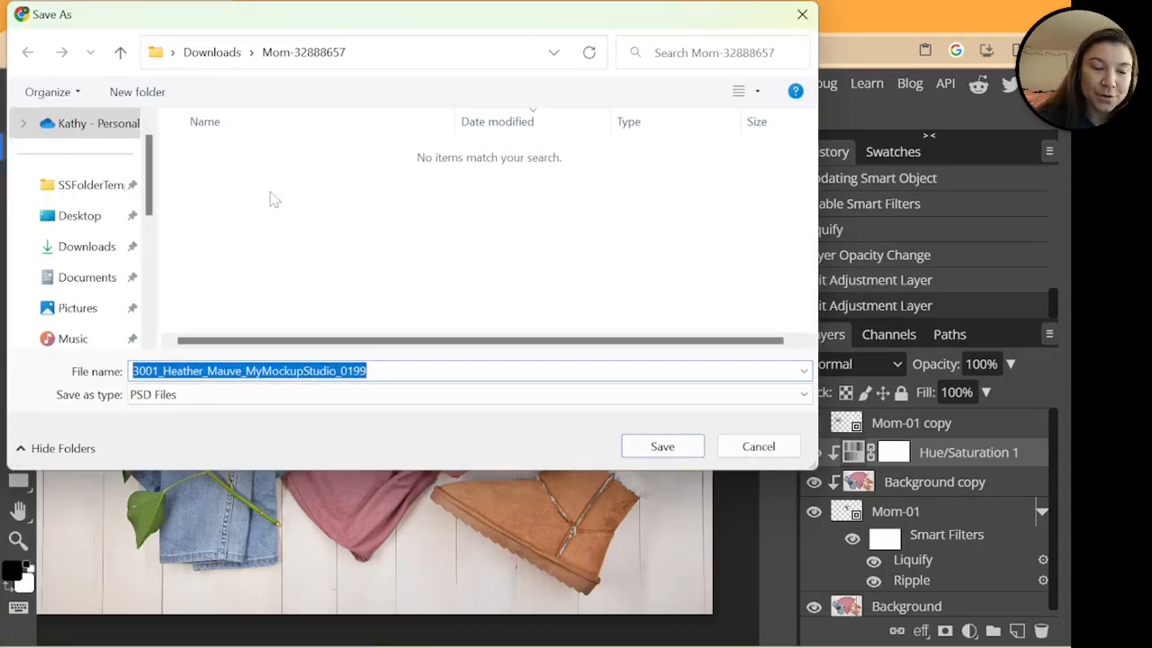
{"action": "type", "text": "TEMPLATE BC3001 Mauve"}
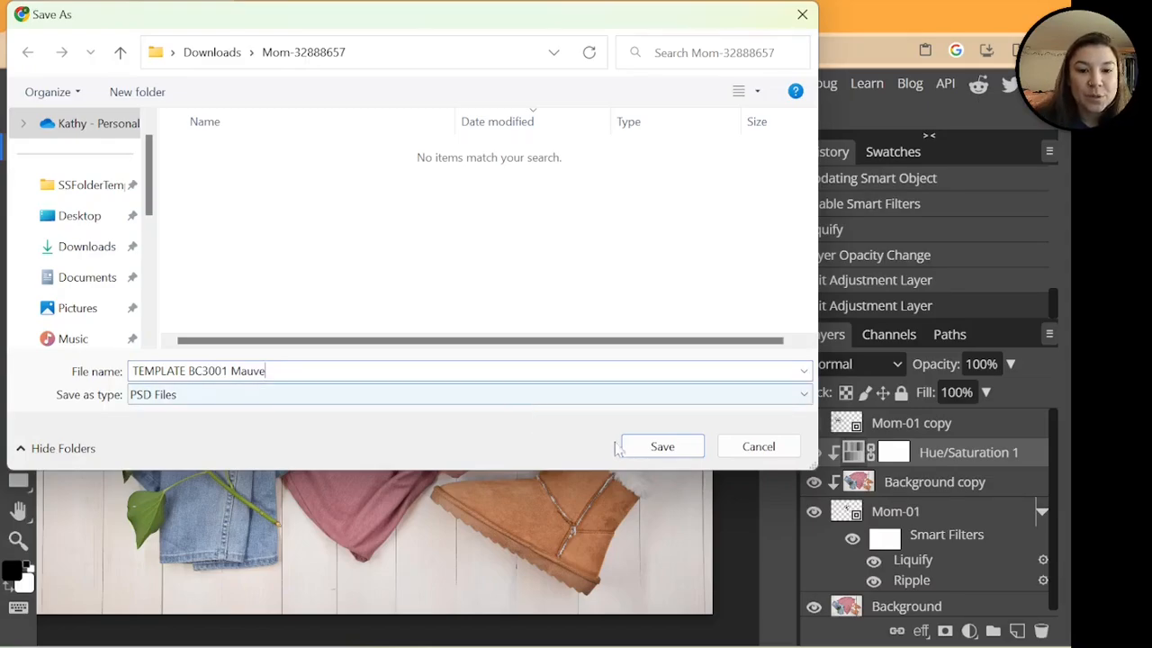
{"action": "left_click", "coordinate": [663, 446]}
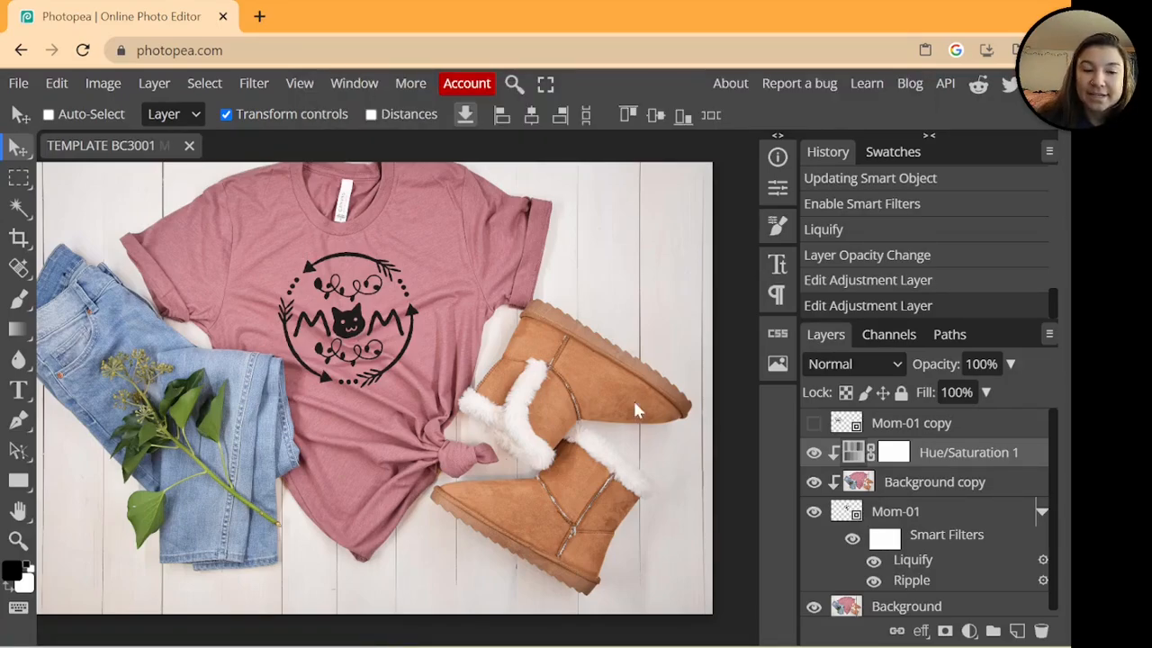
Export the mockup as a 3000 × 2000 px PNG at 100% quality.
{"action": "left_click", "coordinate": [18, 85]}
{"action": "mouse_move", "coordinate": [136, 368]}
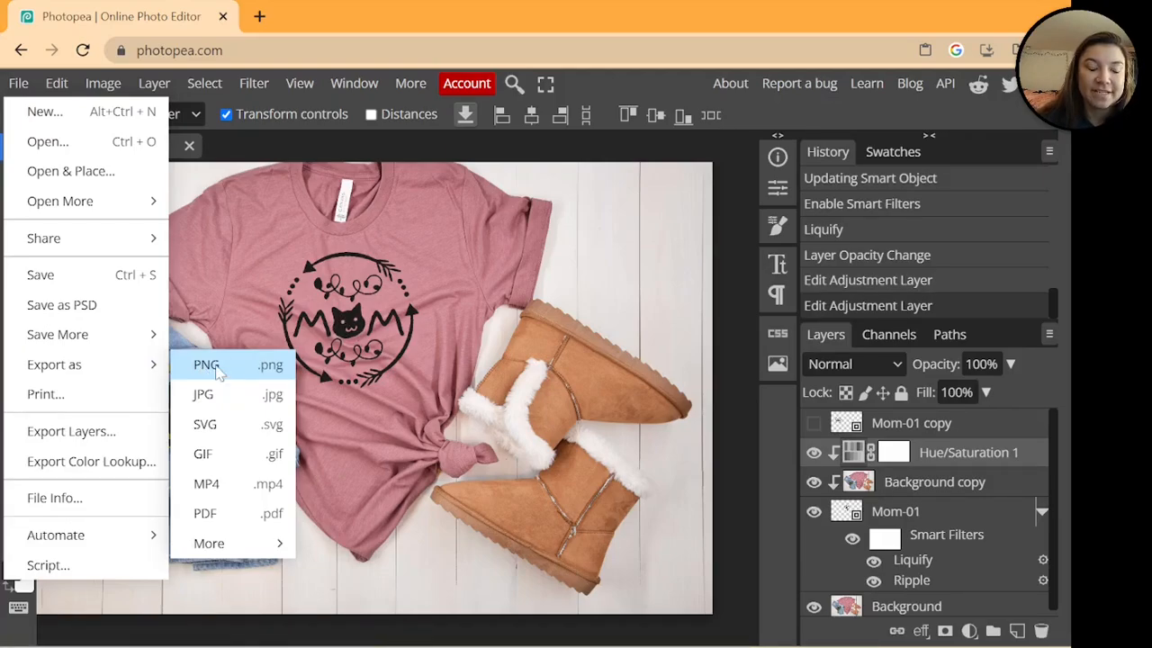
{"action": "left_click", "coordinate": [216, 367]}
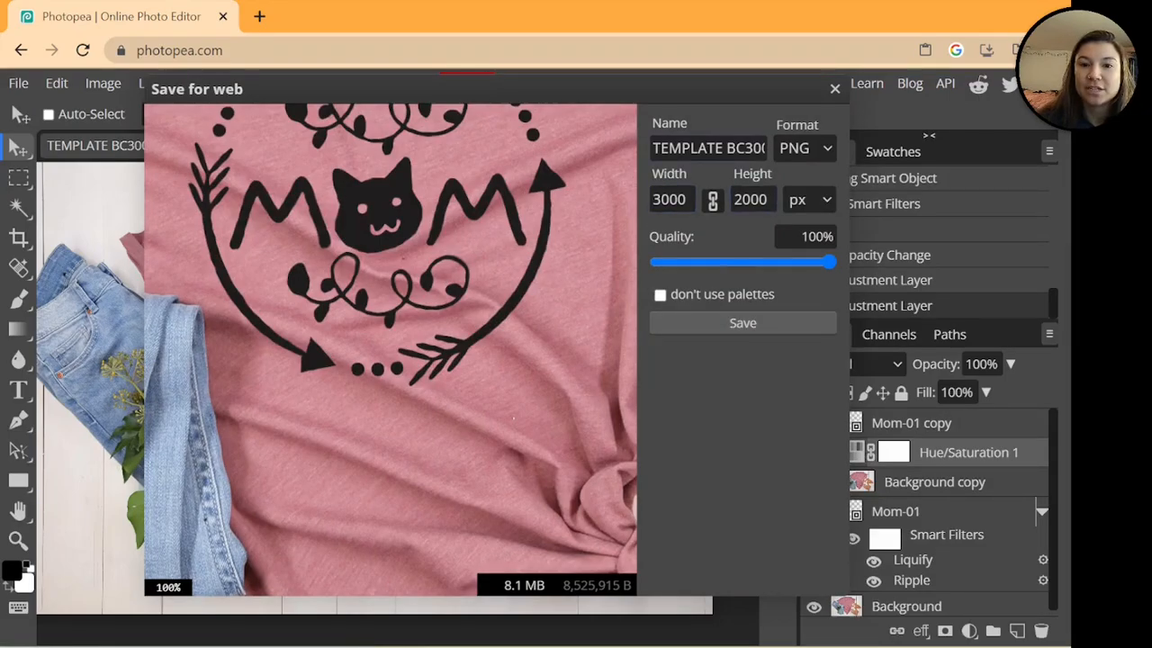
{"action": "left_click", "coordinate": [745, 326]}
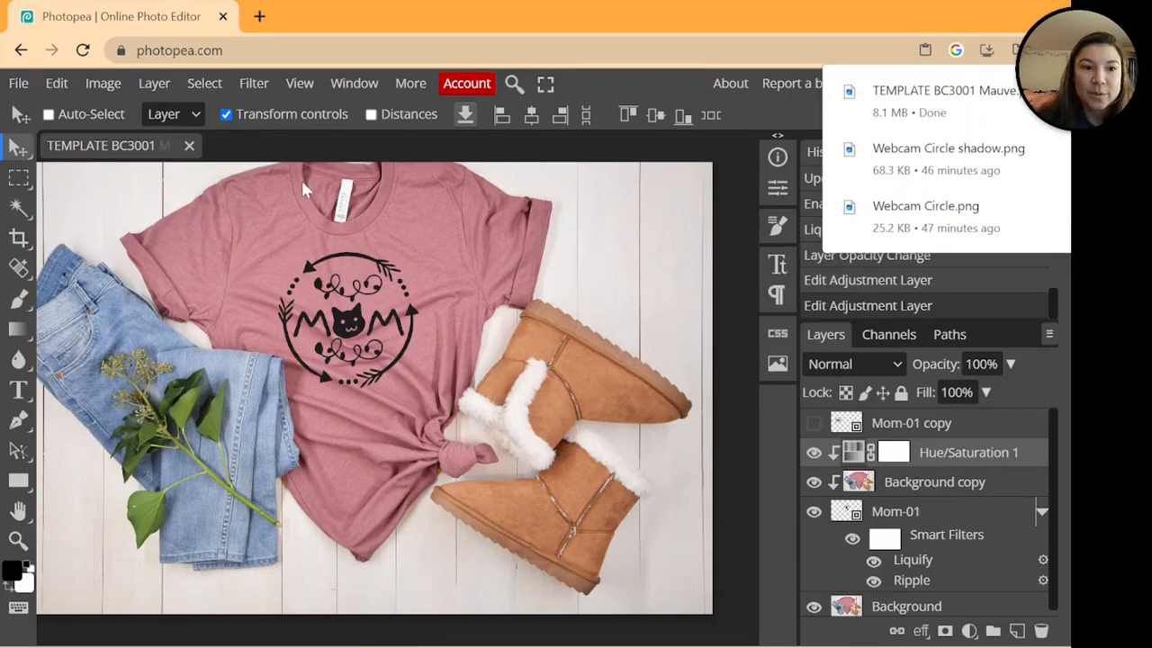
In the Mom-01 smart object, show the sunflower Background layer instead of the cat design, save, and return to the mockup.
{"action": "double_click", "coordinate": [854, 514]}
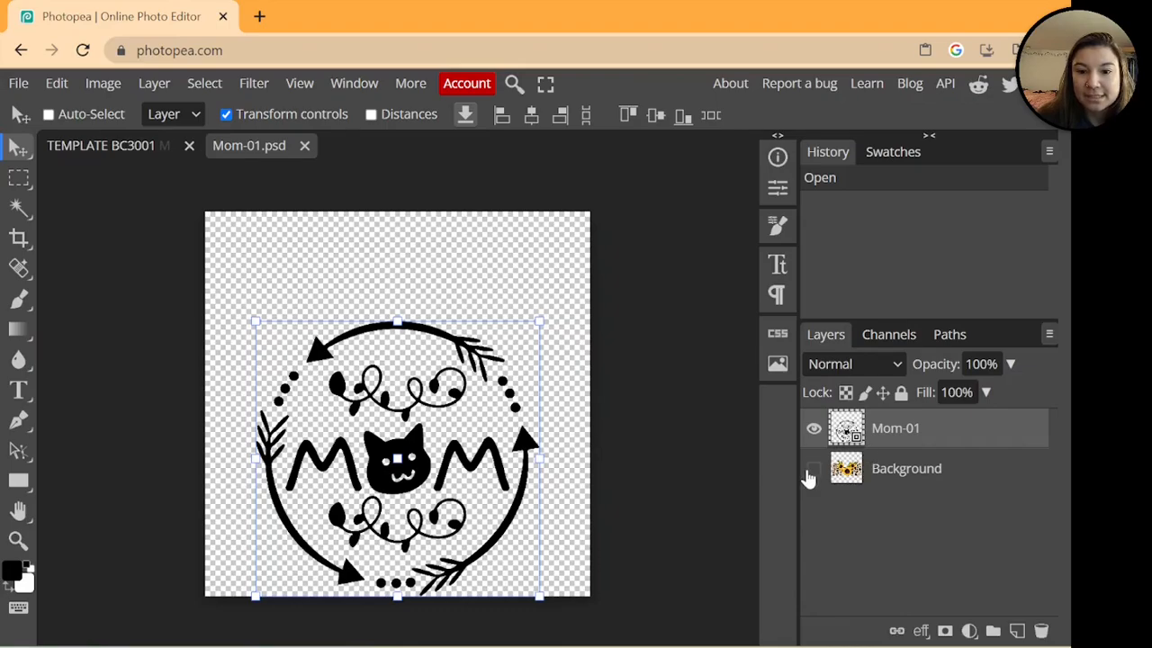
{"action": "left_click", "coordinate": [811, 473]}
{"action": "left_click", "coordinate": [811, 432]}
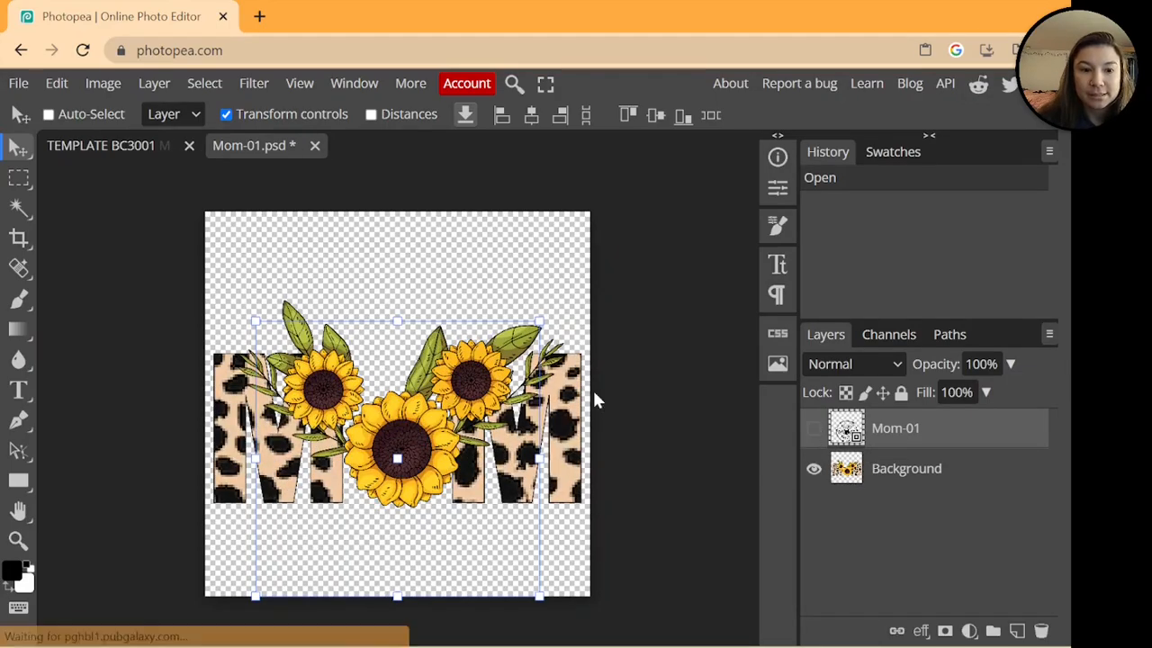
{"action": "key", "text": "ctrl"}
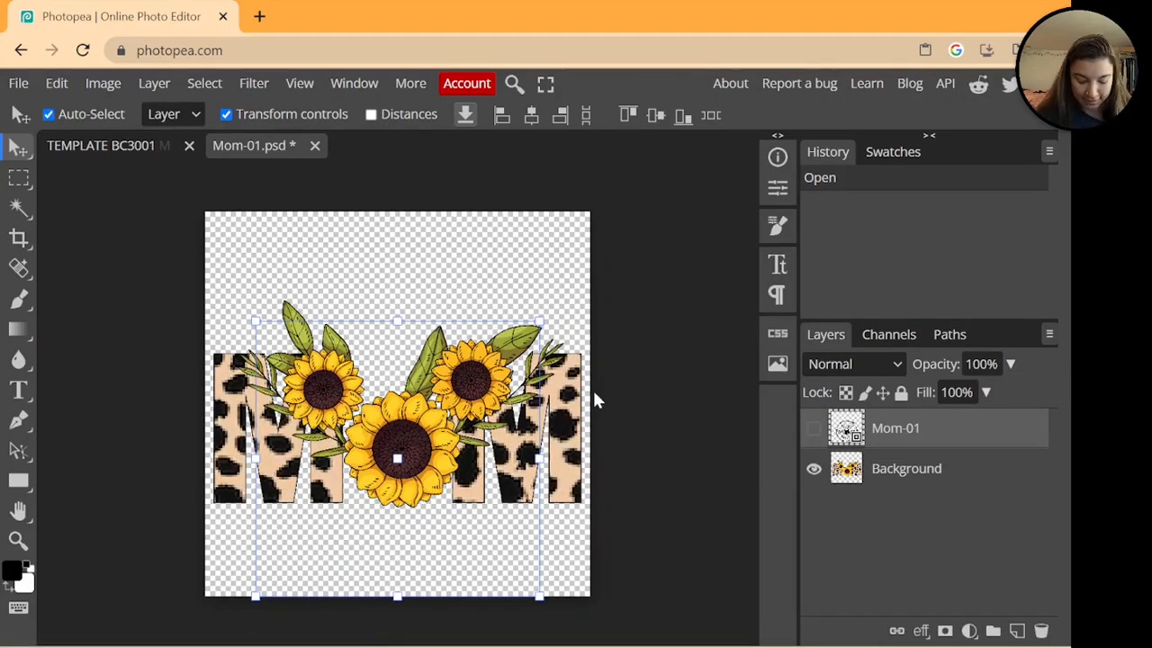
{"action": "key", "text": "ctrl+s"}
{"action": "left_click", "coordinate": [101, 153]}
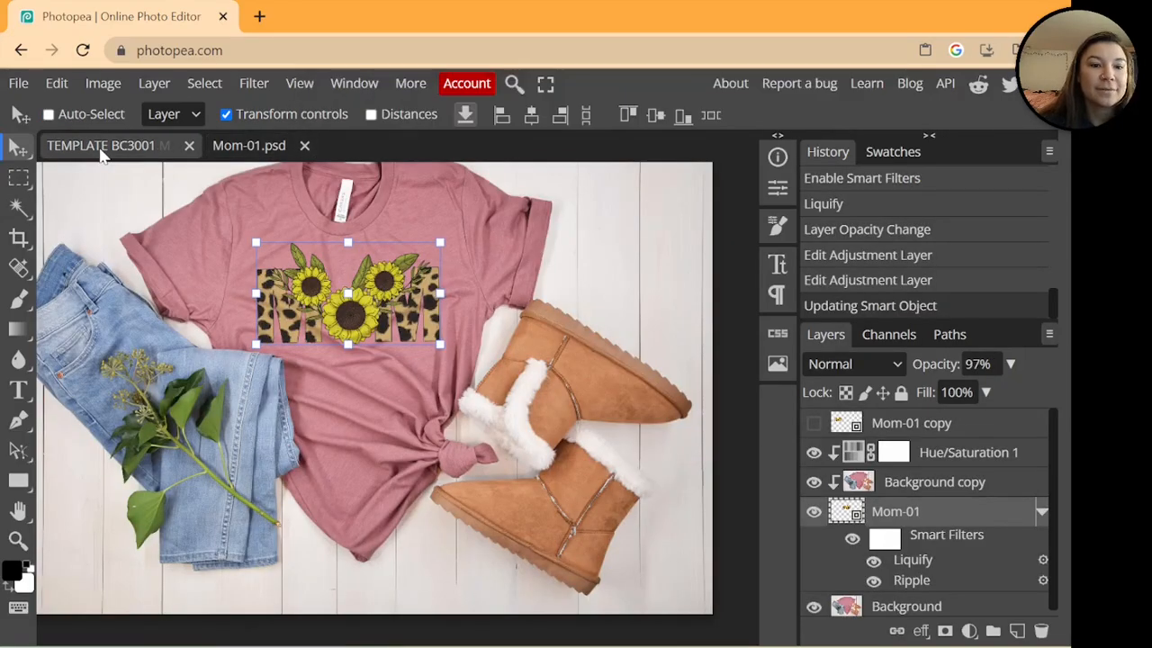
With the Mom-01 copy layer shown as a colour reference, set Hue/Saturation 1 to hue 25, saturation 26 and lightness 24, and hide the reference.
{"action": "left_click", "coordinate": [814, 424]}
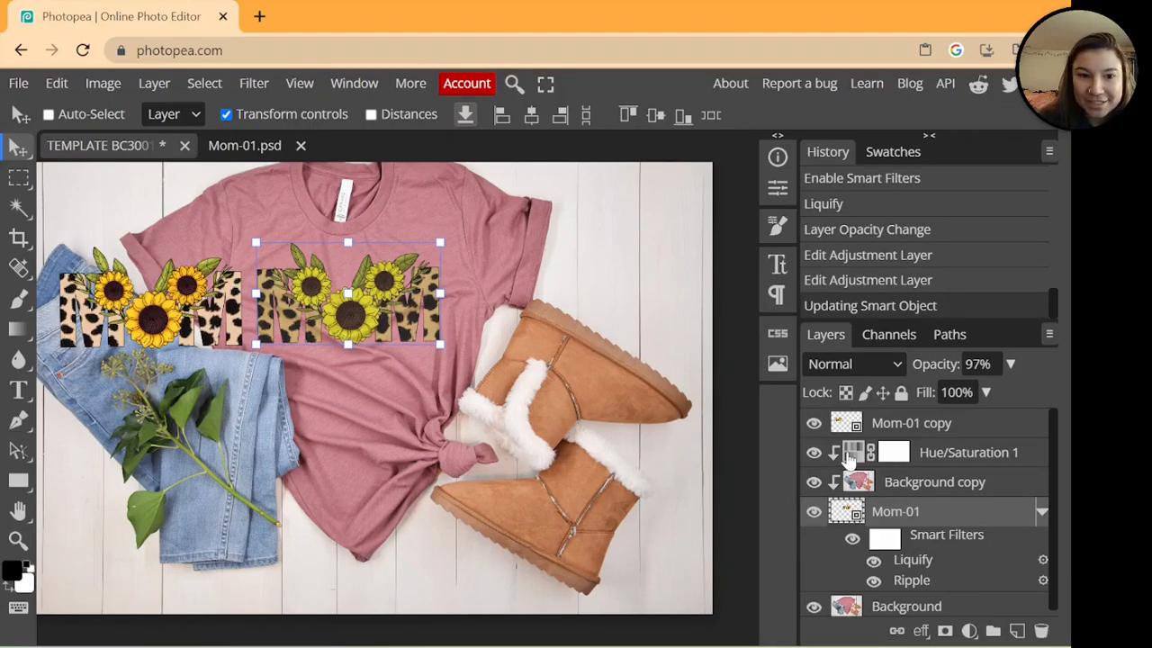
{"action": "left_click", "coordinate": [850, 459]}
{"action": "left_click", "coordinate": [780, 184]}
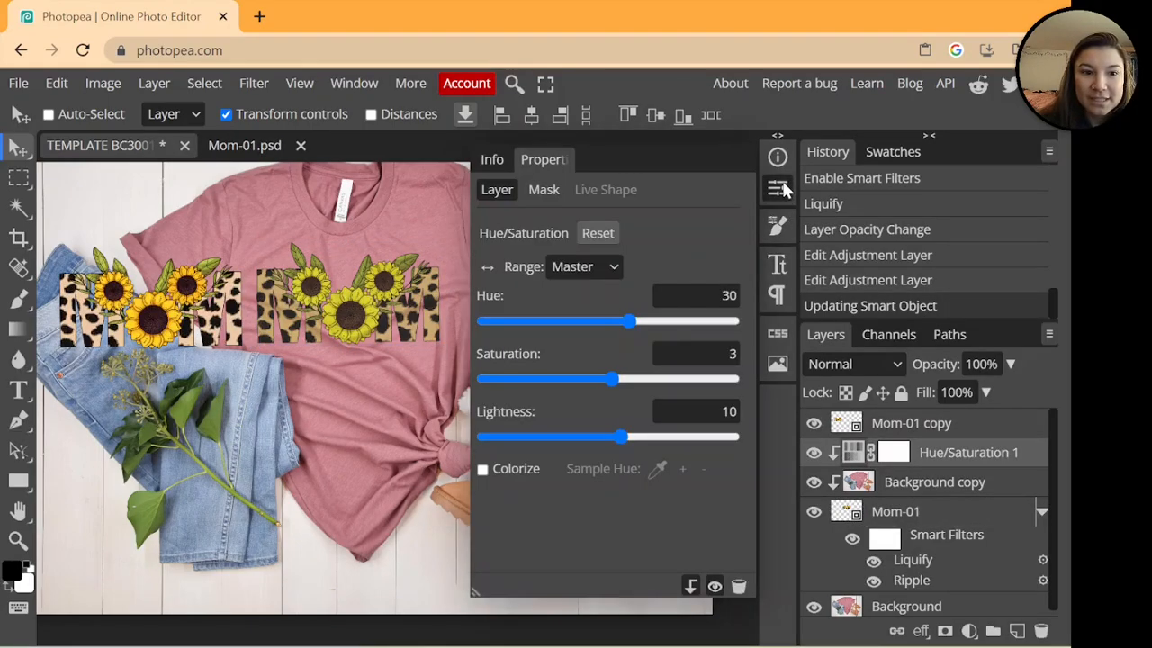
{"action": "left_click_drag", "start_coordinate": [612, 379], "coordinate": [585, 382]}
{"action": "left_click_drag", "start_coordinate": [620, 438], "coordinate": [663, 440]}
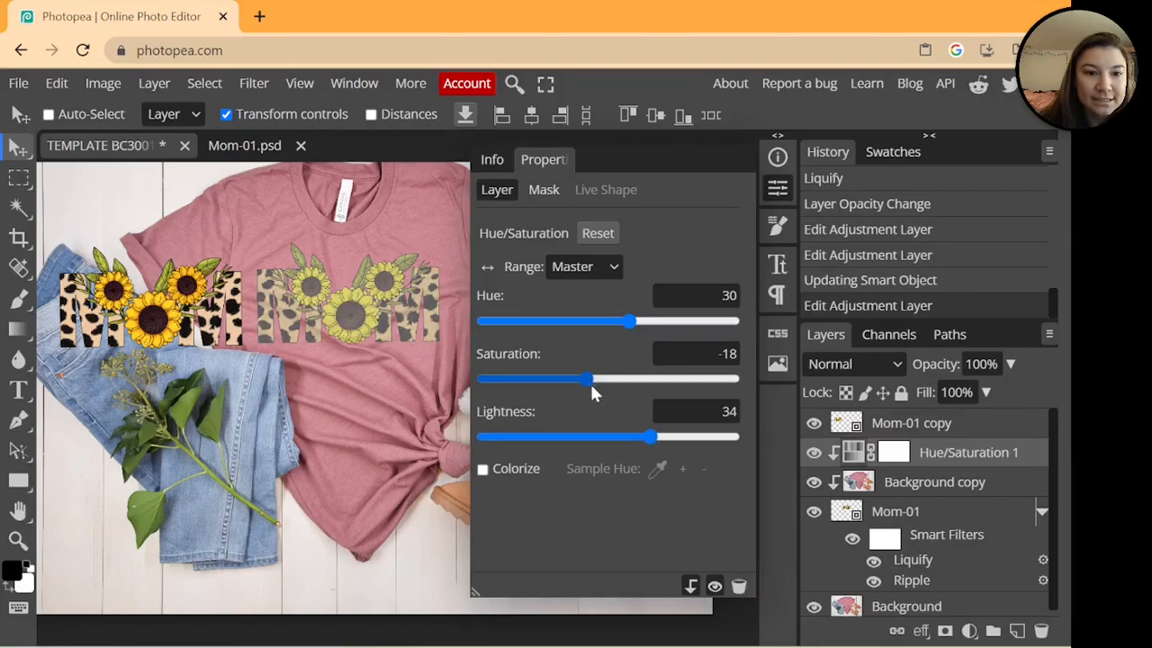
{"action": "left_click_drag", "start_coordinate": [591, 387], "coordinate": [631, 389]}
{"action": "left_click_drag", "start_coordinate": [625, 327], "coordinate": [623, 332]}
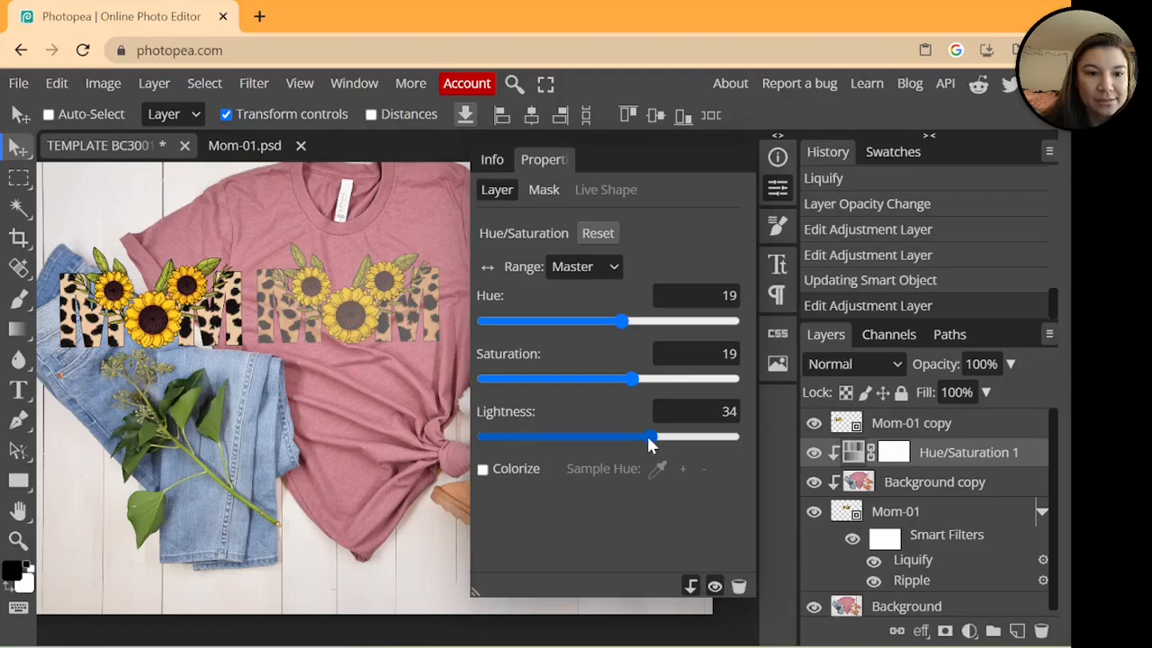
{"action": "left_click_drag", "start_coordinate": [650, 437], "coordinate": [647, 438]}
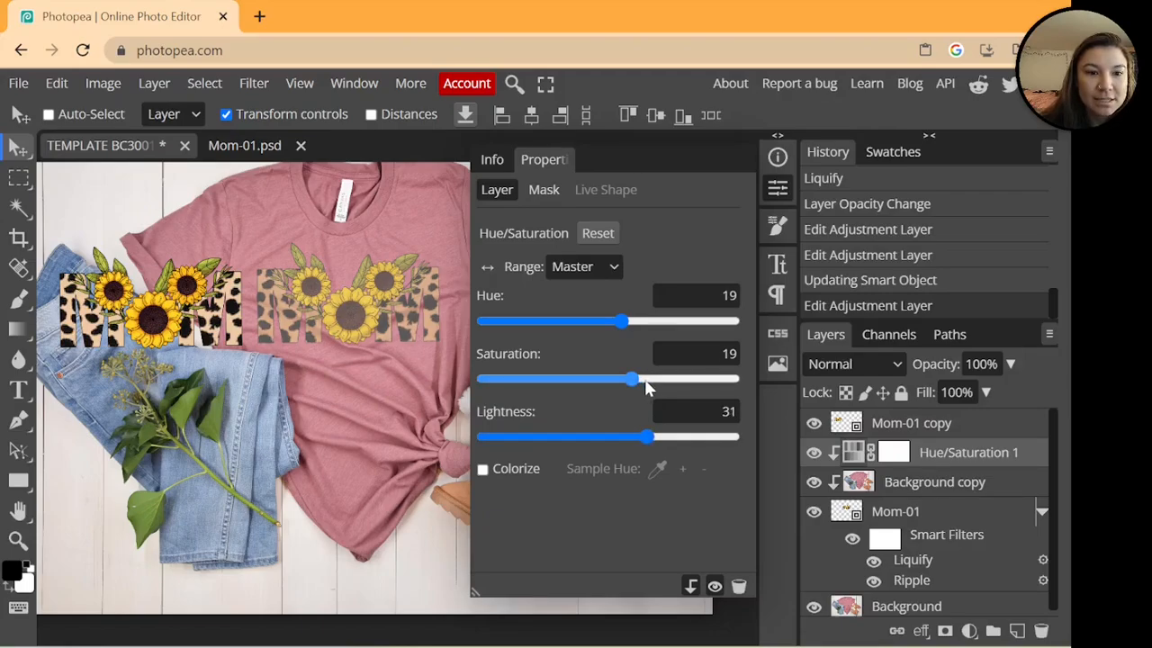
{"action": "mouse_move", "coordinate": [634, 378]}
{"action": "left_mouse_down"}
{"action": "mouse_move", "coordinate": [664, 383]}
{"action": "mouse_move", "coordinate": [639, 378]}
{"action": "left_mouse_up"}
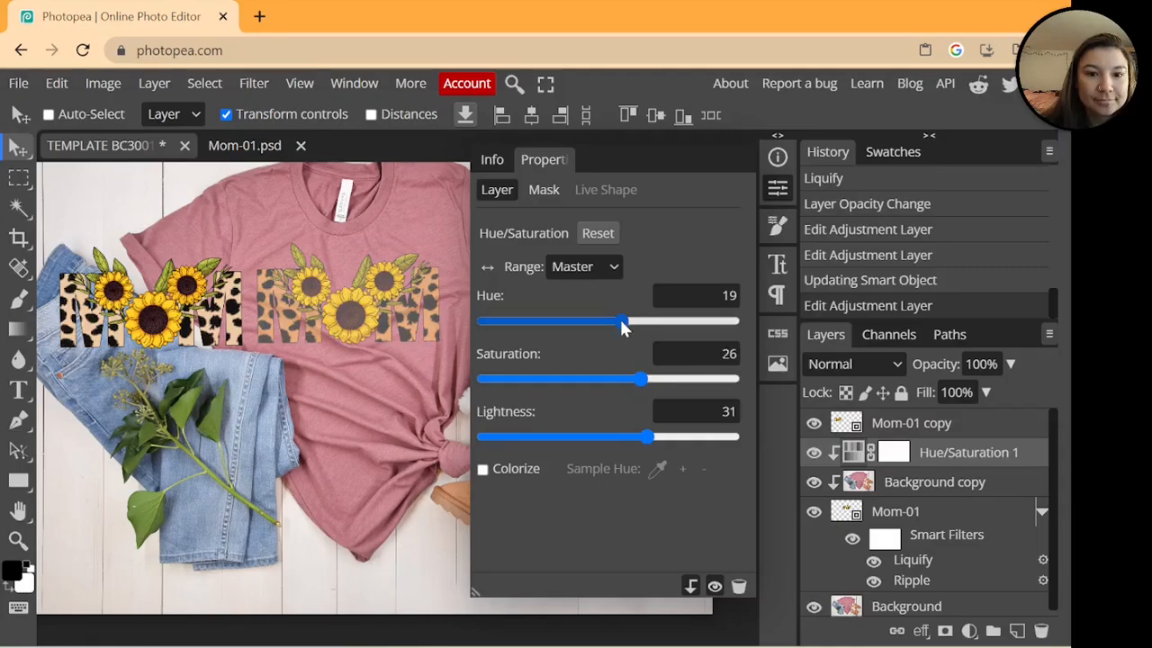
{"action": "mouse_move", "coordinate": [622, 325]}
{"action": "left_mouse_down"}
{"action": "mouse_move", "coordinate": [611, 324]}
{"action": "mouse_move", "coordinate": [629, 326]}
{"action": "left_mouse_up"}
{"action": "left_click_drag", "start_coordinate": [645, 436], "coordinate": [640, 441]}
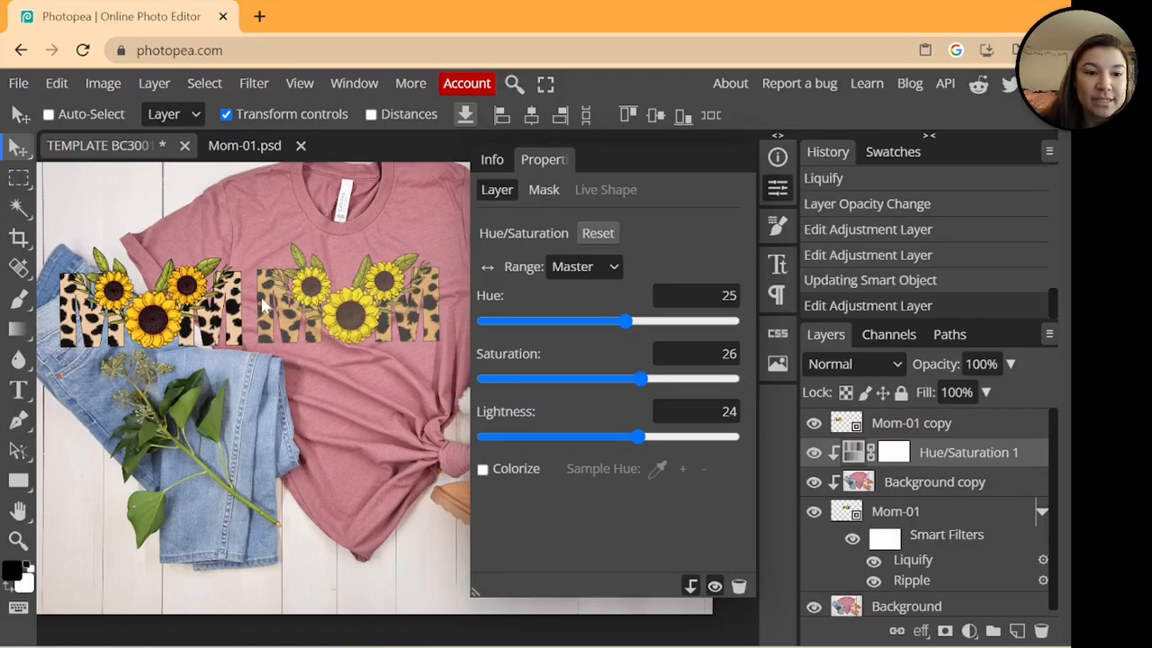
{"action": "left_click", "coordinate": [779, 189]}
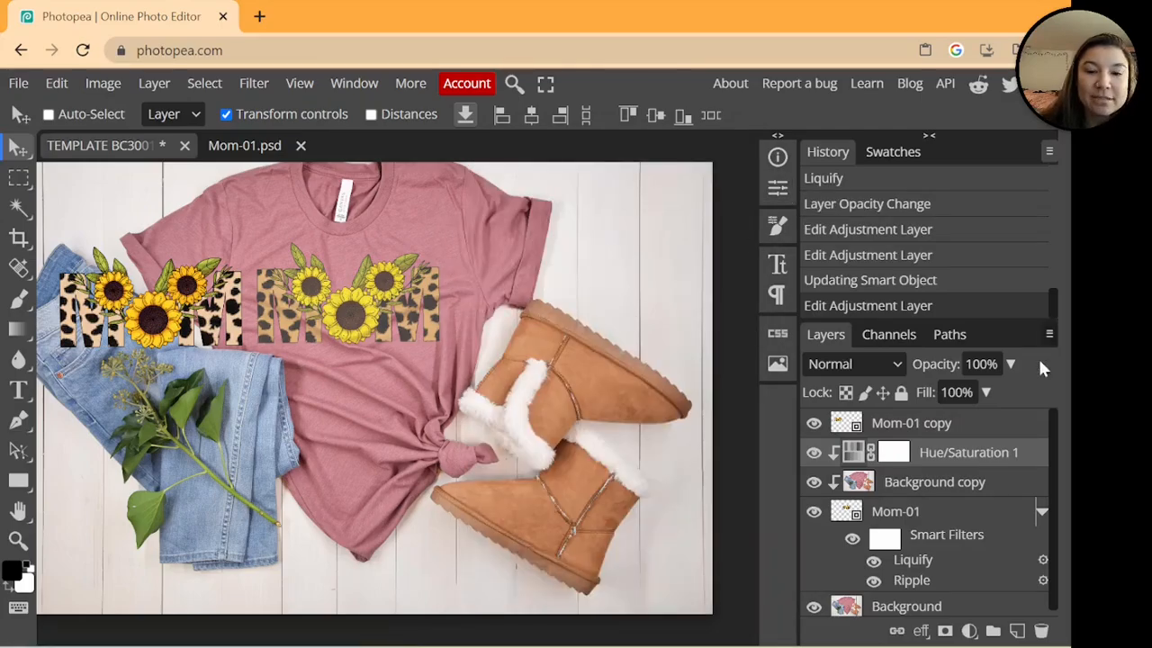
{"action": "left_click", "coordinate": [814, 424]}
Export the sunflower mockup as a 3000 × 2000 px PNG at 100% quality and dismiss the support prompt.
{"action": "left_click", "coordinate": [18, 83]}
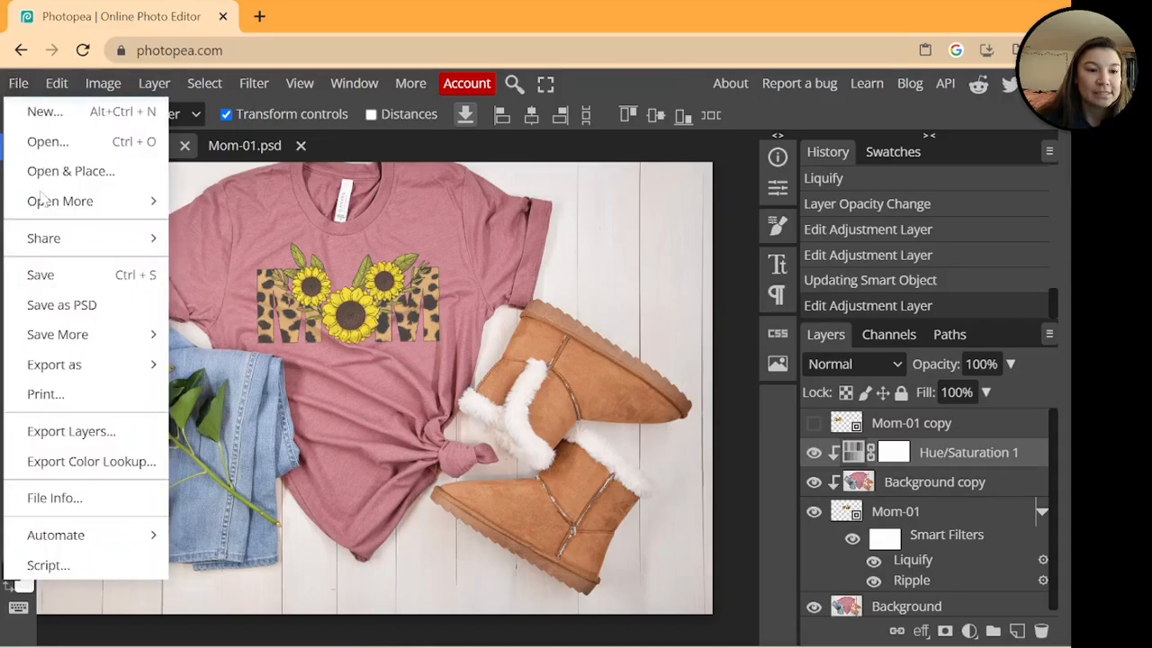
{"action": "mouse_move", "coordinate": [115, 363]}
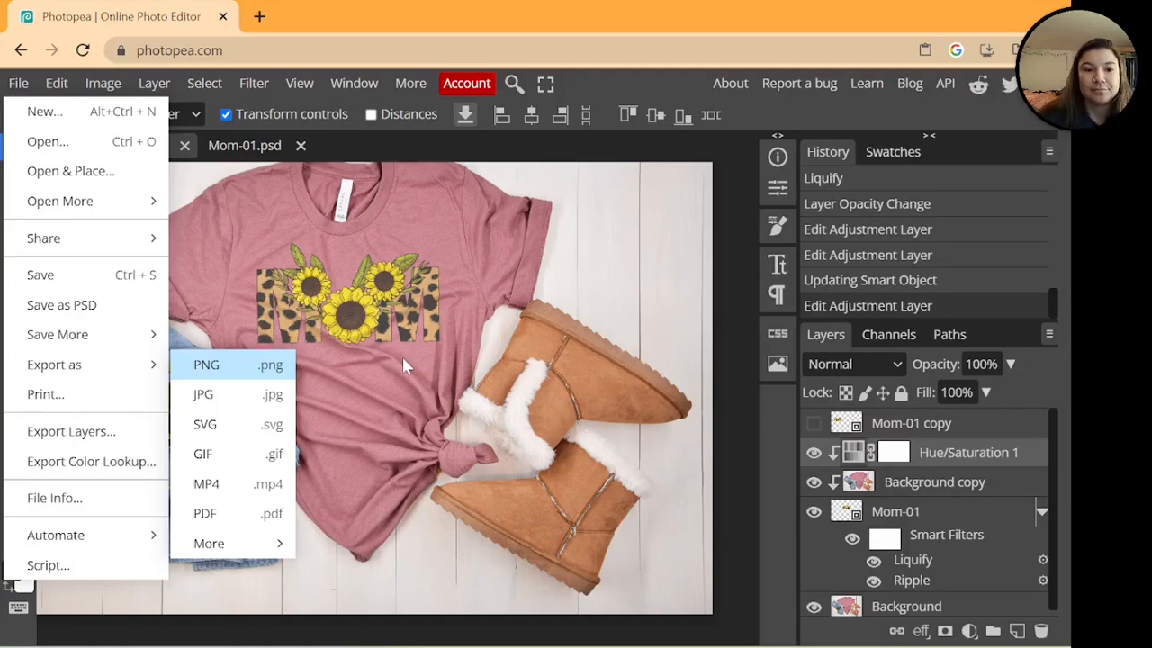
{"action": "left_click", "coordinate": [206, 364]}
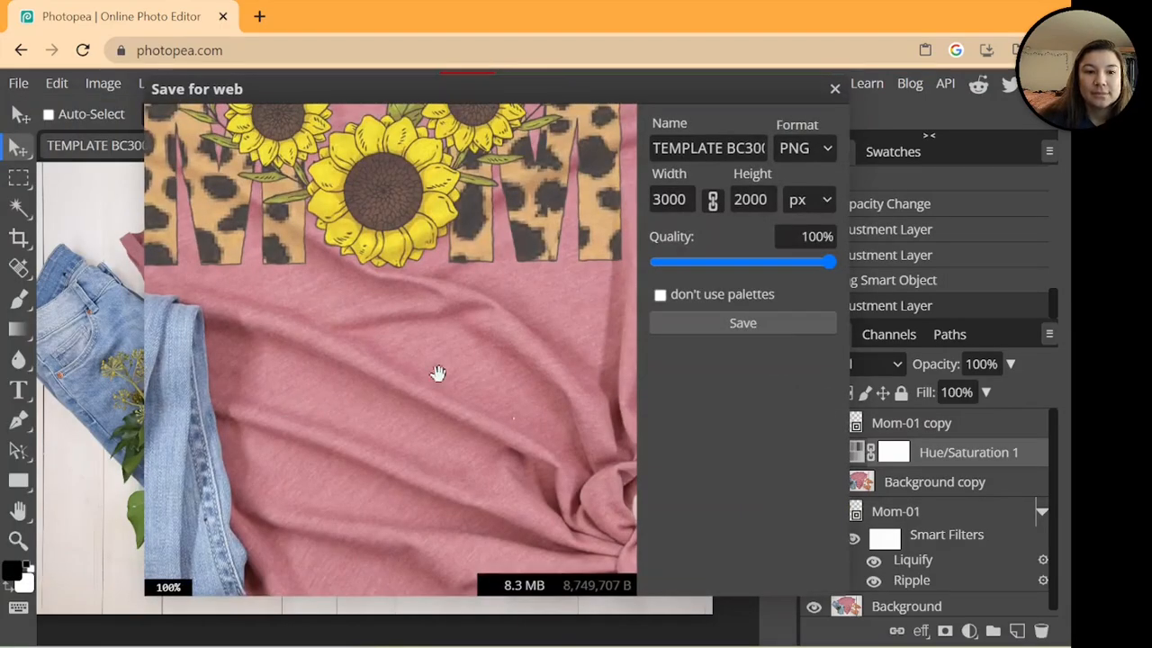
{"action": "left_click", "coordinate": [740, 324]}
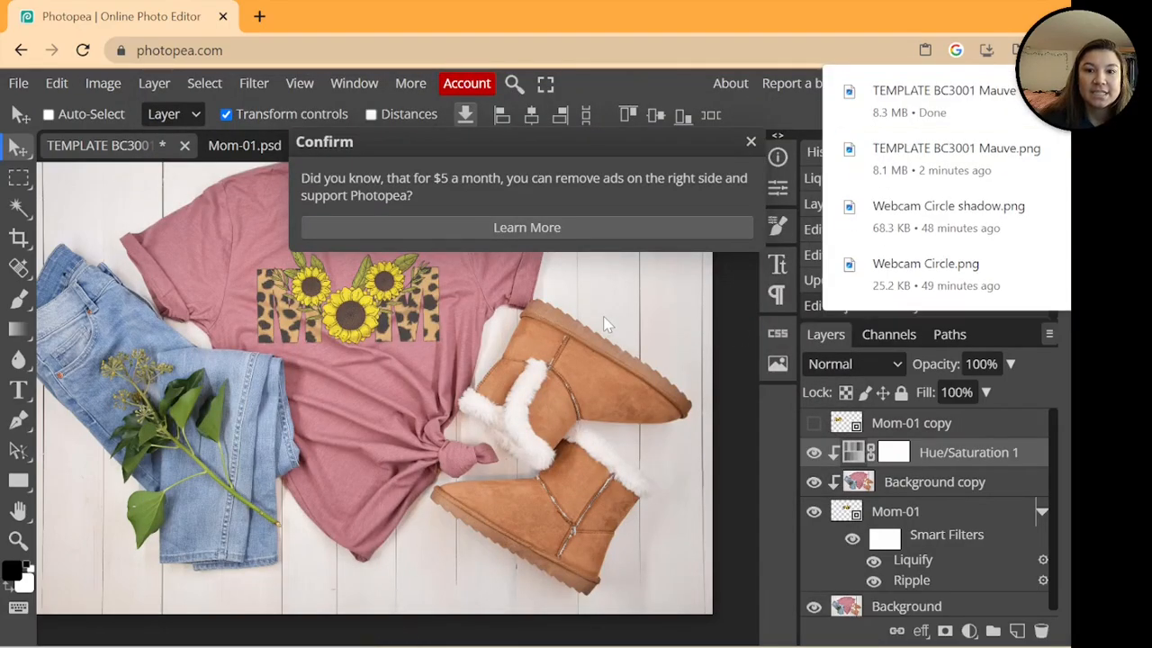
{"action": "left_click", "coordinate": [744, 360]}
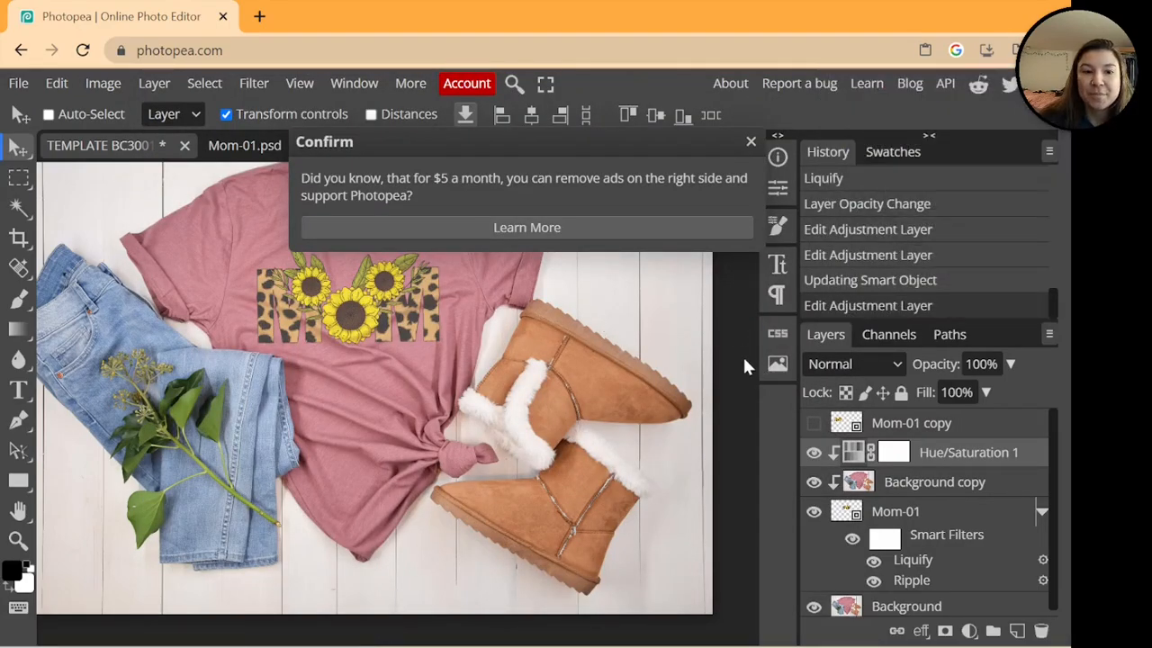
{"action": "scroll", "coordinate": [909, 468], "scroll_direction": "down", "scroll_amount": 1}
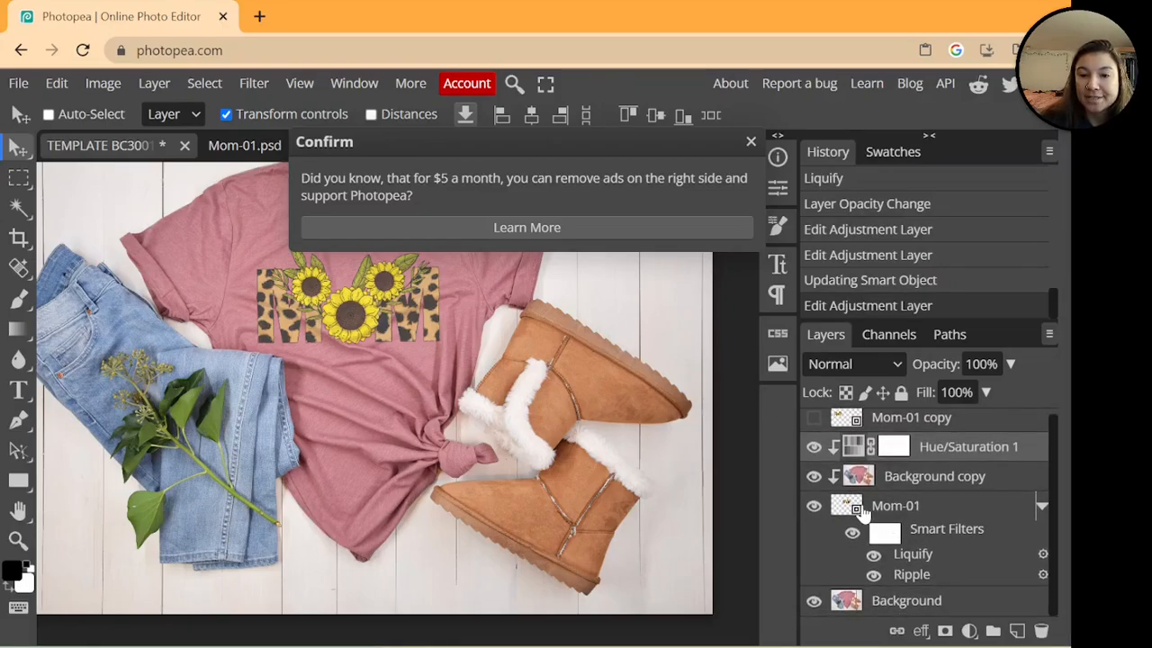
{"action": "left_click", "coordinate": [750, 144]}
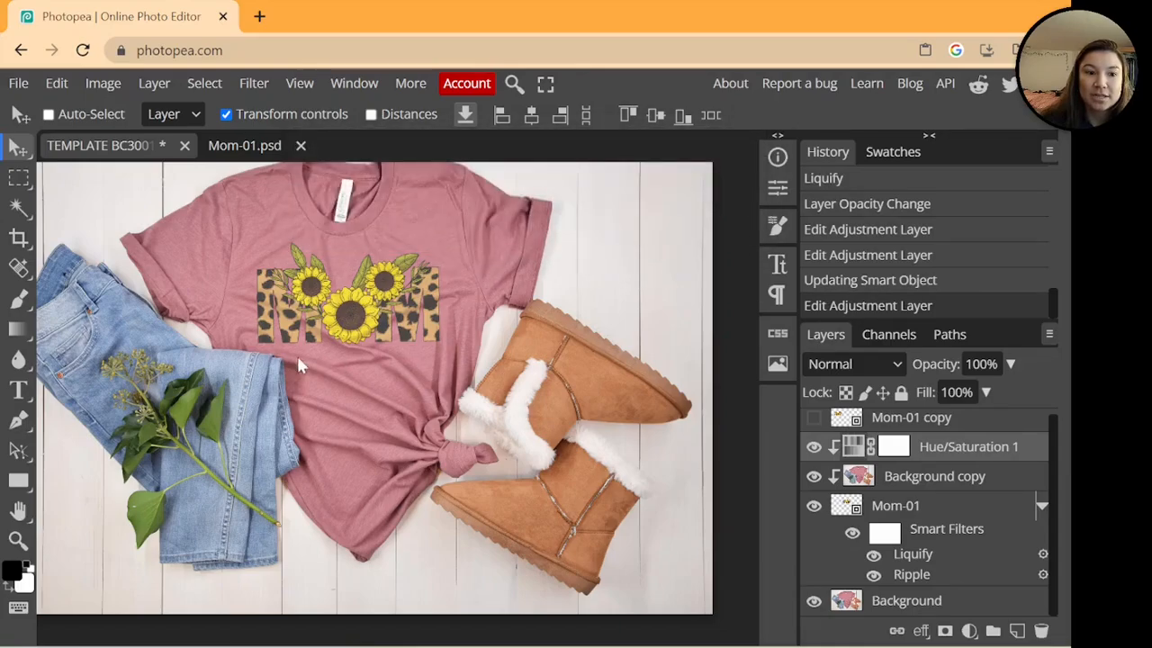
{"action": "scroll", "coordinate": [294, 374], "scroll_direction": "up", "scroll_amount": 2}
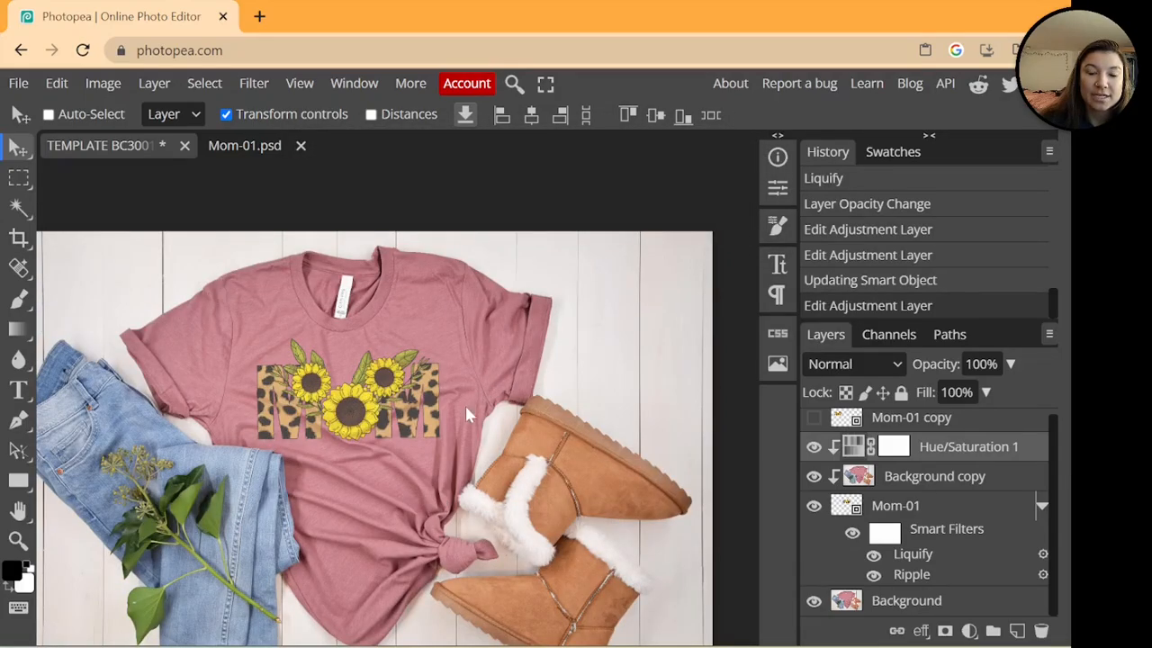
{"action": "double_click", "coordinate": [859, 517]}
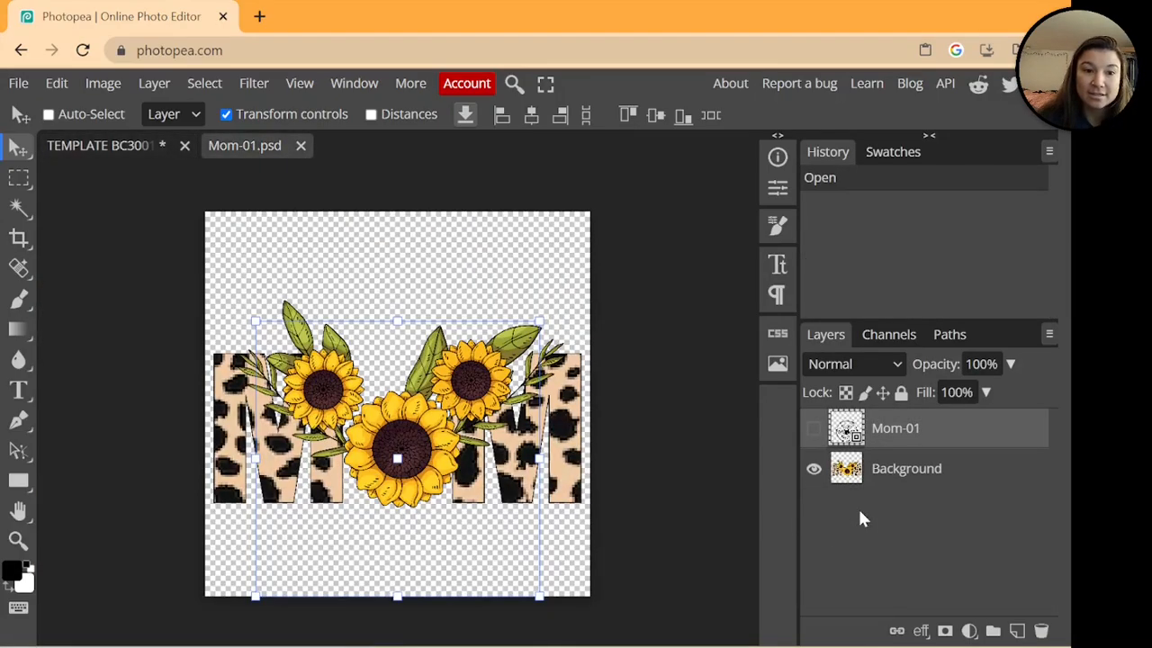
{"action": "left_click", "coordinate": [120, 146]}
{"action": "left_click", "coordinate": [216, 147]}
{"action": "left_click", "coordinate": [16, 84]}
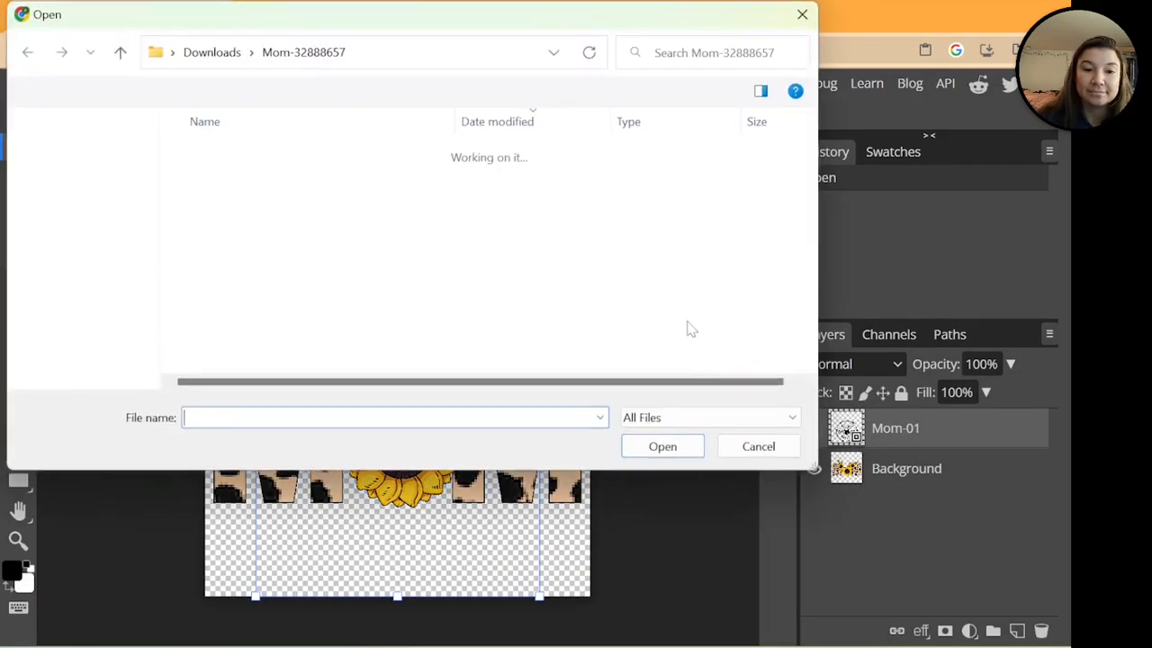
{"action": "left_click", "coordinate": [728, 455]}
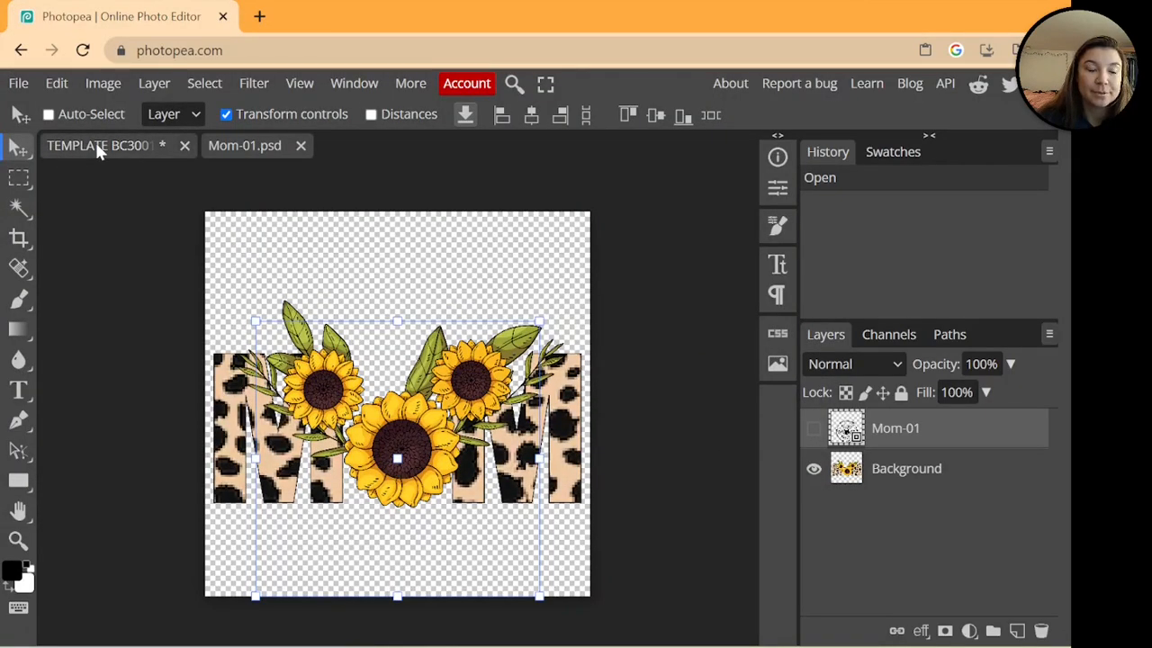
{"action": "left_click", "coordinate": [95, 142]}
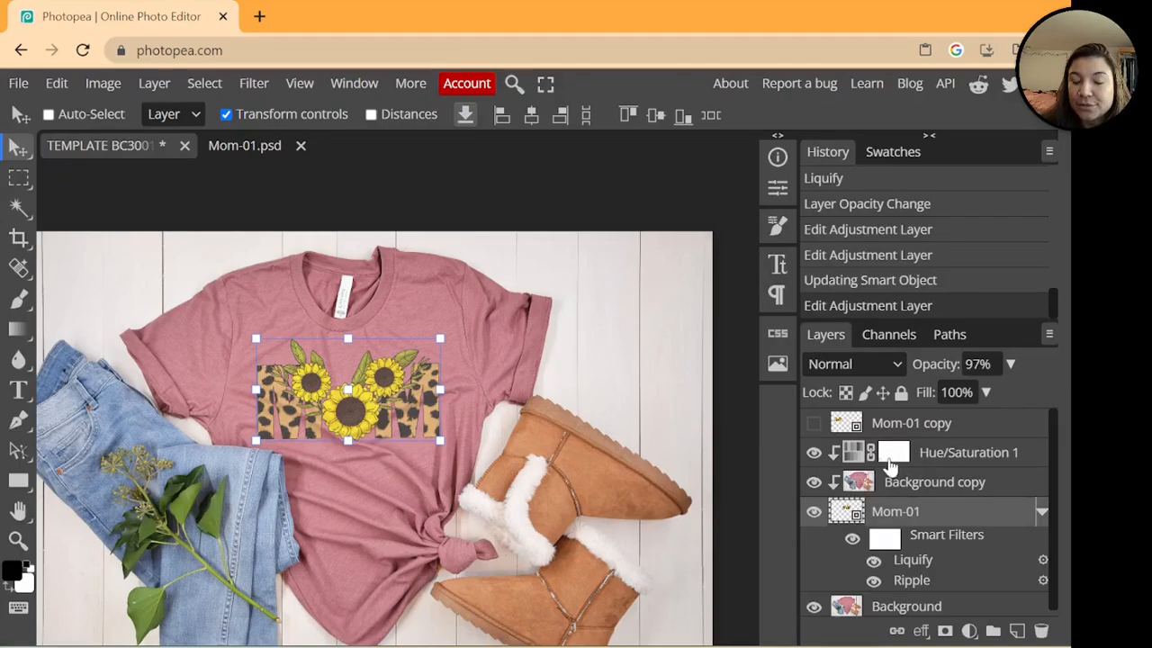
{"action": "scroll", "coordinate": [592, 420], "scroll_direction": "down", "scroll_amount": 3}
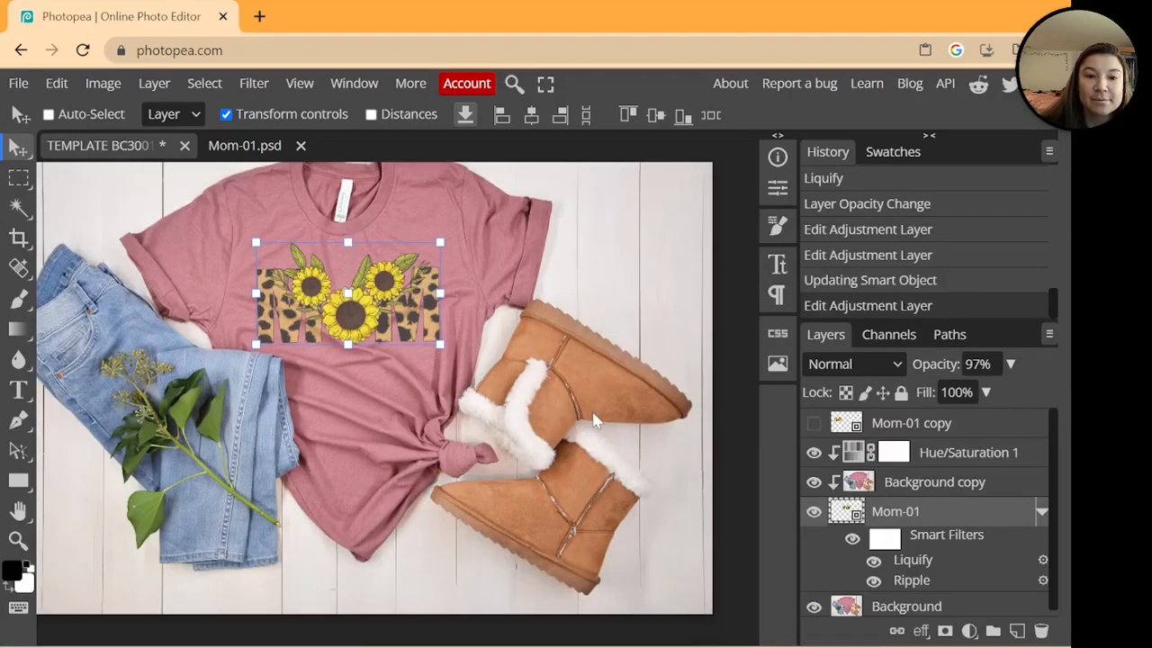
{"action": "scroll", "coordinate": [538, 422], "scroll_direction": "up", "scroll_amount": 3}
{"action": "scroll", "coordinate": [540, 423], "scroll_direction": "down", "scroll_amount": 2}
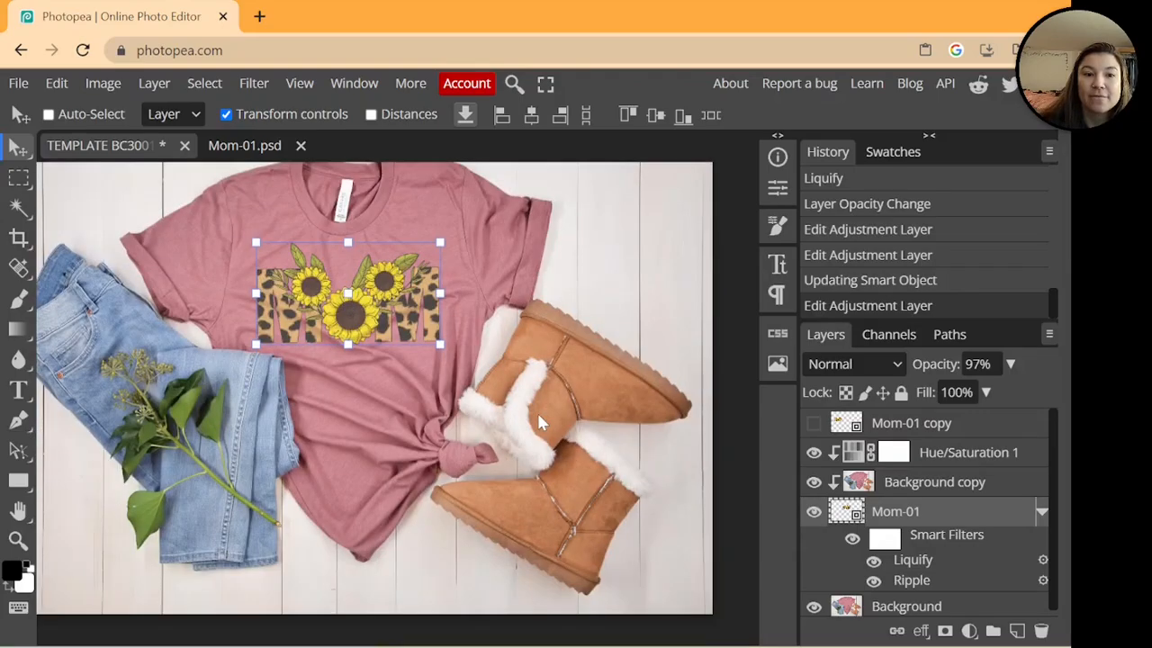
{"action": "scroll", "coordinate": [539, 423], "scroll_direction": "up", "scroll_amount": 2}
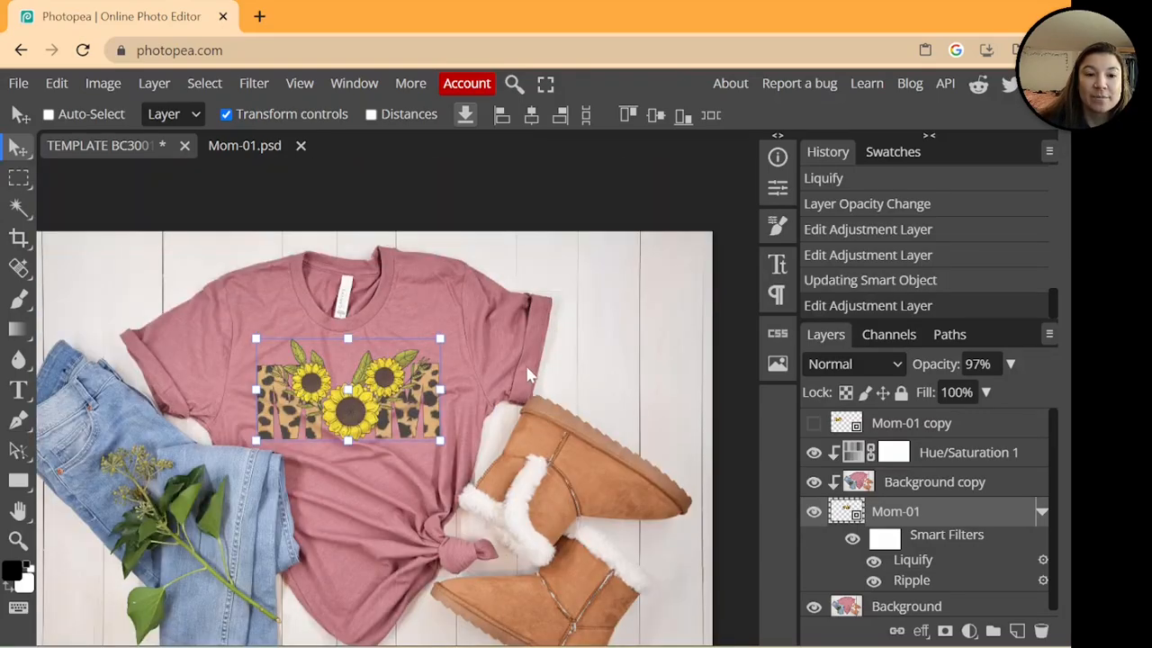